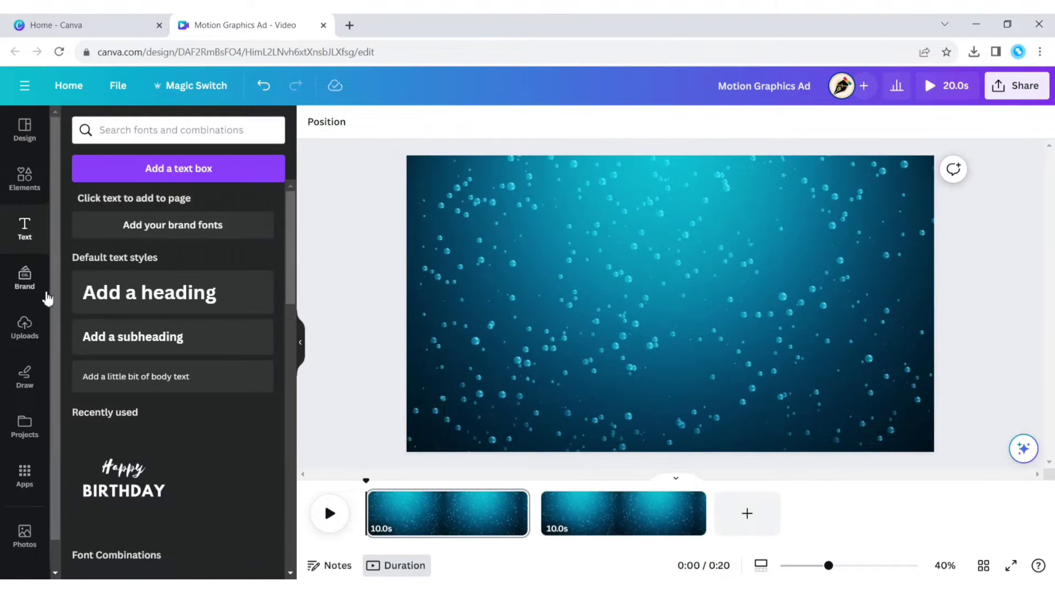
Search the elements for "music", show all matching graphics and add the single eighth note to the first page
click(25, 177)
click(158, 130)
text(music)
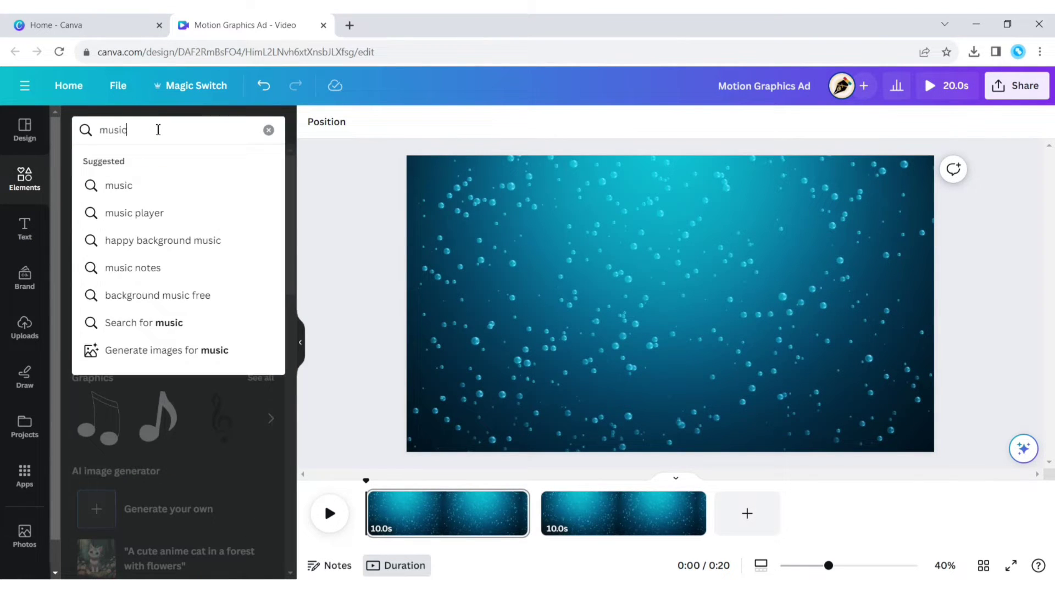
key(Return)
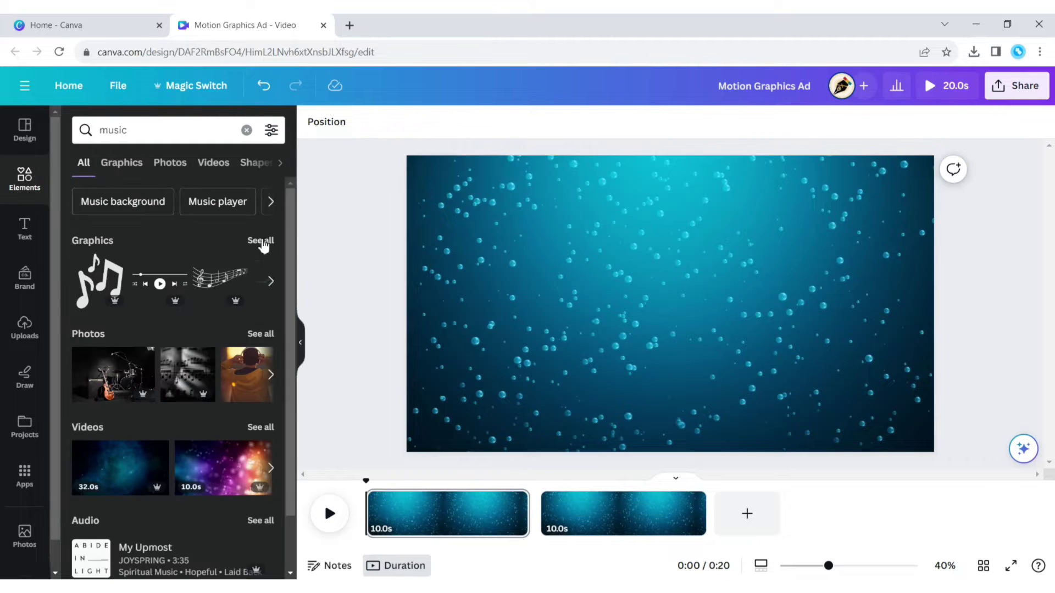
click(261, 242)
scroll(222, 312, down, 6)
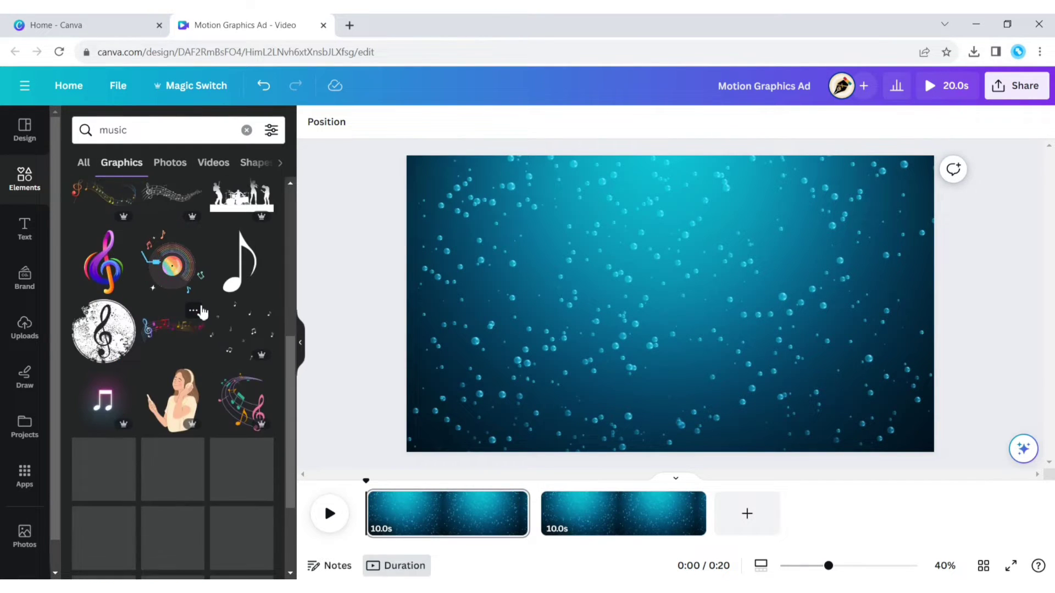
click(248, 262)
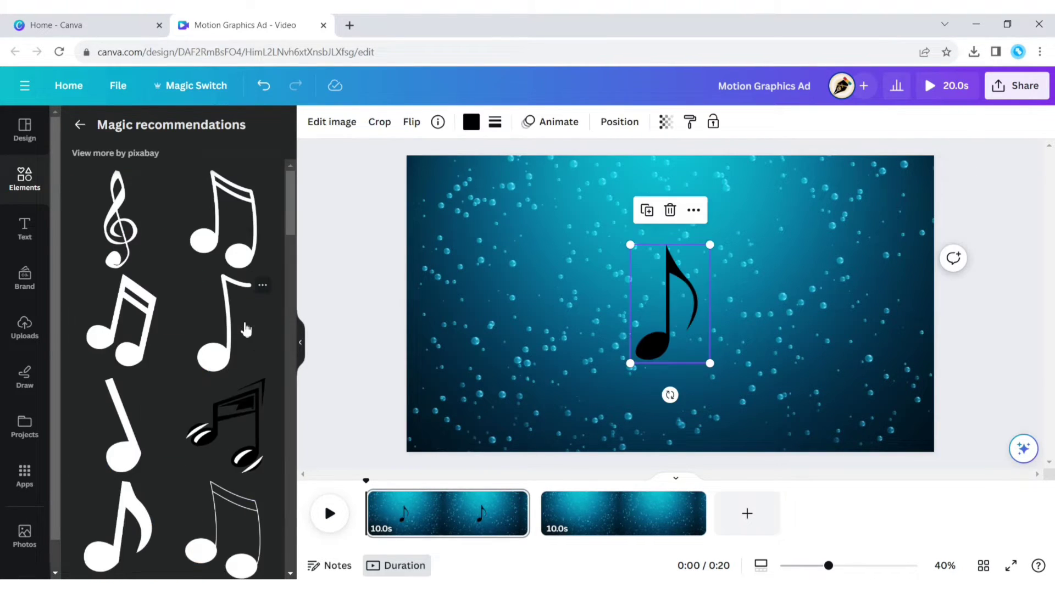
Add a treble clef, a beamed note and a white double-beamed note, and place the double-beamed one on the page's right side
click(120, 221)
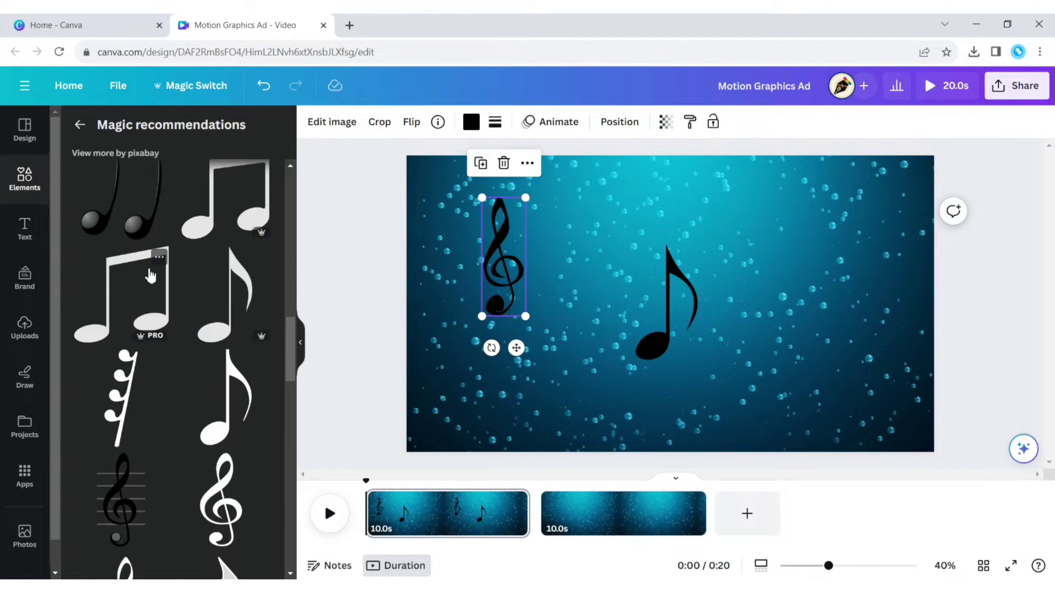
click(149, 275)
click(175, 332)
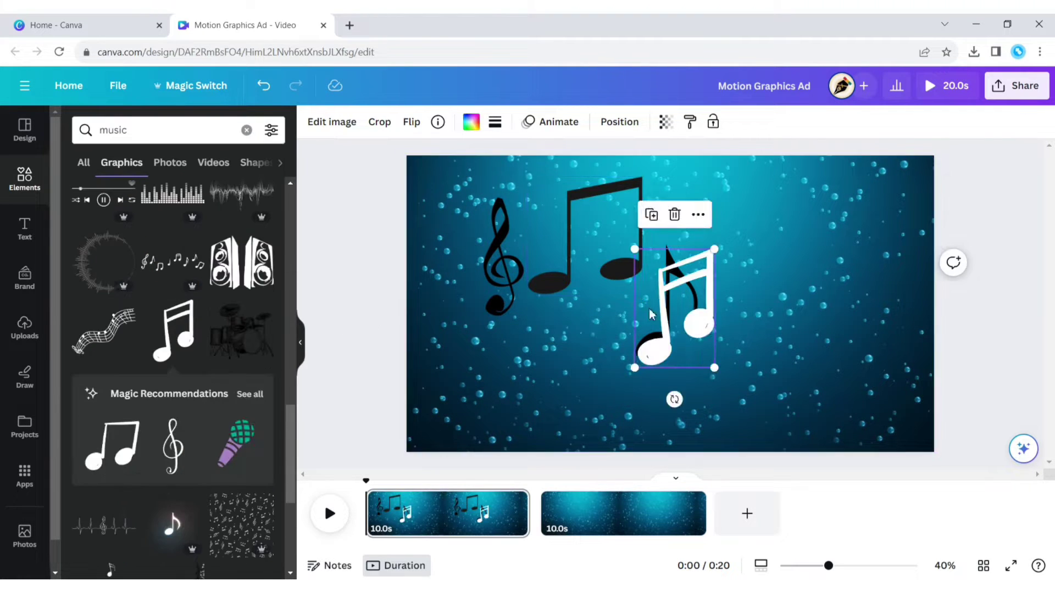
drag(675, 308, 775, 269)
Recolour the black treble clef, beamed note and single note white
click(301, 342)
click(463, 237)
click(224, 122)
click(259, 370)
click(502, 264)
click(252, 374)
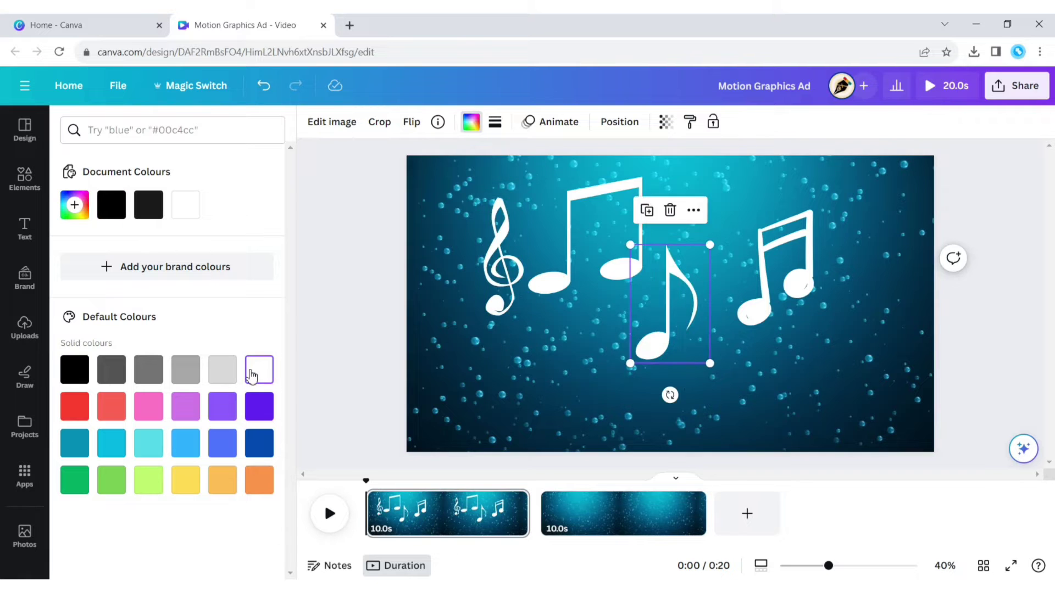
Shrink the treble clef and the beamed note to small icons near the page's upper-left corner
click(411, 299)
click(380, 267)
drag(401, 316, 378, 253)
click(487, 268)
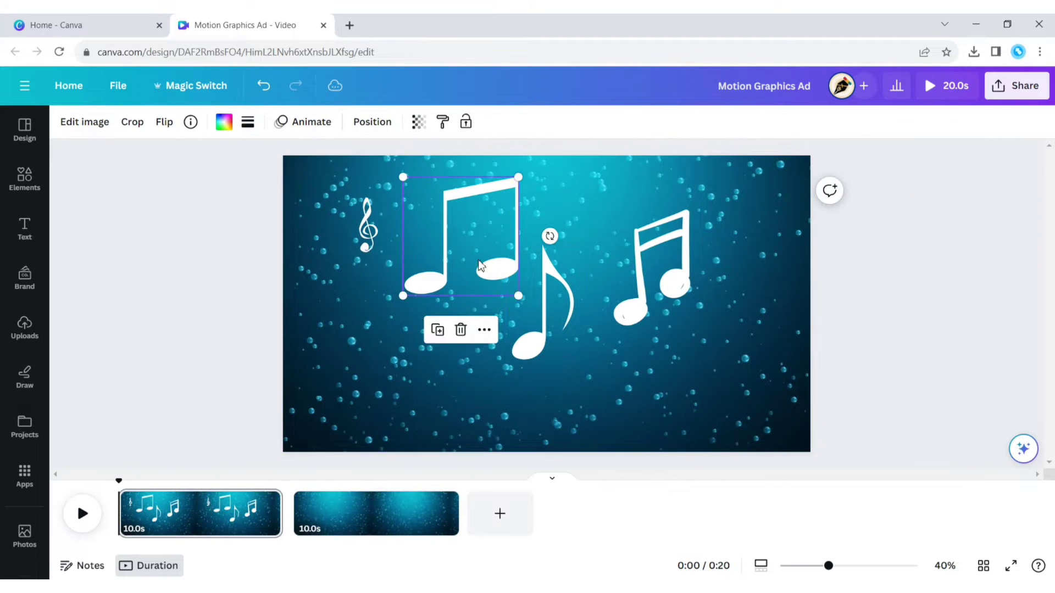
drag(518, 295, 402, 217)
click(368, 226)
drag(379, 252, 374, 242)
Shrink the single note and the double-beamed note and move them beside the small icons in the page's upper-left area
click(544, 319)
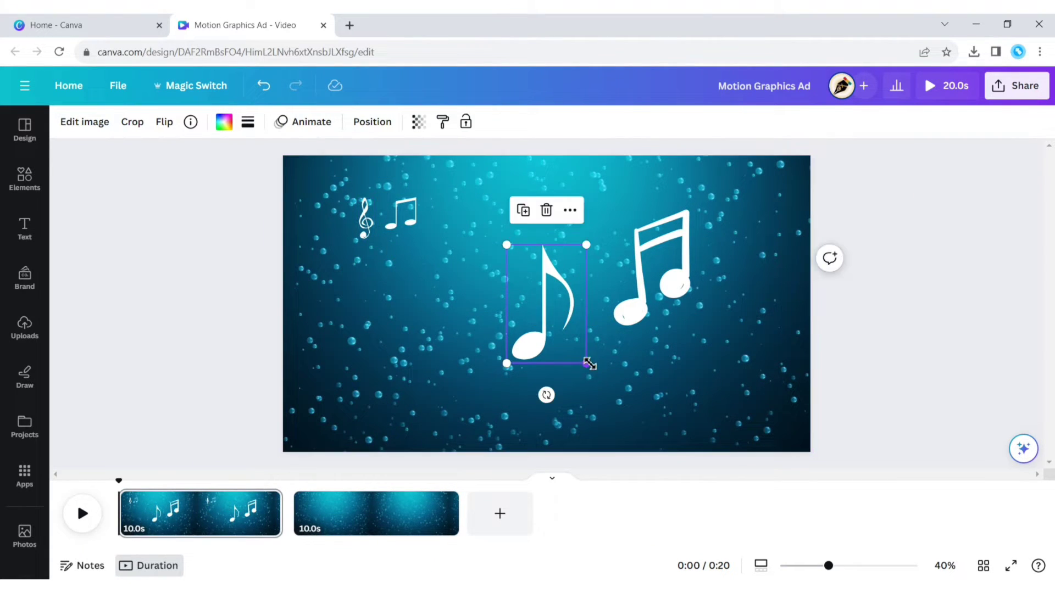
drag(586, 364, 514, 287)
drag(526, 264, 441, 212)
click(671, 283)
drag(691, 331, 631, 257)
drag(635, 283, 490, 260)
Duplicate the treble clef and start spreading the clefs and notes along the page's left side
click(366, 224)
drag(374, 239, 361, 279)
click(501, 297)
click(371, 227)
click(335, 240)
click(489, 216)
drag(527, 219, 370, 462)
Duplicate the beamed note and arrange its copies and the single note below the clefs on the page's left side
click(411, 214)
click(378, 163)
click(400, 213)
drag(415, 264, 330, 424)
click(438, 214)
drag(482, 228, 412, 360)
click(562, 296)
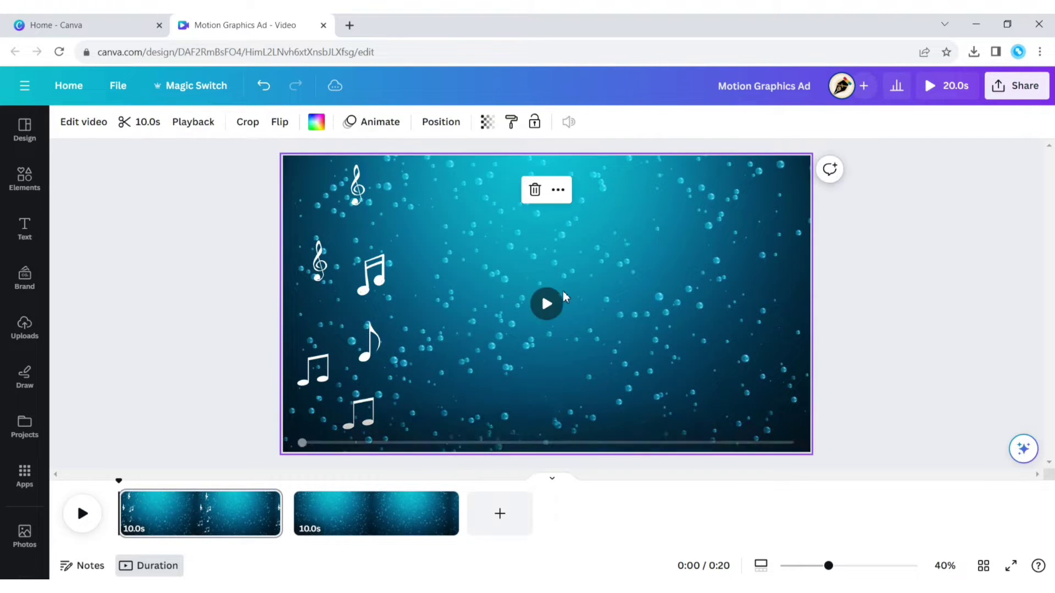
Duplicate the upper treble clef twice and place both copies in the page's lower-right area
click(358, 189)
click(335, 240)
drag(403, 206, 821, 390)
click(763, 323)
click(781, 376)
click(758, 321)
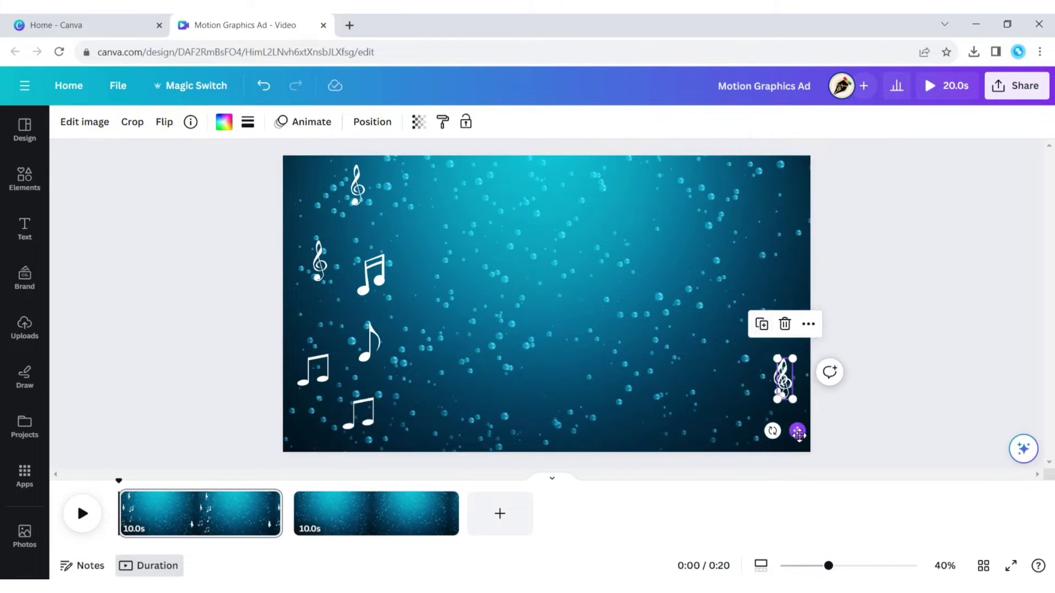
drag(798, 434, 745, 466)
Place copies of the double-beamed note and the single note above the clefs on the page's right side
click(509, 419)
key(ctrl+v)
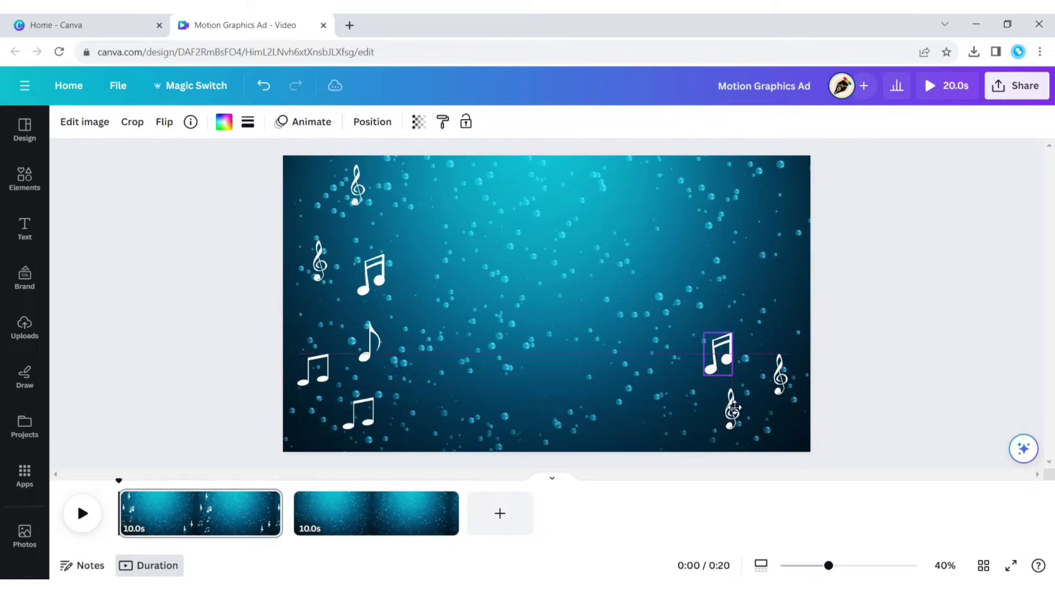
drag(739, 403, 739, 403)
click(582, 376)
click(370, 344)
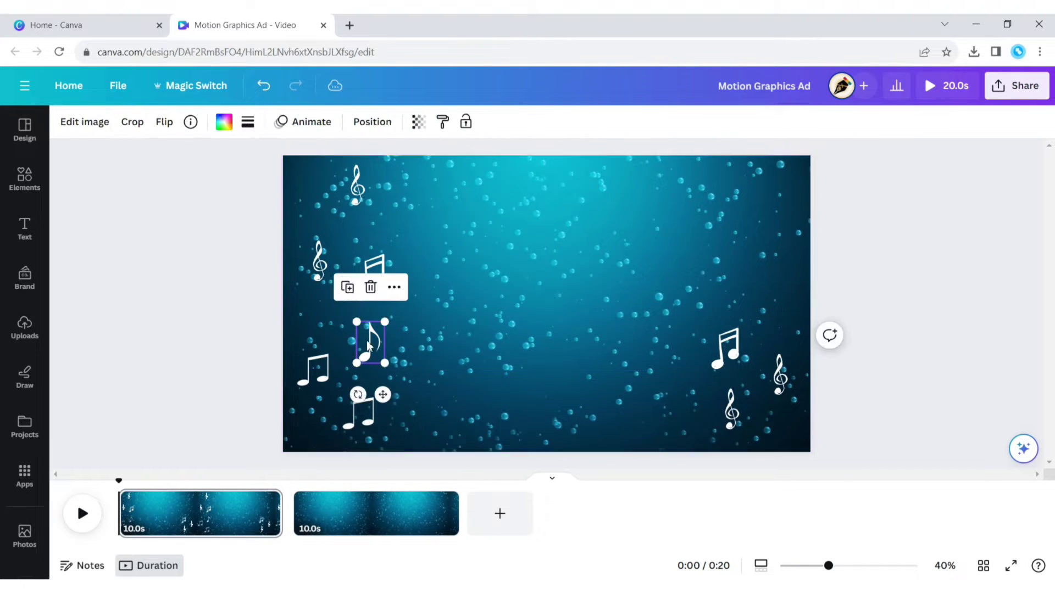
click(348, 287)
drag(390, 402, 746, 331)
Duplicate the beamed note twice and place the copies in the page's upper-right area
click(314, 369)
click(290, 320)
drag(334, 427, 676, 292)
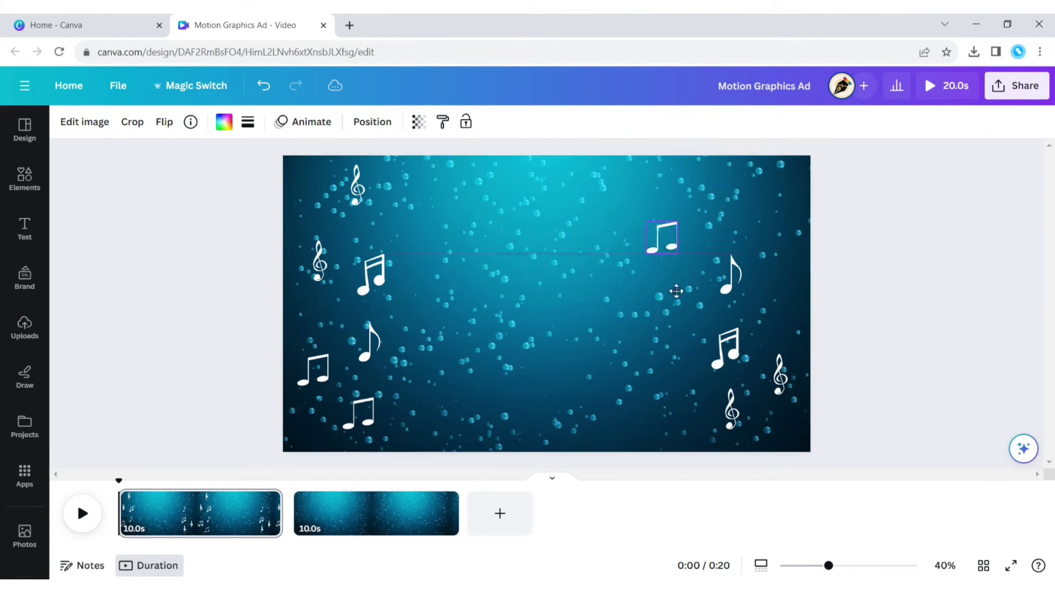
key(ctrl+d)
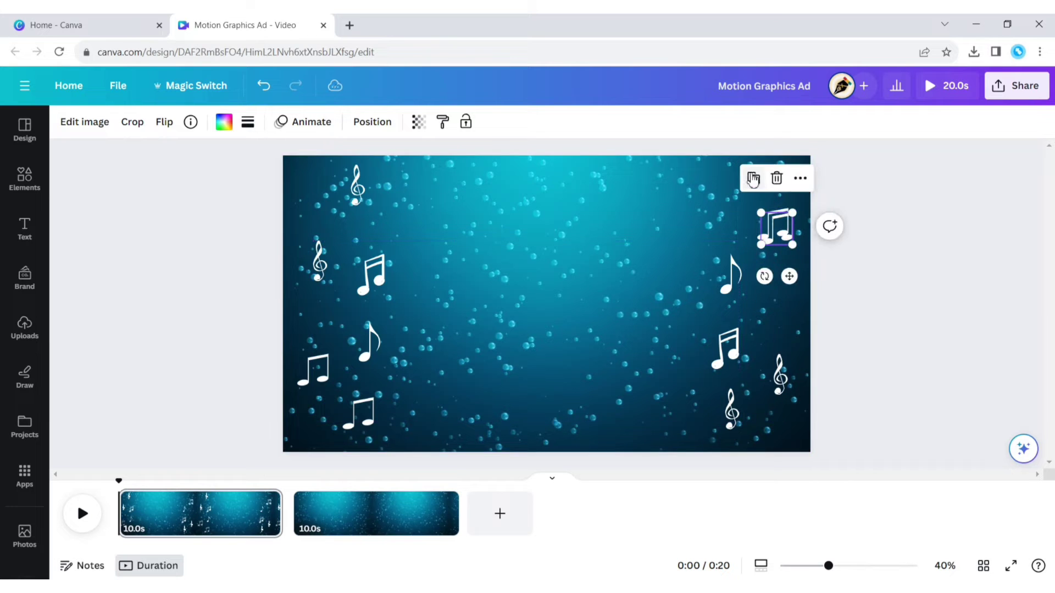
drag(785, 279, 732, 228)
click(443, 344)
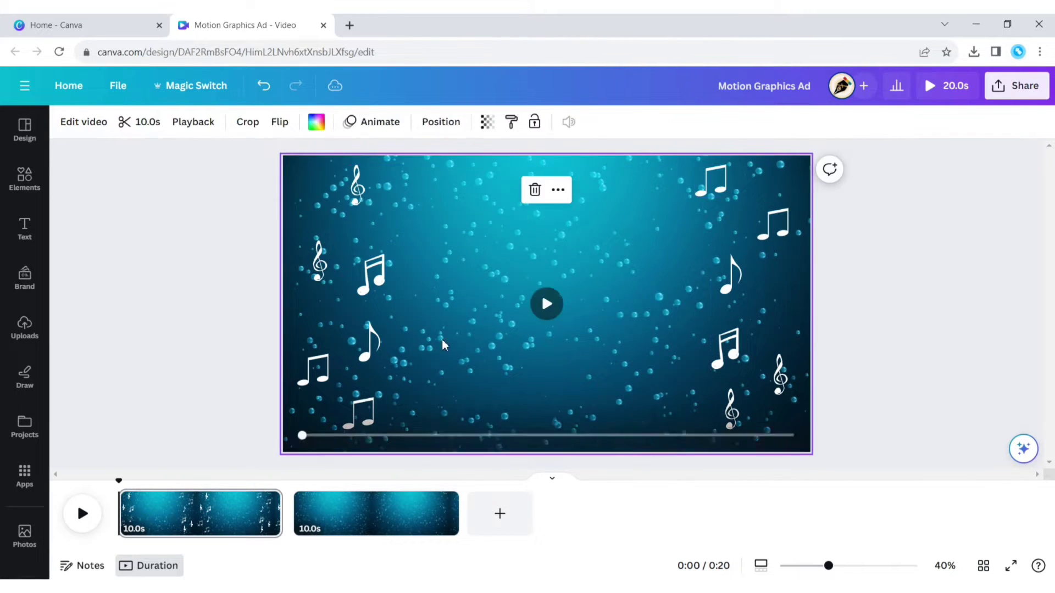
Place a copy of the single note beside the upper-left clef and a copy of the double-beamed note beside the upper-right beamed note
click(369, 344)
click(347, 286)
drag(390, 401, 463, 236)
click(730, 354)
click(702, 293)
drag(747, 408, 653, 235)
click(560, 360)
click(449, 190)
drag(498, 196, 480, 195)
click(659, 313)
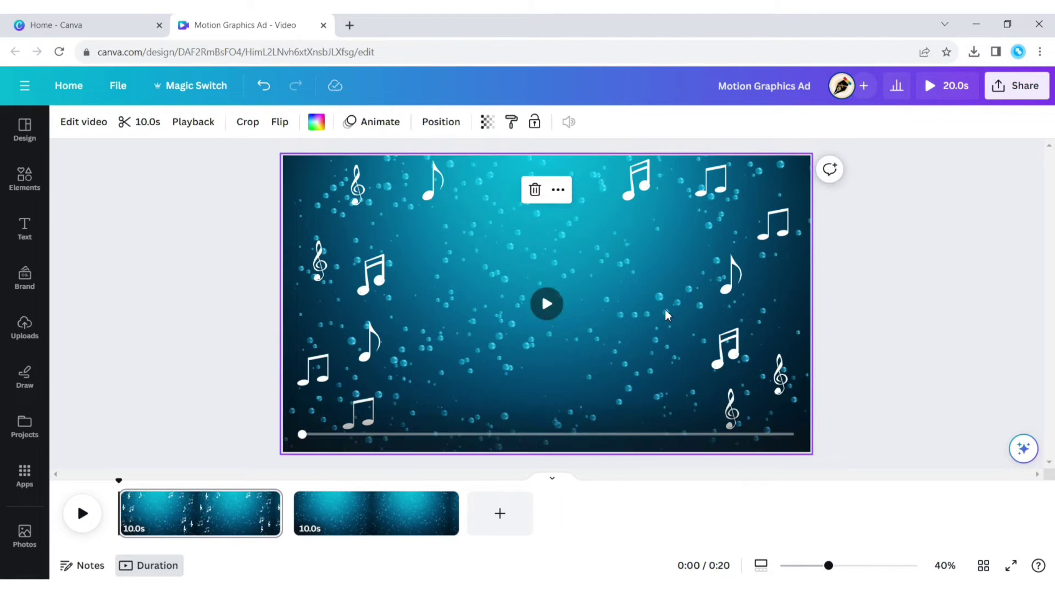
Select all the music notes on the first page and apply the Tumble element animation
click(923, 280)
drag(789, 158, 330, 440)
click(146, 122)
scroll(192, 409, down, 4)
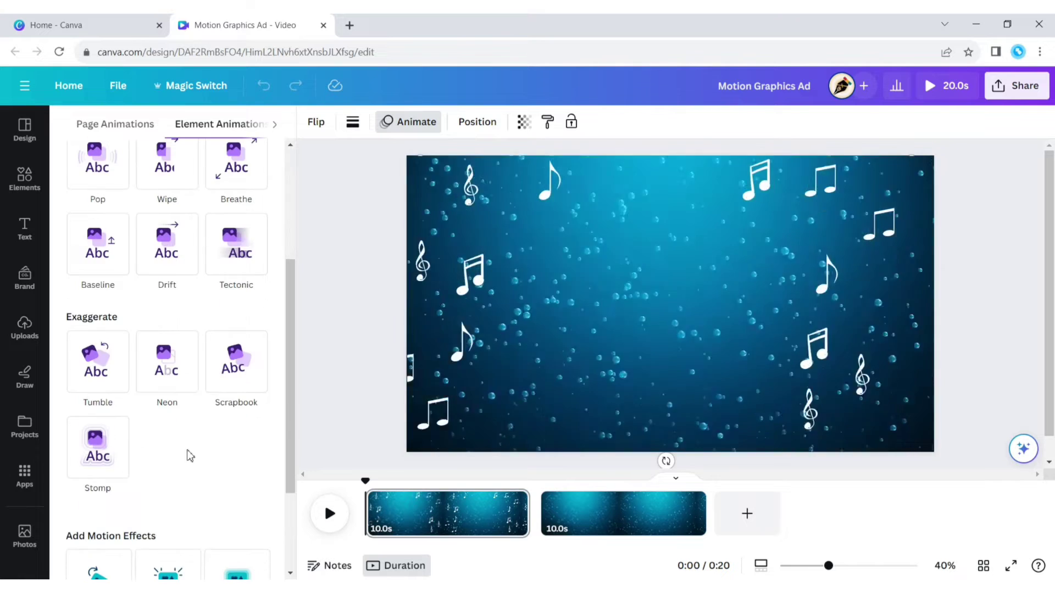
click(106, 357)
click(146, 429)
Preview the note animation and split the first page at the 2-second mark
click(329, 516)
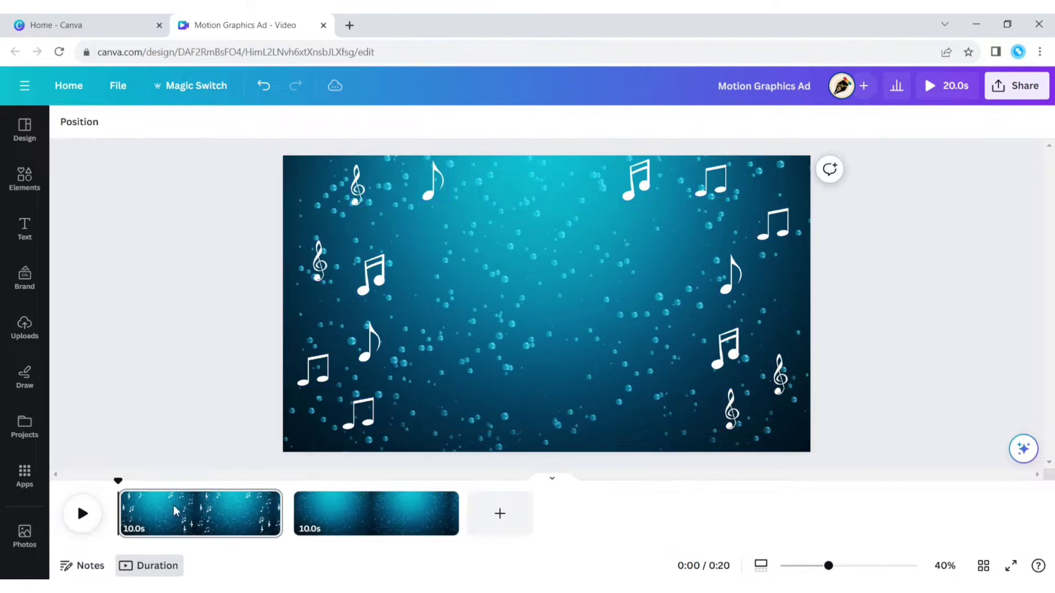
click(83, 522)
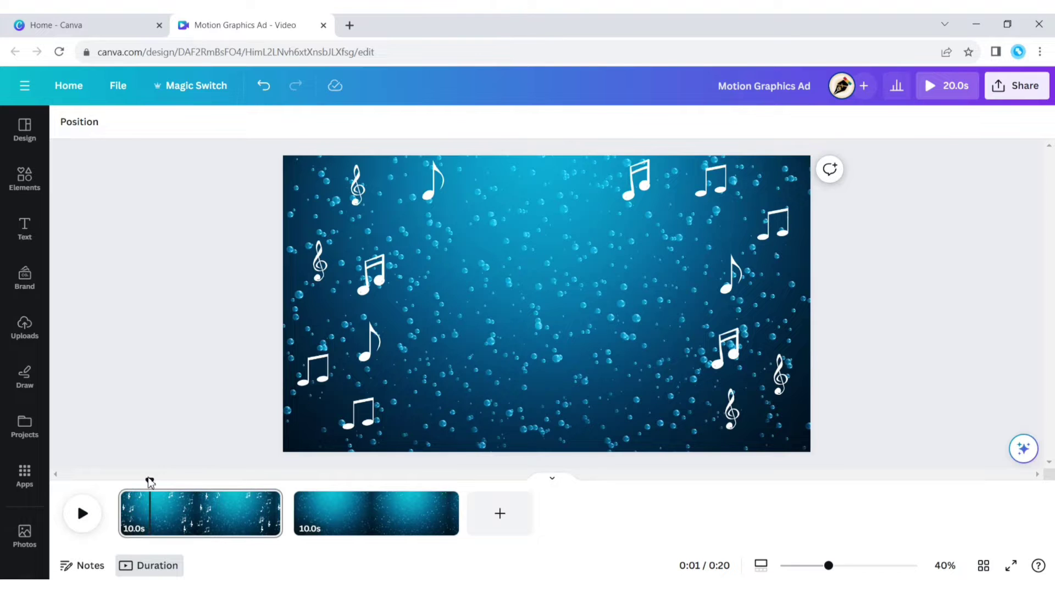
right_click(149, 481)
click(162, 514)
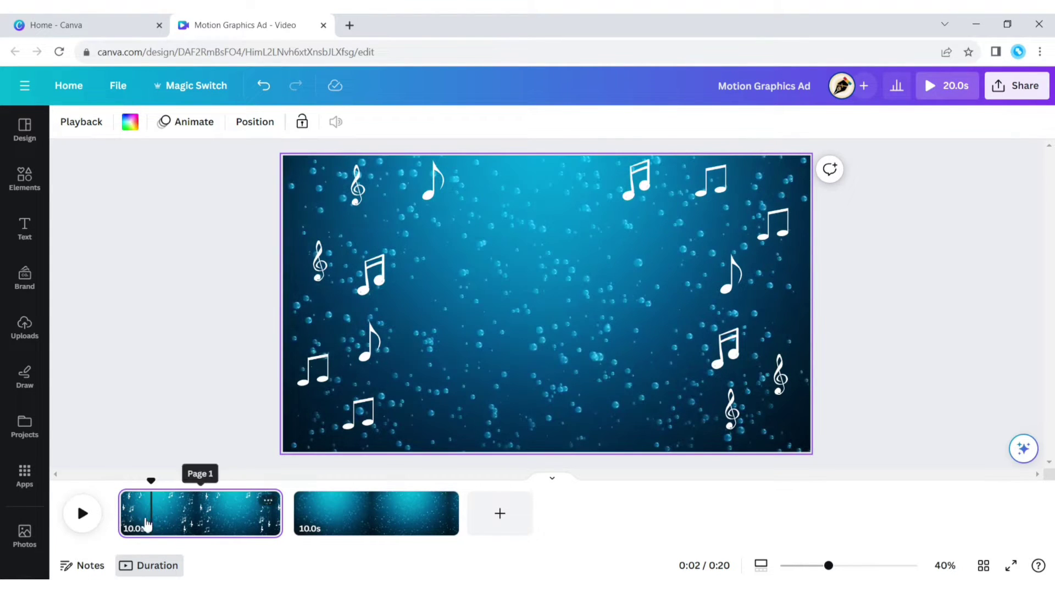
right_click(154, 521)
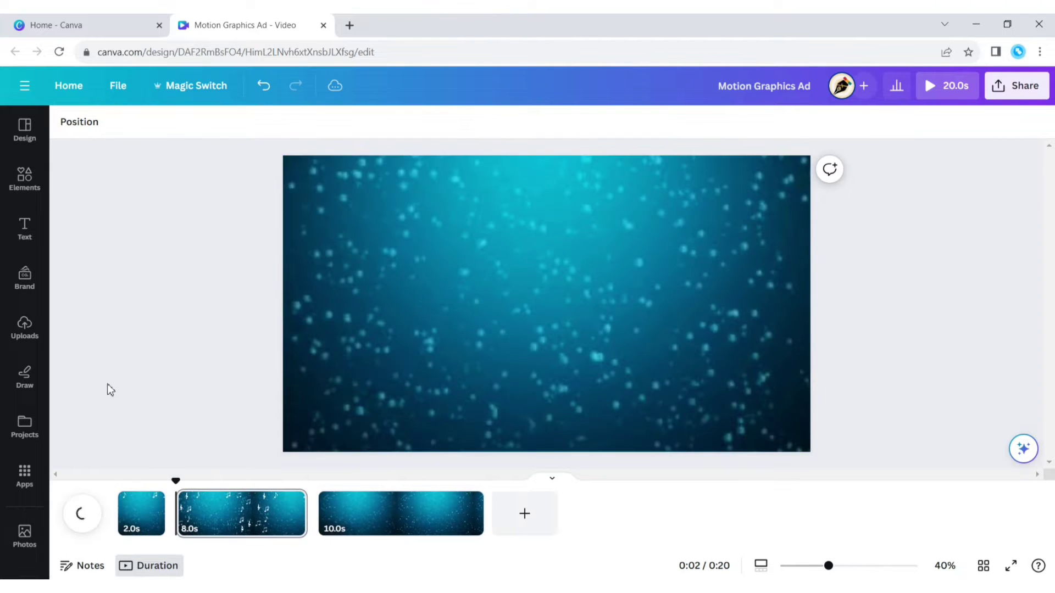
click(199, 458)
Preview the split video from the start into the second page
drag(176, 482, 119, 482)
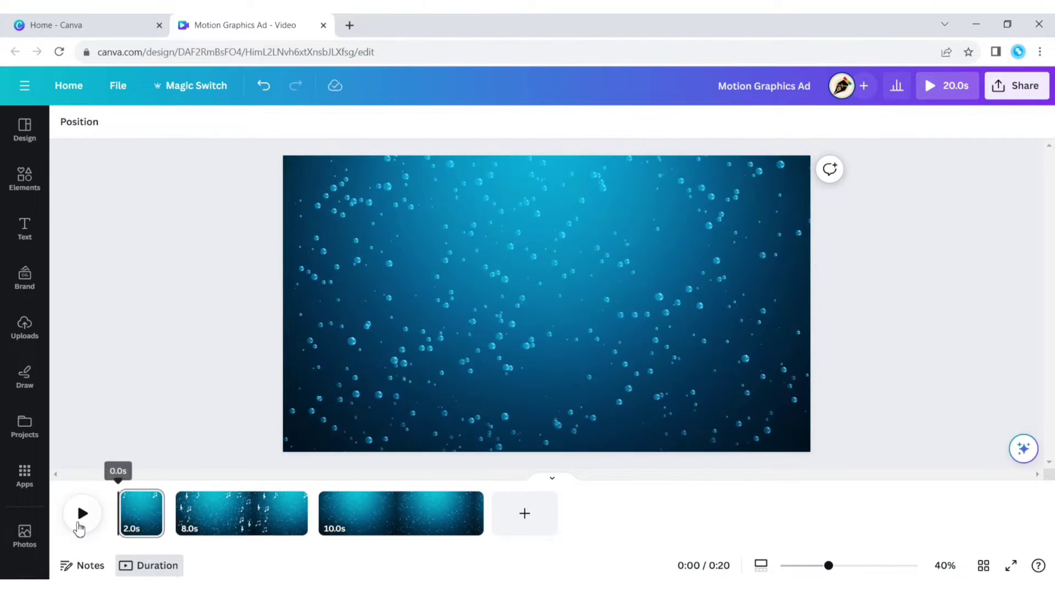
click(82, 514)
click(200, 496)
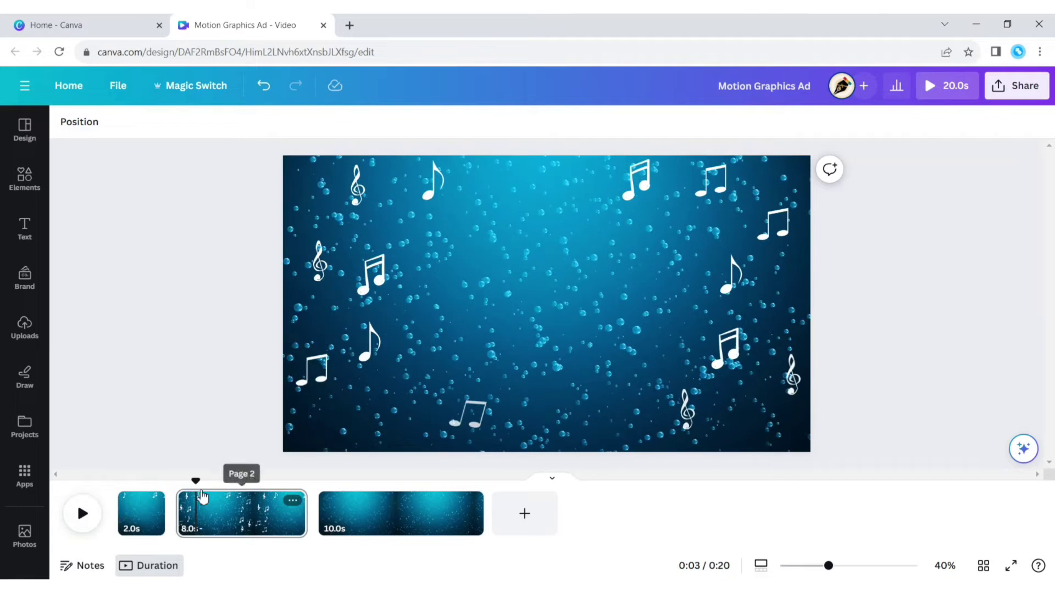
Select all the music notes on the second page and apply the Flicker motion effect
drag(198, 485, 180, 488)
click(357, 184)
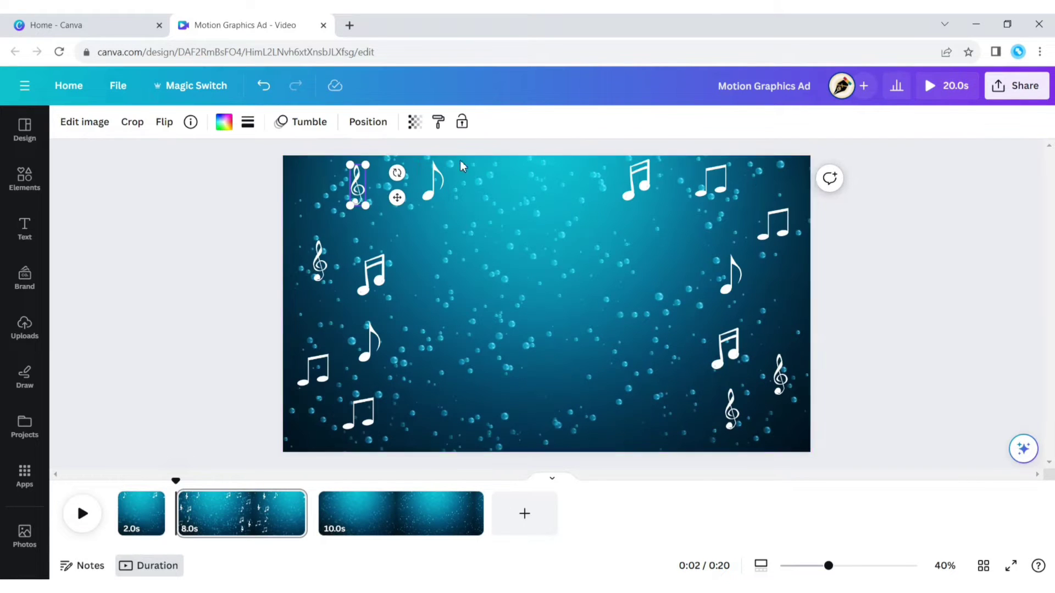
shift+click(434, 181)
shift+click(640, 181)
shift+click(780, 231)
shift+click(731, 277)
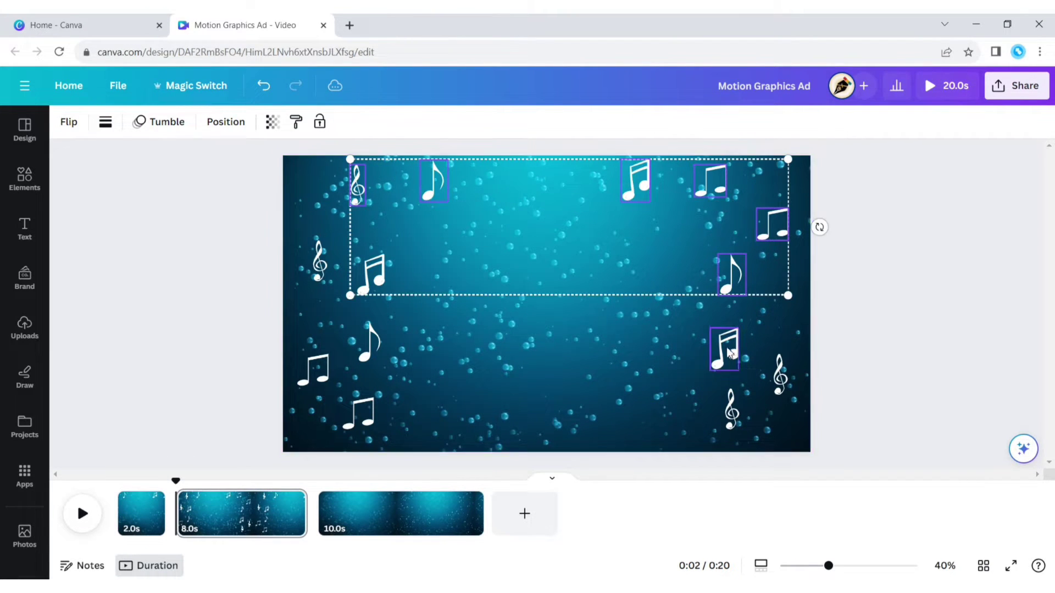
shift+click(725, 348)
shift+click(780, 376)
shift+click(732, 410)
shift+click(313, 370)
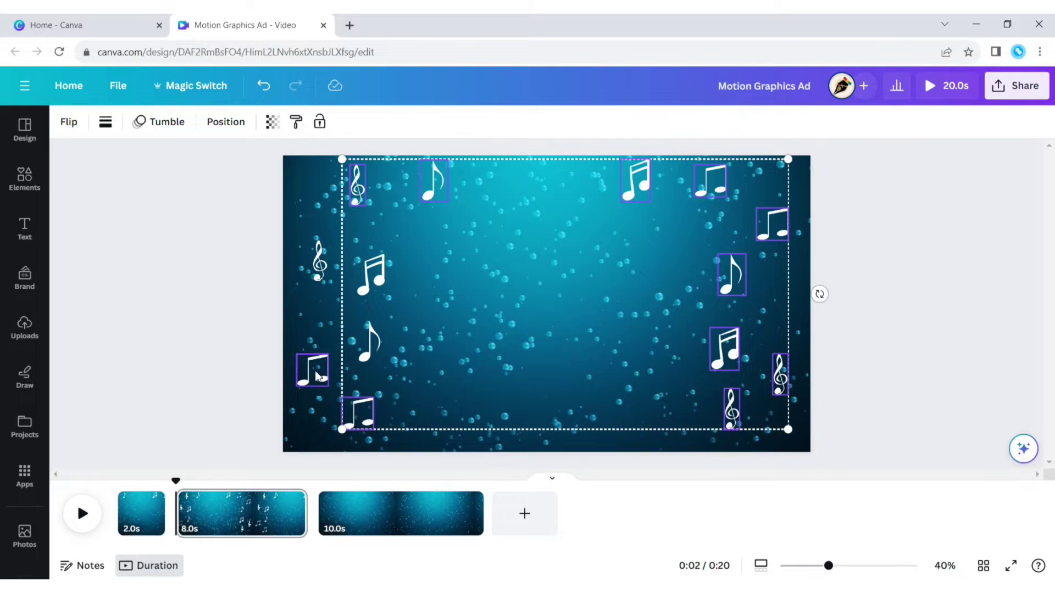
shift+click(372, 343)
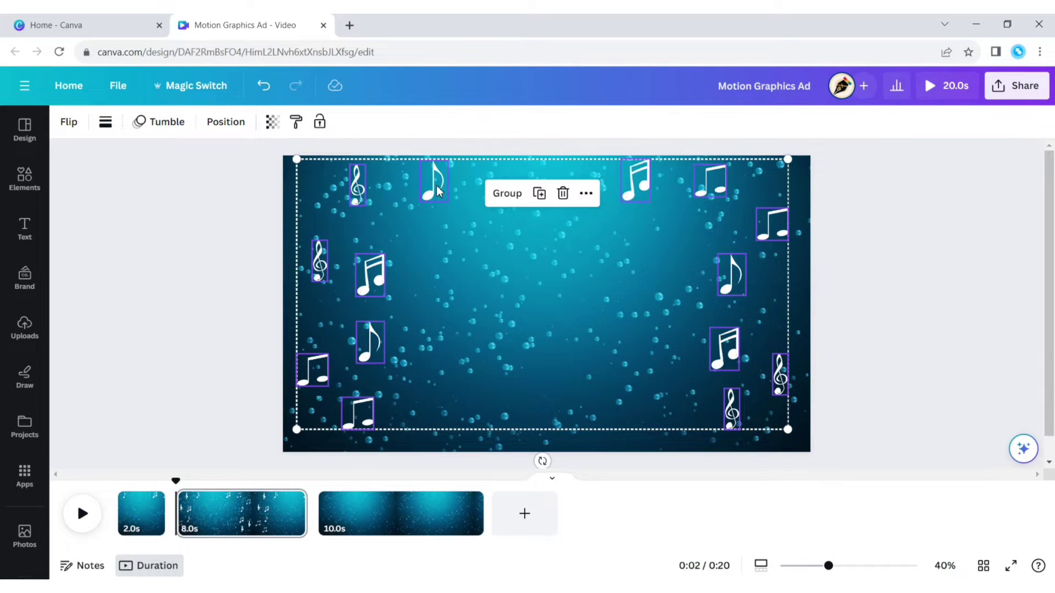
click(159, 122)
scroll(220, 330, down, 5)
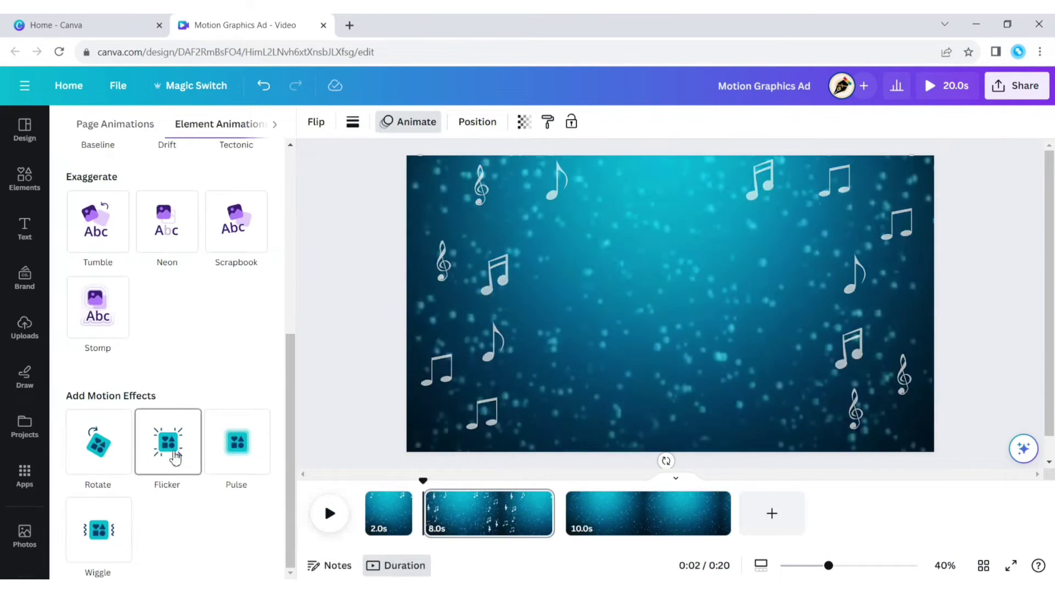
click(174, 457)
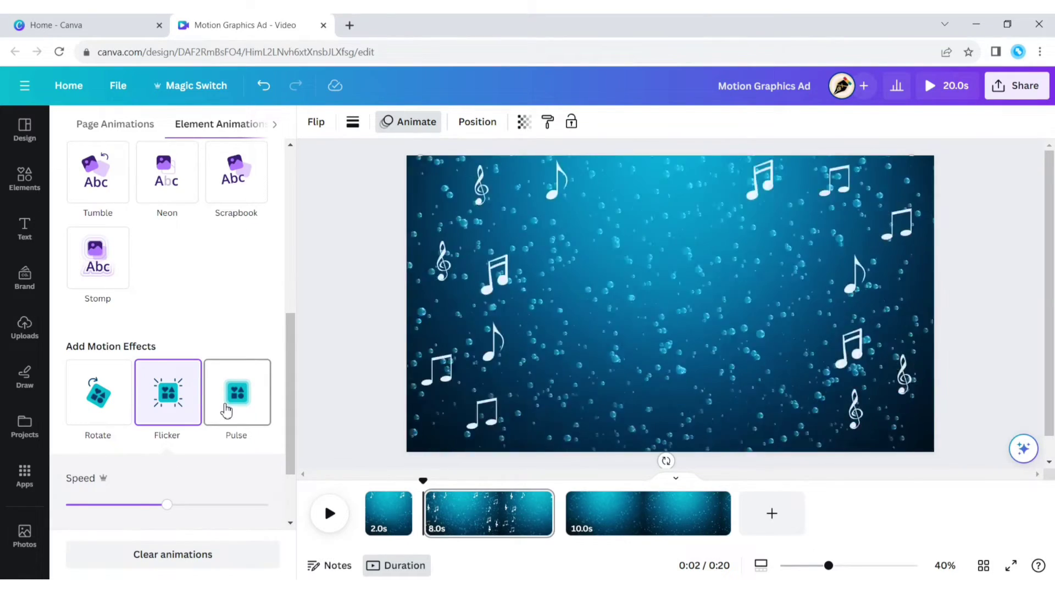
Add the Pulse and Wiggle motion effects to the selected music notes
click(226, 411)
scroll(248, 417, down, 2)
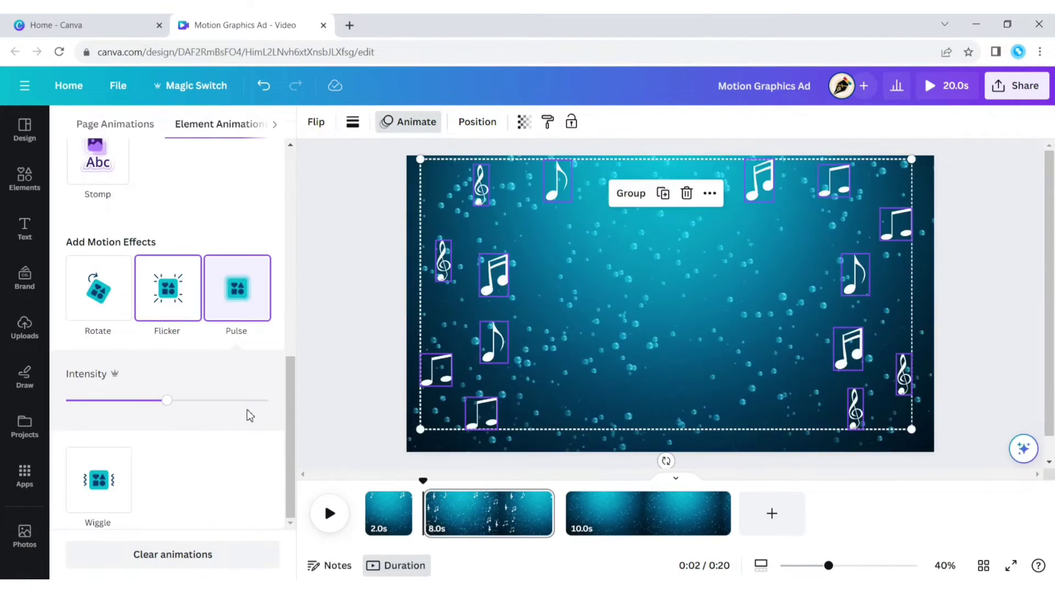
click(82, 485)
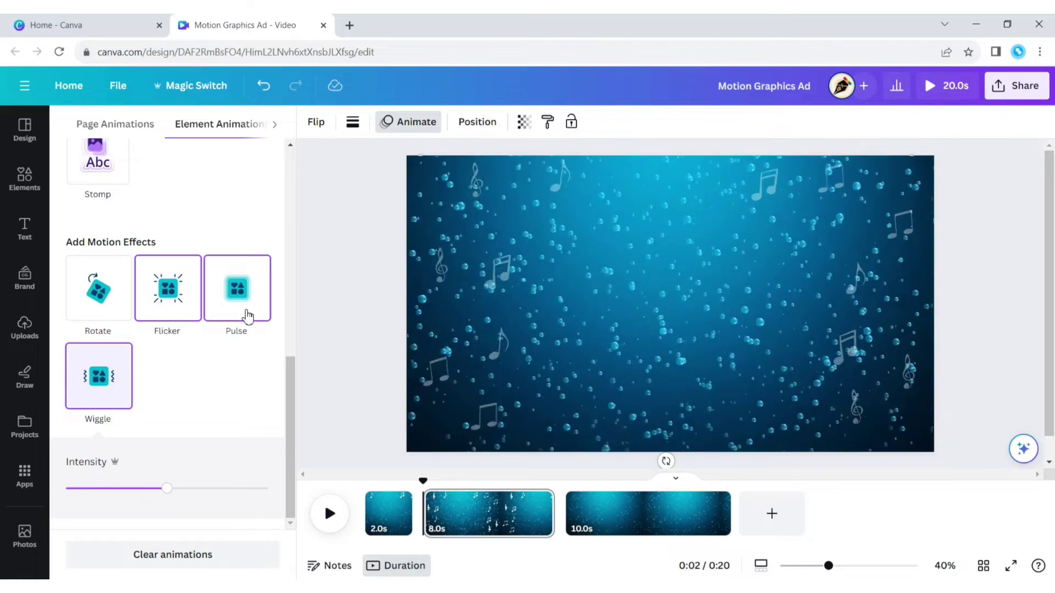
click(324, 296)
click(891, 223)
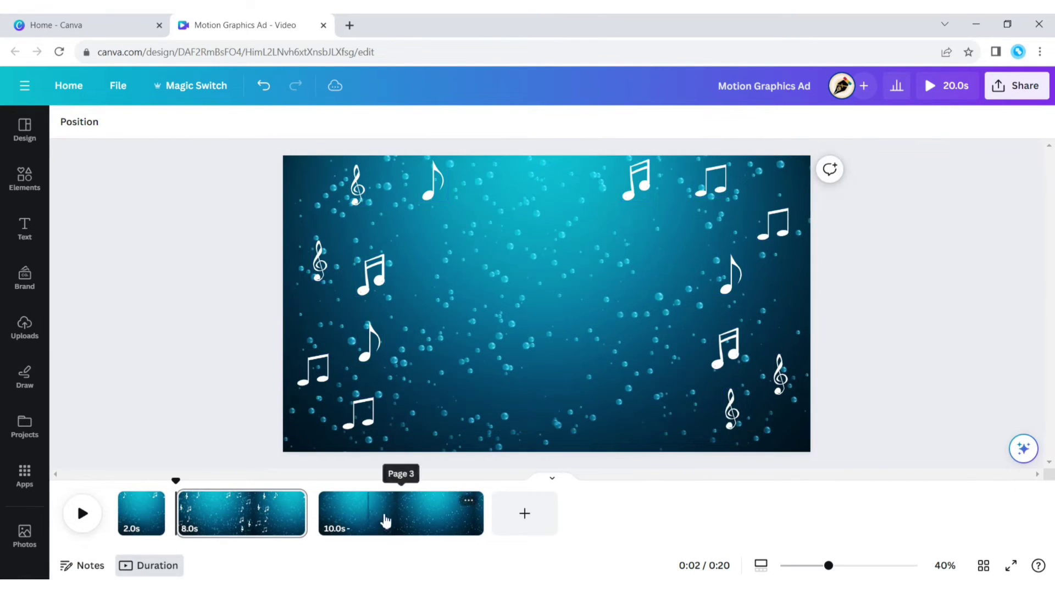
Return to the start of the video and play it to check the animated notes
click(369, 518)
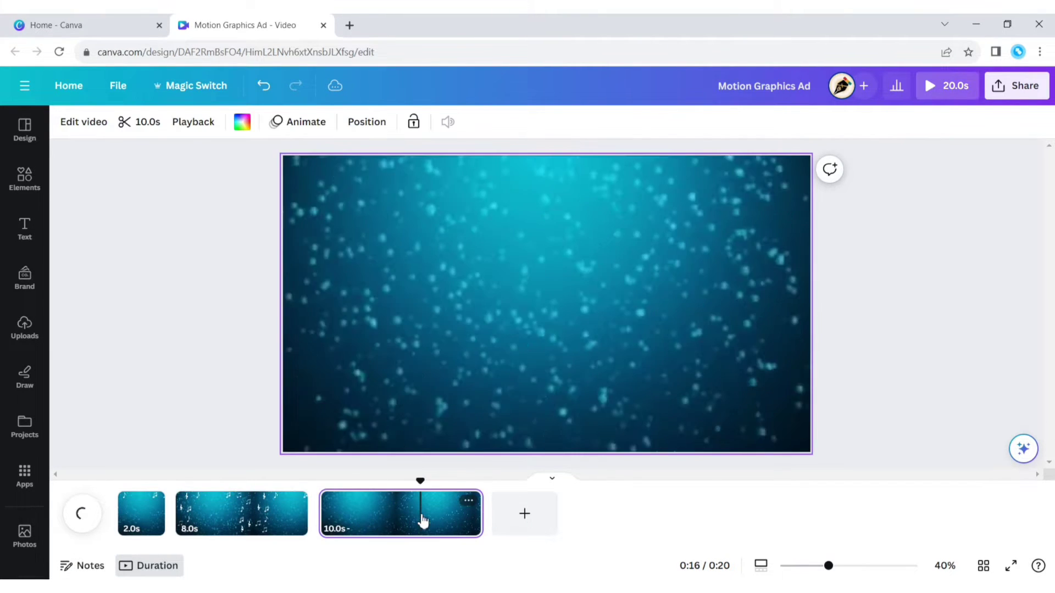
click(210, 525)
drag(217, 479, 124, 379)
click(79, 519)
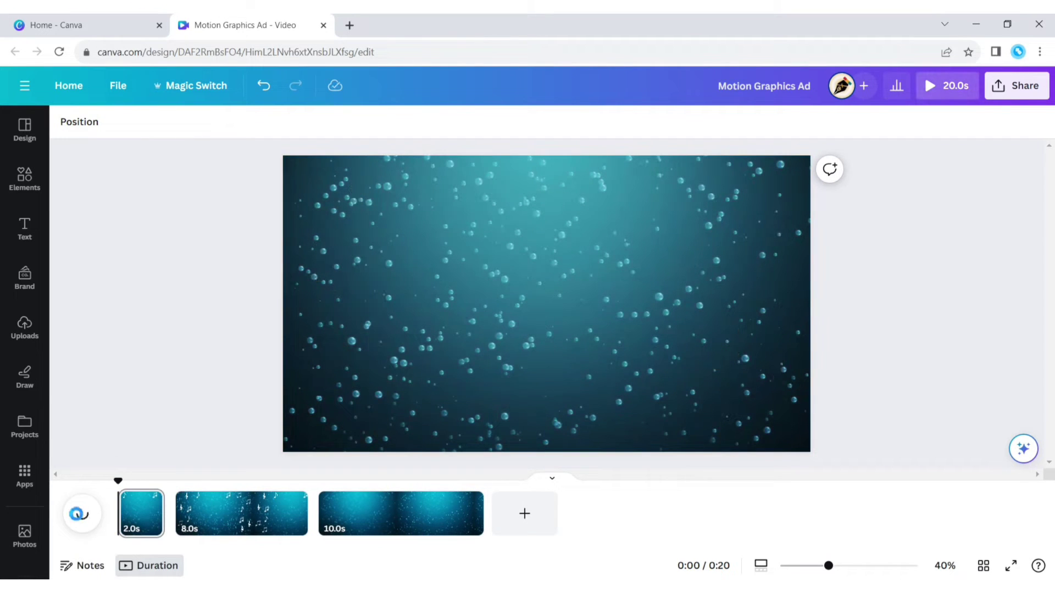
Select all the white music notes on the 8-second page and copy them
click(81, 515)
click(256, 527)
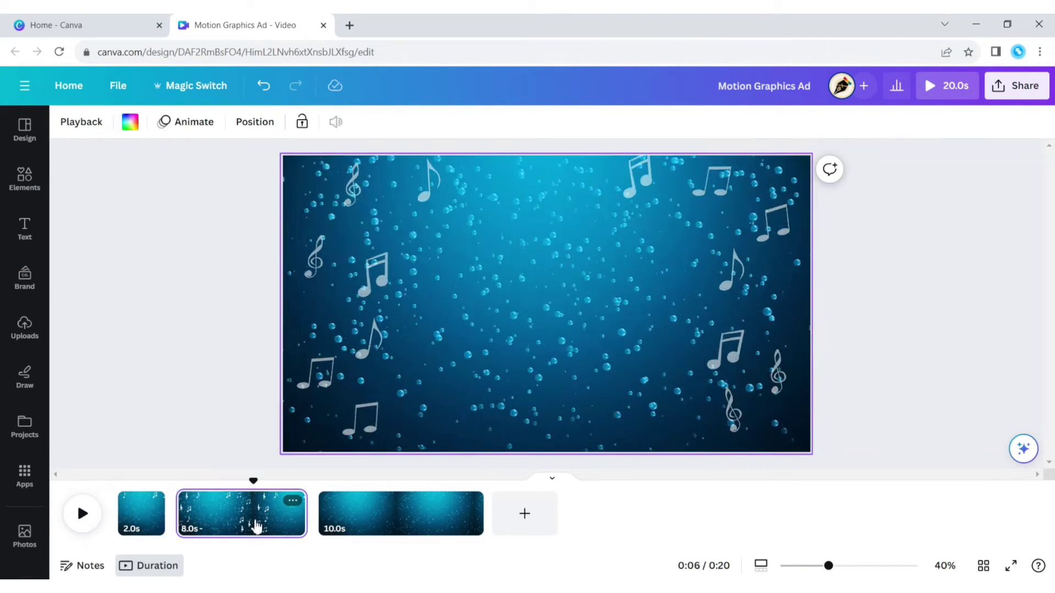
click(357, 187)
shift+click(433, 189)
shift+click(714, 185)
shift+click(774, 225)
shift+click(732, 275)
shift+click(371, 275)
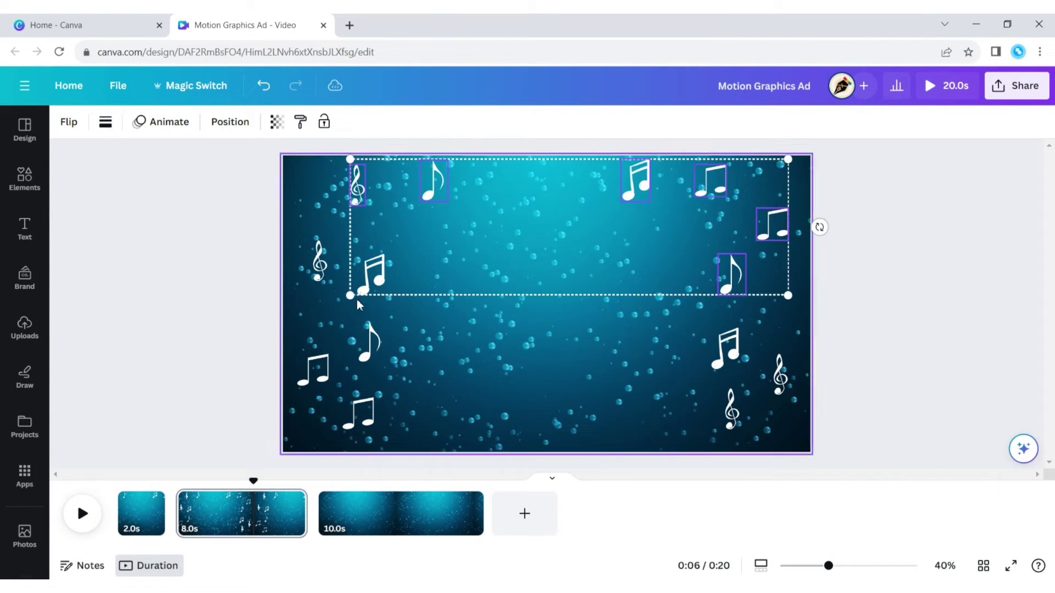
shift+click(319, 261)
shift+click(317, 369)
shift+click(370, 341)
shift+click(360, 415)
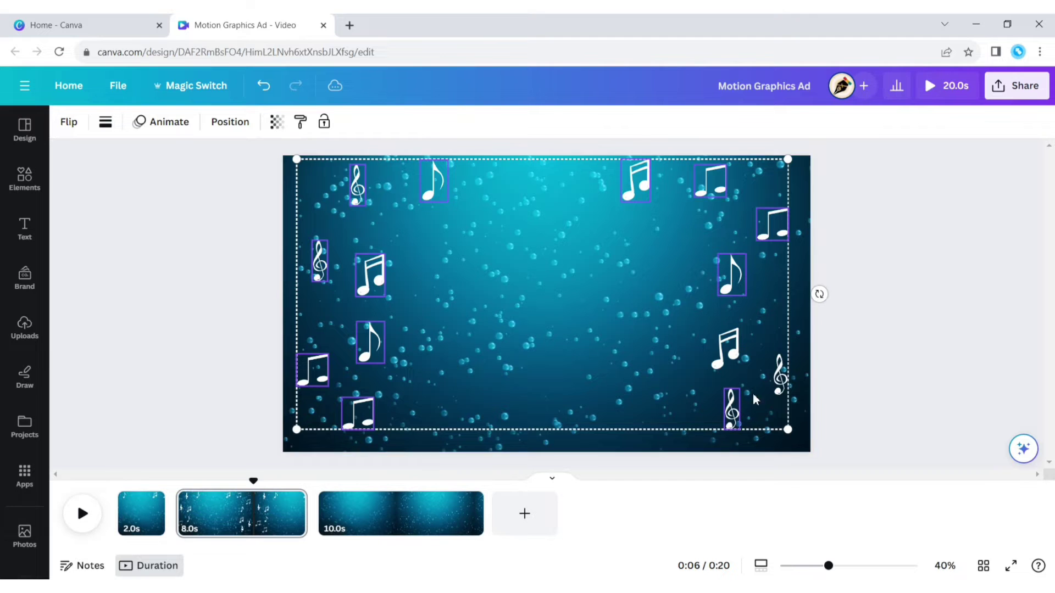
shift+click(780, 375)
shift+click(736, 353)
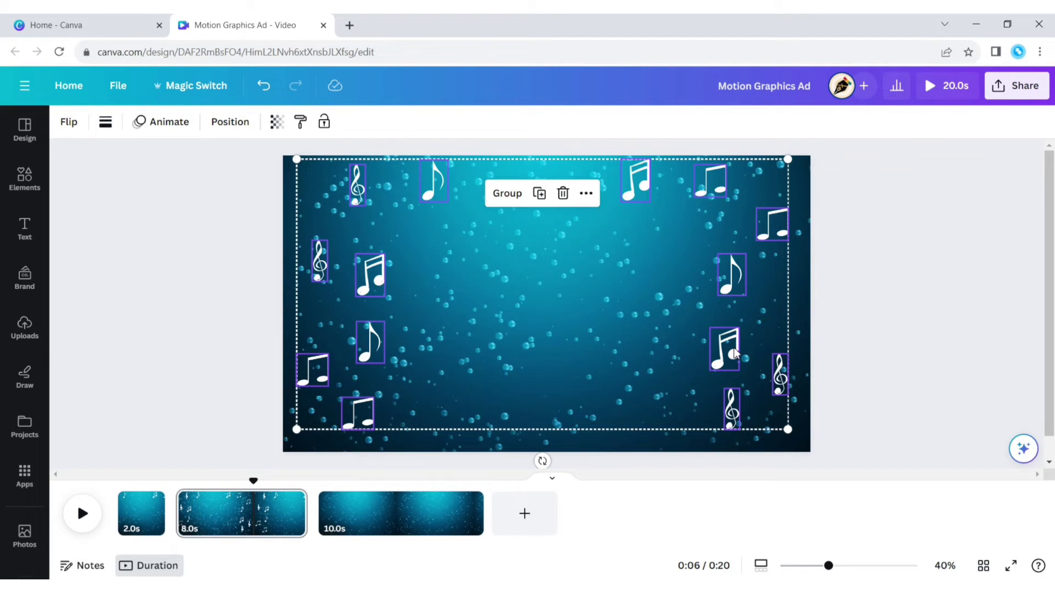
click(585, 194)
click(633, 176)
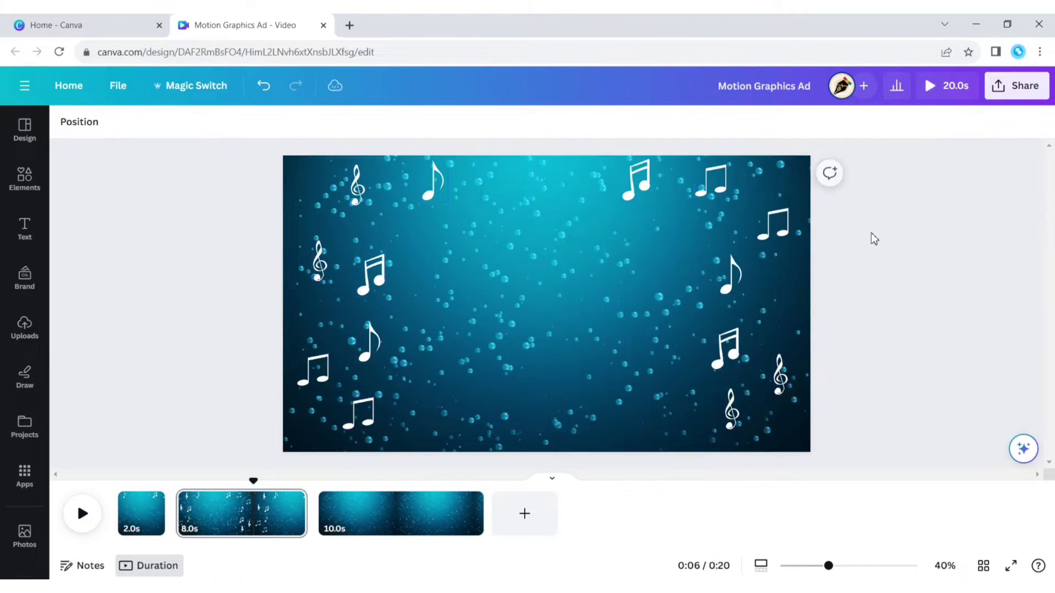
Paste the copied music notes onto the 10-second page
click(429, 532)
right_click(378, 311)
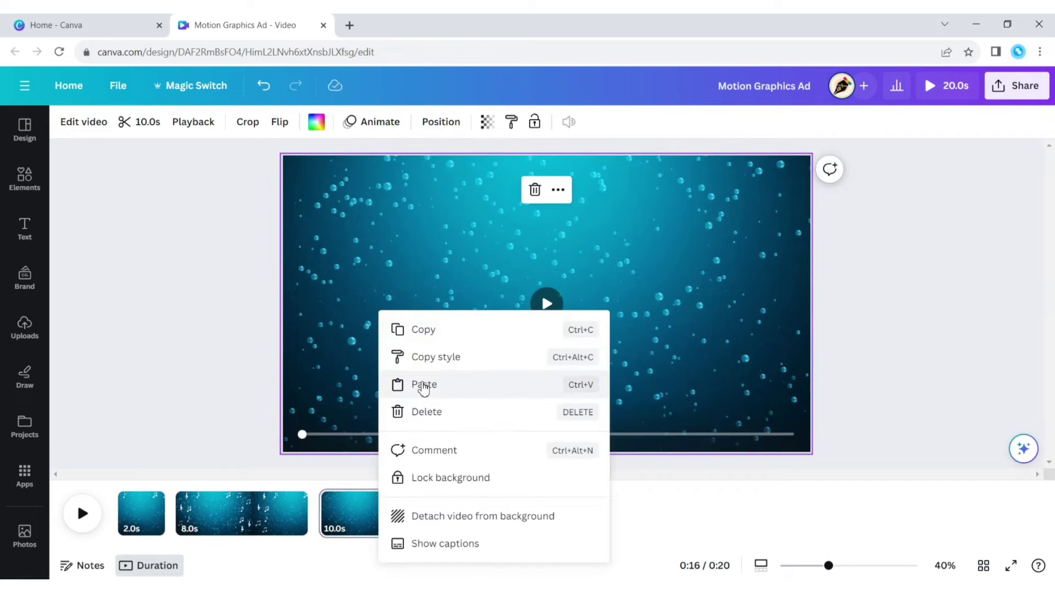
click(423, 384)
Preview the video across the last two pages and return the playhead to 2.0 s
click(430, 477)
click(83, 514)
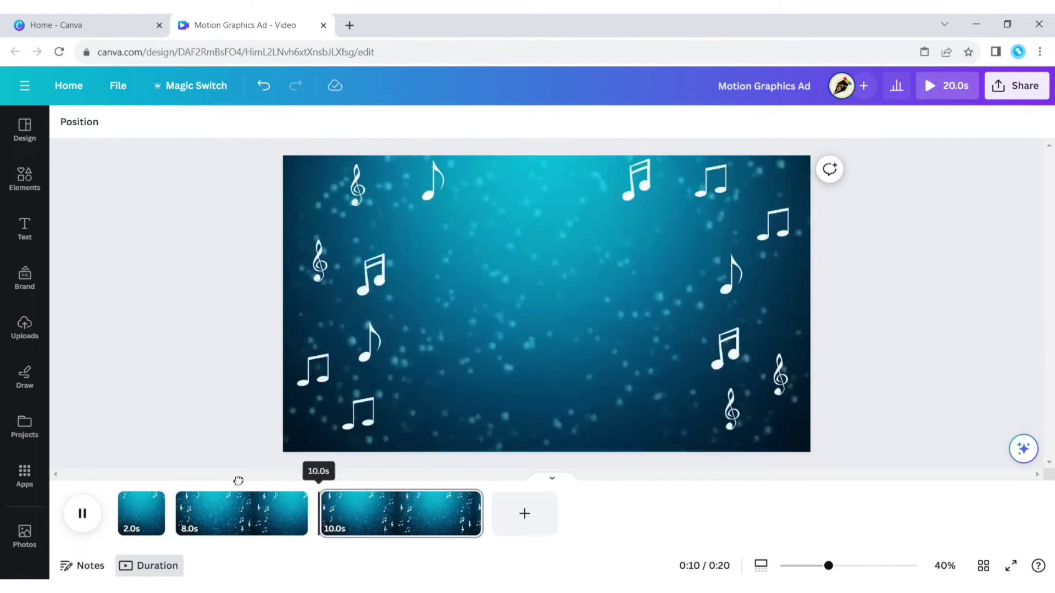
click(177, 486)
click(83, 514)
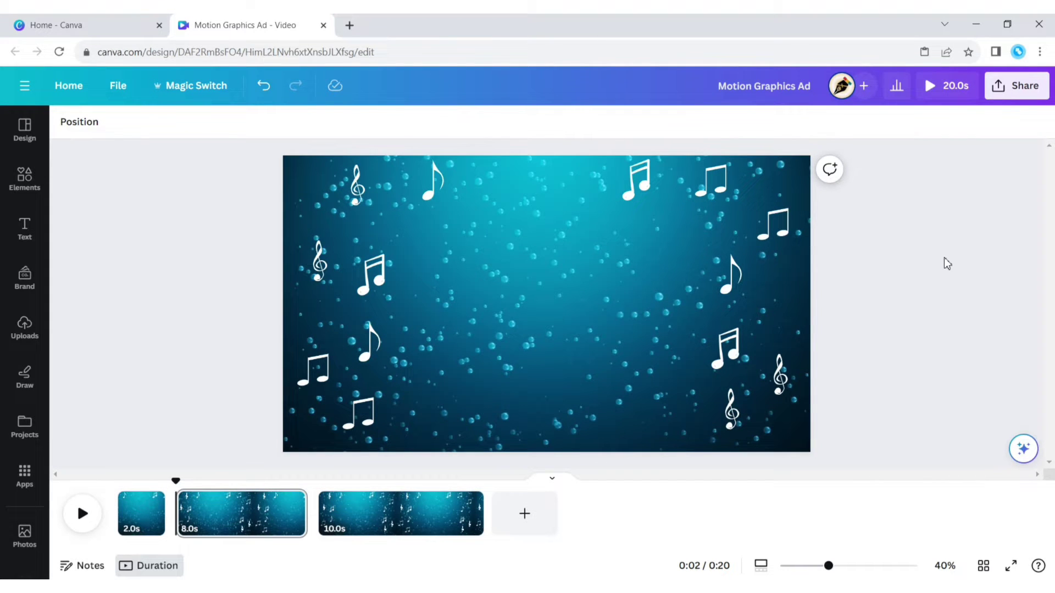
Upload the Bud-L, Bud-R, Bud Case and Bud Case Open images from the Downloads folder
click(24, 328)
click(155, 166)
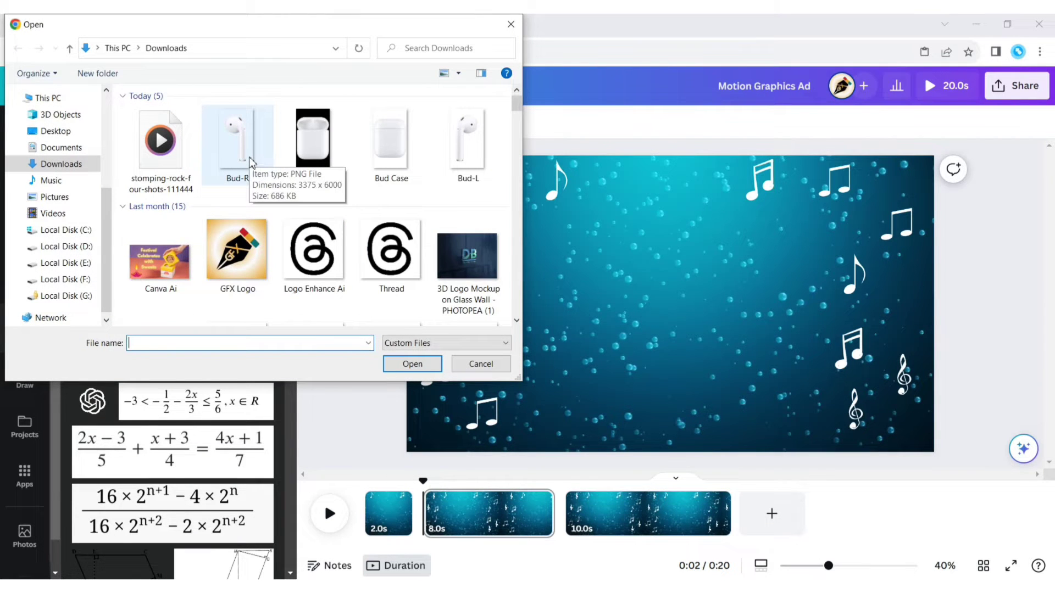
click(400, 156)
ctrl+click(313, 146)
ctrl+click(467, 146)
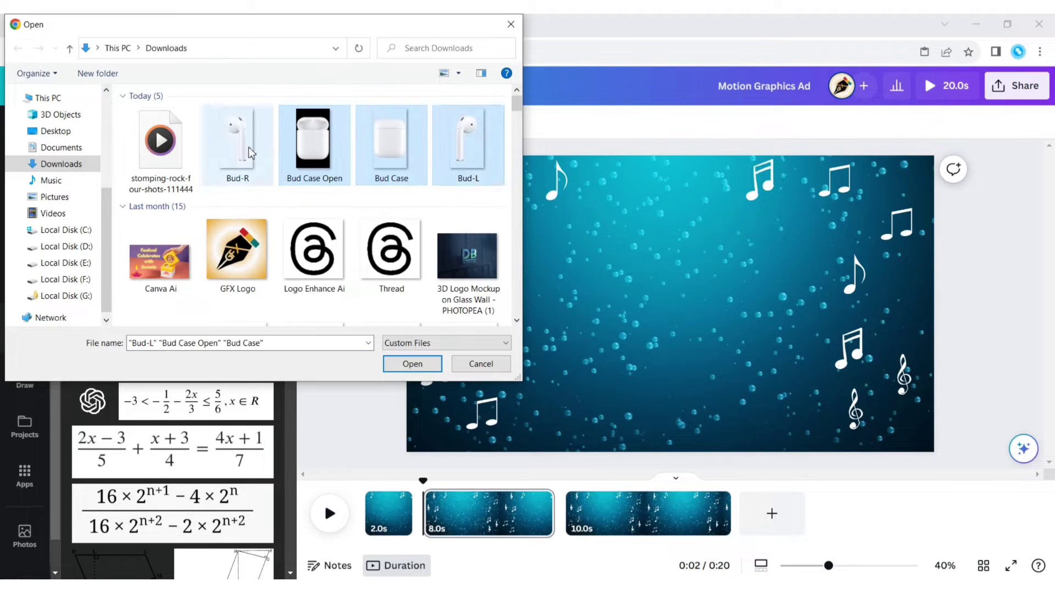
ctrl+click(250, 152)
click(412, 364)
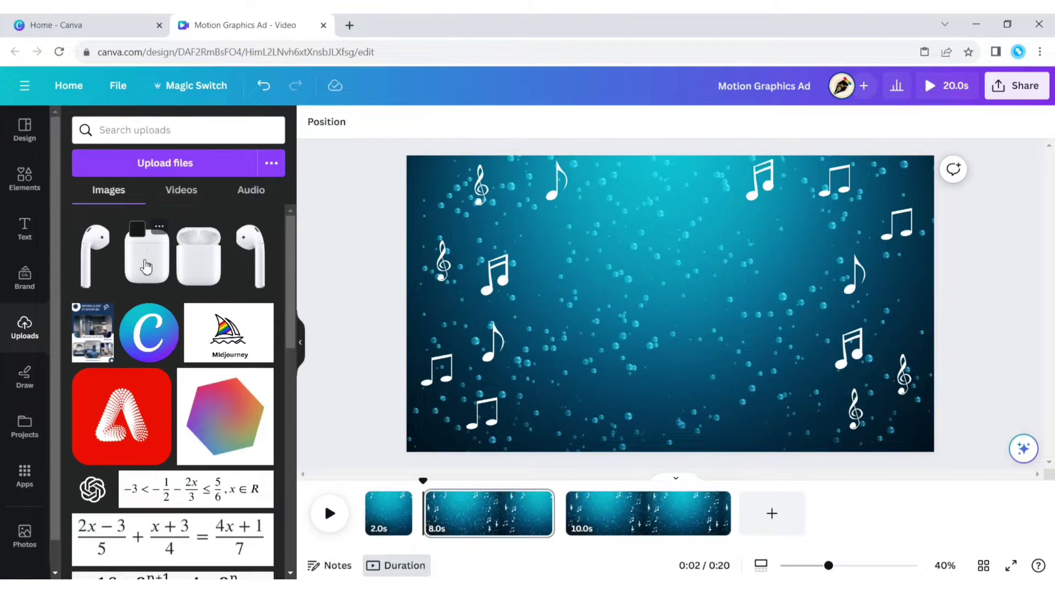
Add the closed earbud case image to the 8-second page and scale it down near the bottom
click(145, 267)
click(301, 343)
click(251, 305)
click(542, 335)
drag(609, 416, 601, 404)
drag(549, 289, 558, 357)
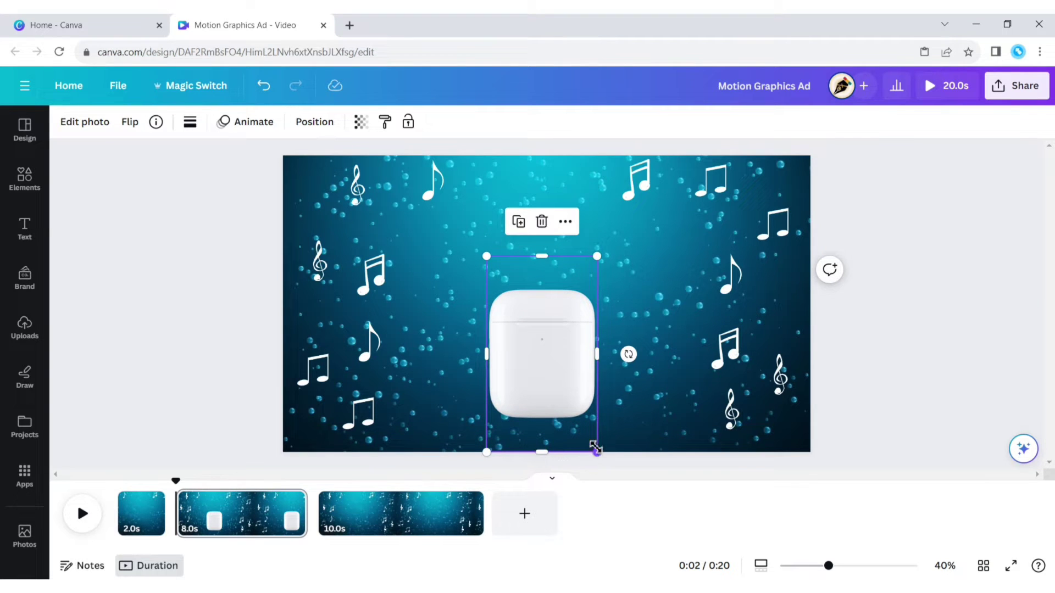
Shrink the closed case further and centre it horizontally against the lower edge of the page
drag(595, 447, 572, 405)
drag(527, 318, 541, 367)
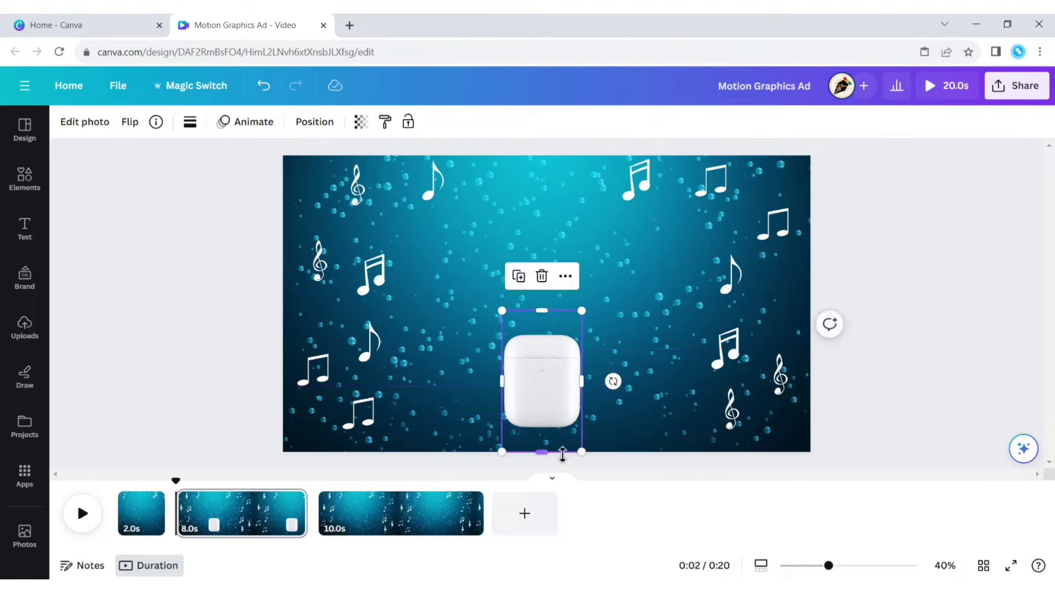
drag(549, 452, 551, 446)
drag(548, 384, 550, 390)
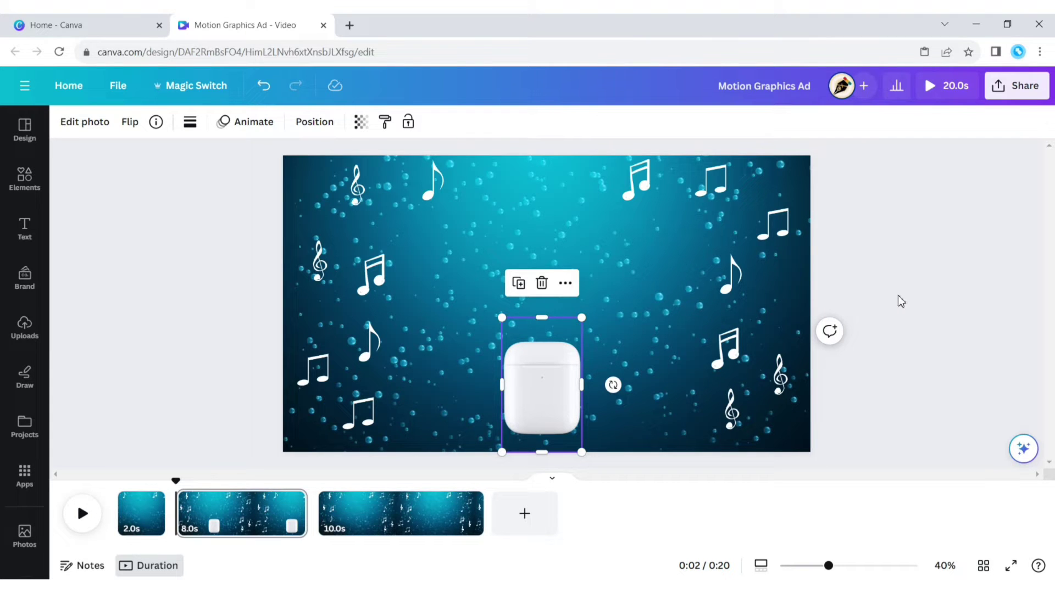
click(780, 338)
Apply the Baseline photo animation to the closed case, on enter only, with an upward direction and a slow speed
click(538, 379)
click(234, 126)
click(125, 473)
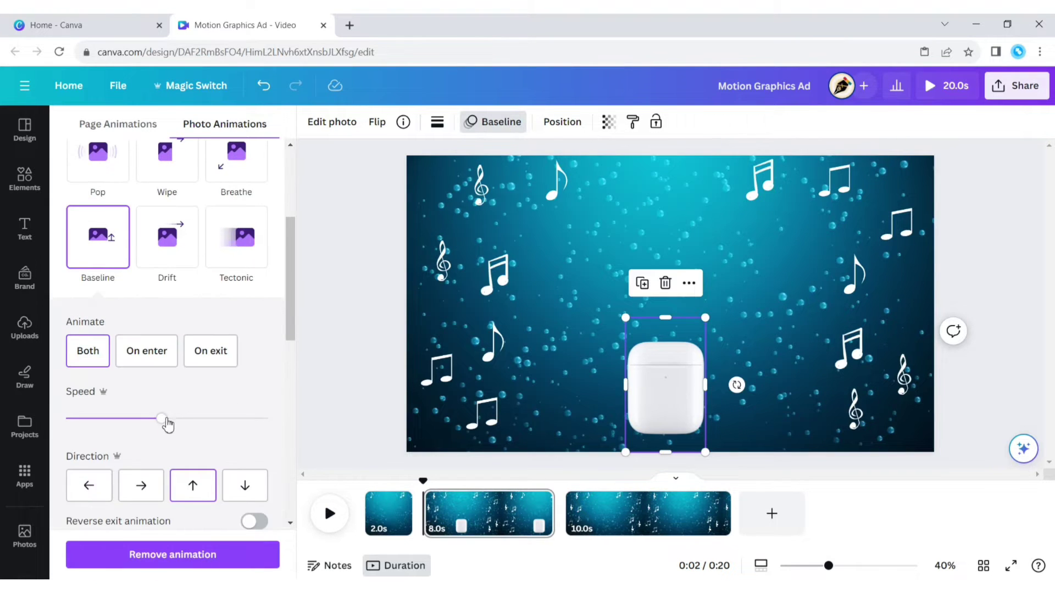
click(165, 420)
click(147, 352)
drag(90, 431, 81, 422)
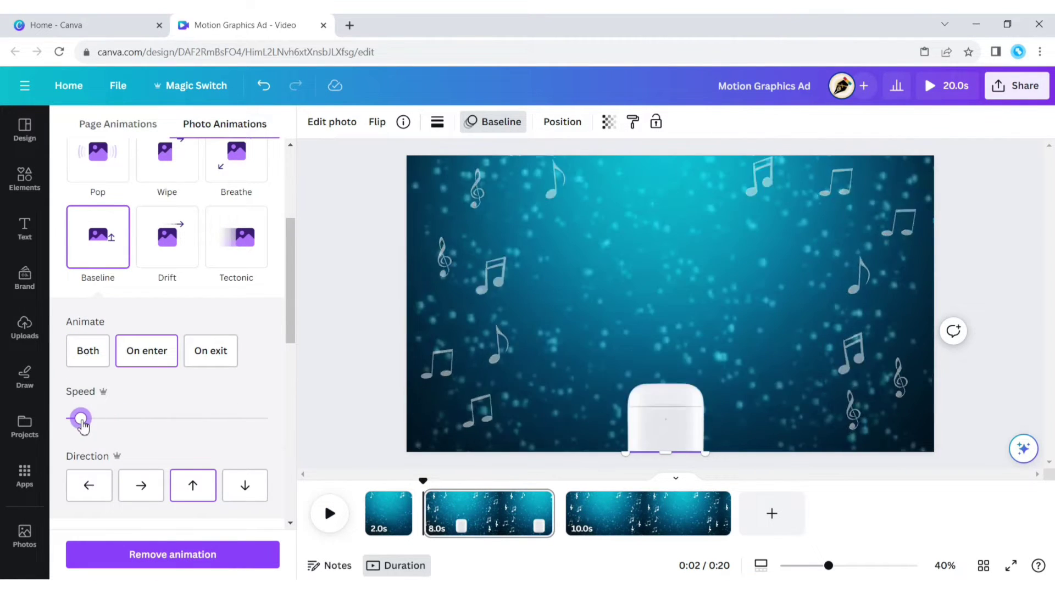
click(325, 341)
Play the 8-second page until the case has risen fully and split the page at that moment
click(81, 527)
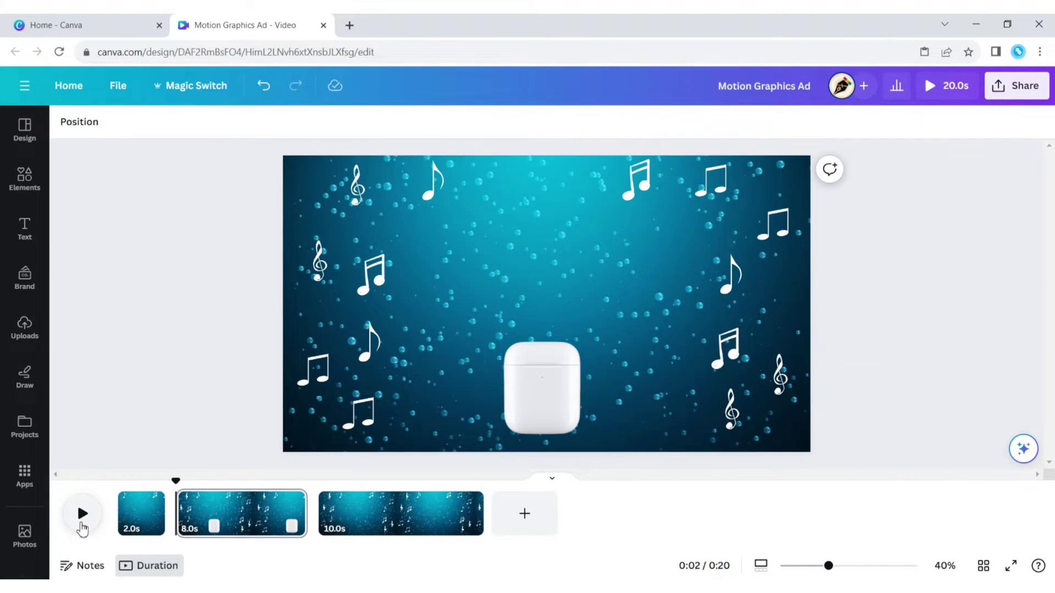
click(81, 526)
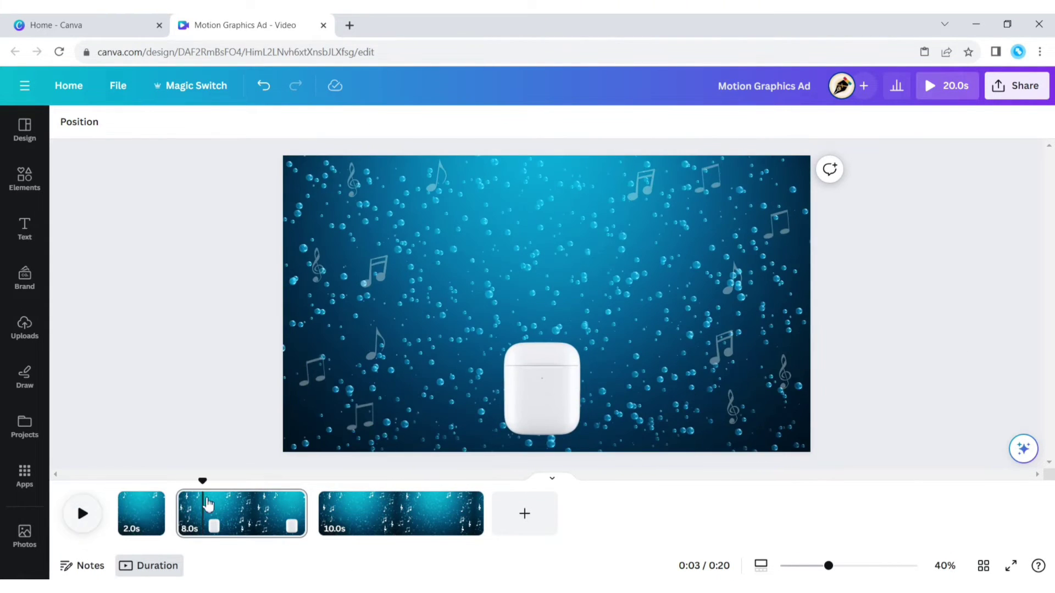
right_click(203, 518)
click(241, 450)
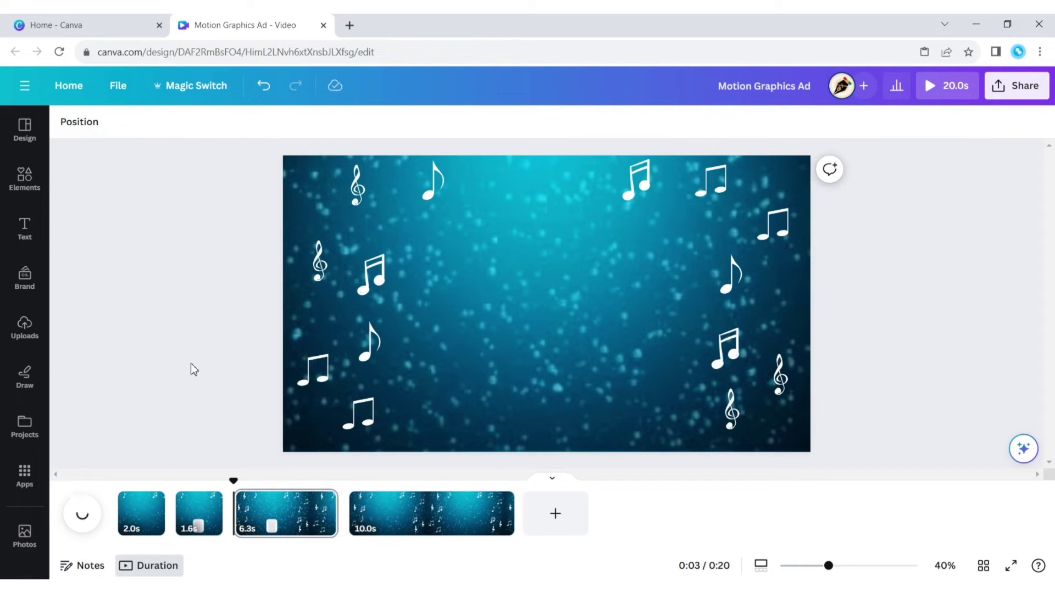
Add the open earbud case image to the 6.3-second page, shrink it and place it over the closed case
click(527, 390)
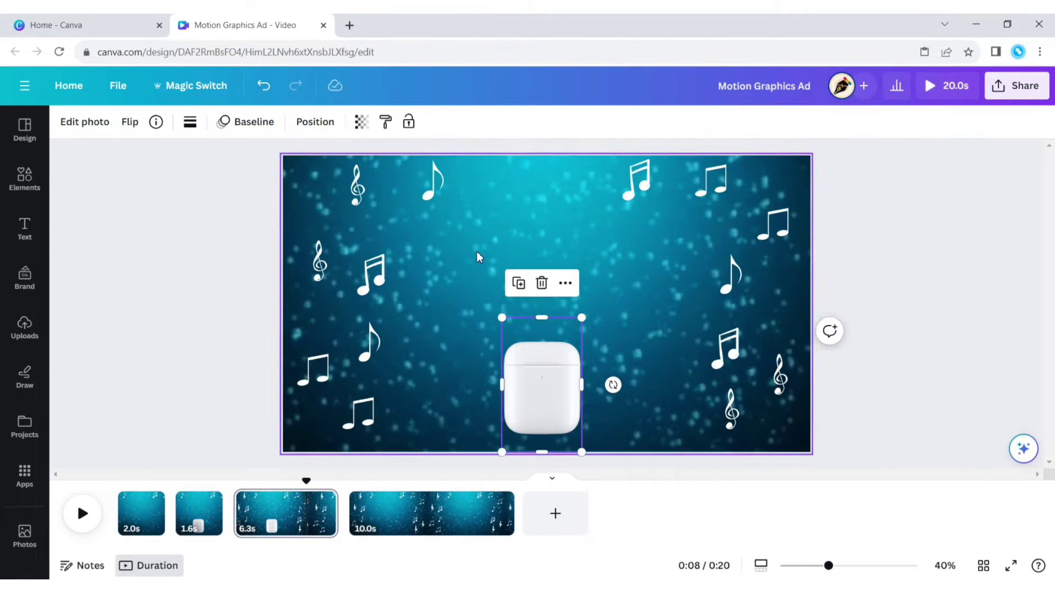
click(477, 252)
click(24, 328)
drag(213, 266, 582, 308)
click(303, 346)
drag(462, 262, 506, 249)
drag(564, 392, 523, 317)
drag(484, 292, 531, 414)
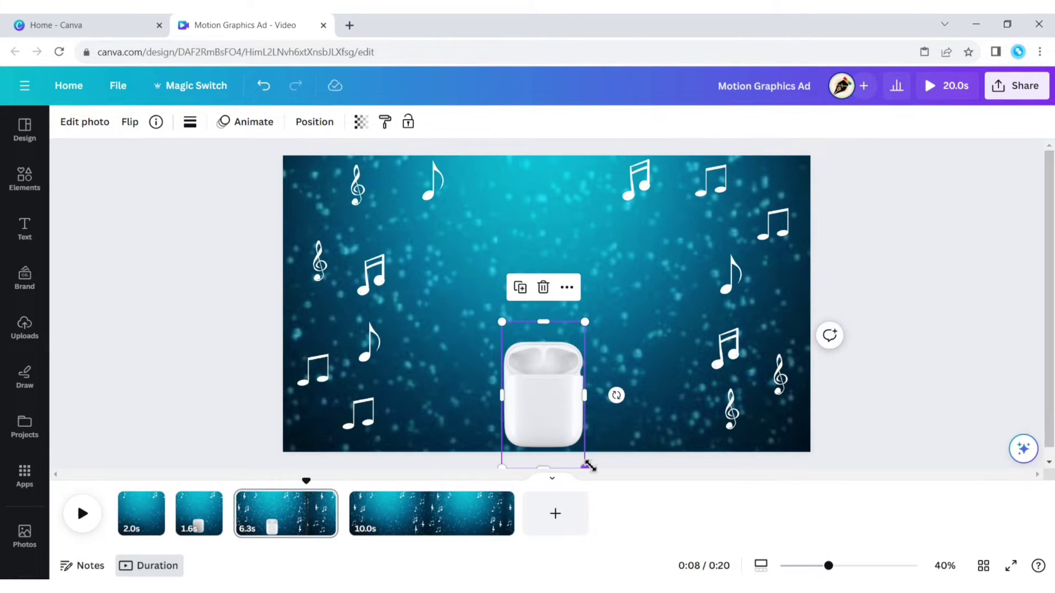
Fine-tune the open case's size and position so it covers the closed case with matching width
drag(583, 459, 580, 431)
mouse_move(537, 393)
mouse_down()
mouse_move(548, 391)
mouse_move(536, 386)
mouse_up()
drag(572, 444, 583, 456)
drag(550, 390, 550, 381)
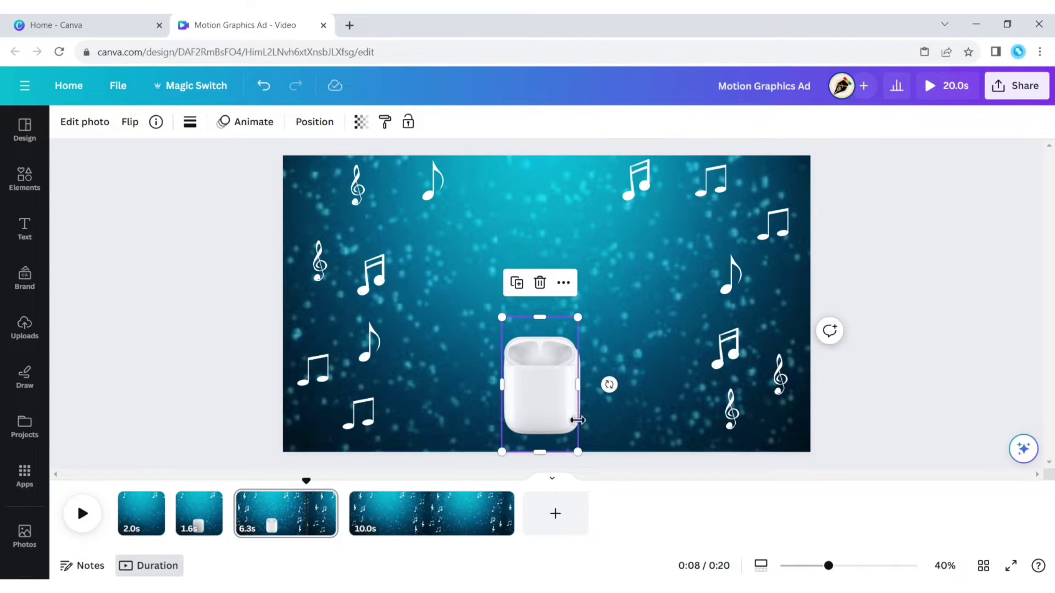
drag(582, 454, 585, 460)
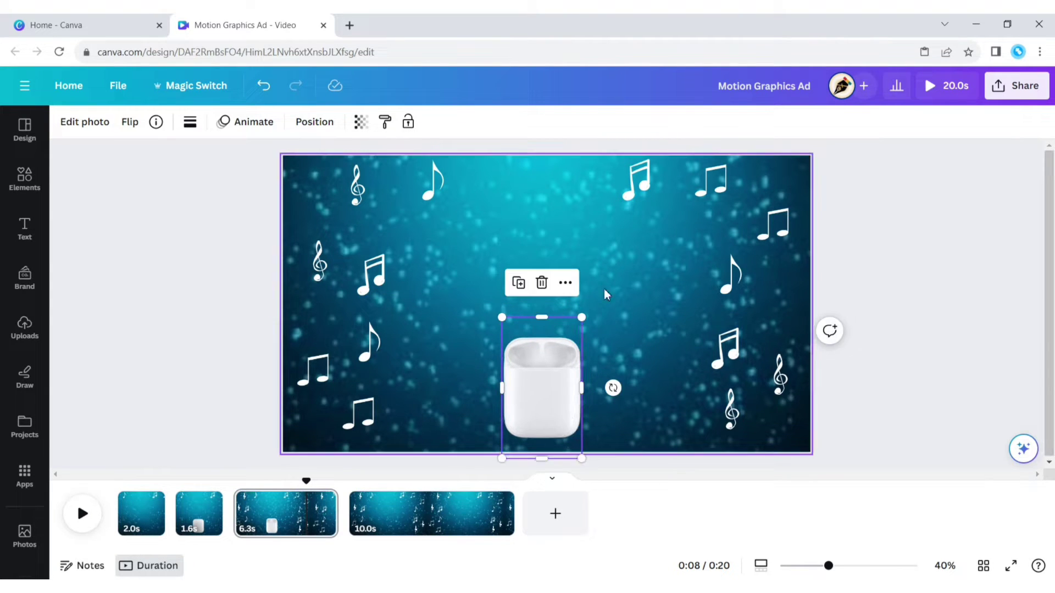
Move the open case behind the closed case and delete the closed case from the 6.3-second page
click(605, 293)
click(575, 386)
click(565, 282)
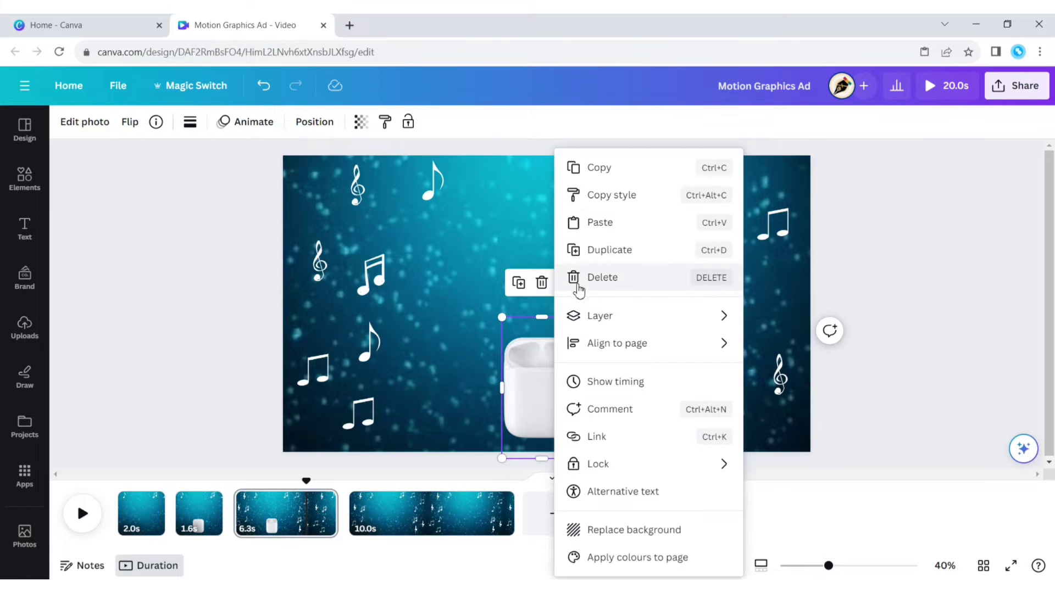
mouse_move(638, 324)
click(775, 370)
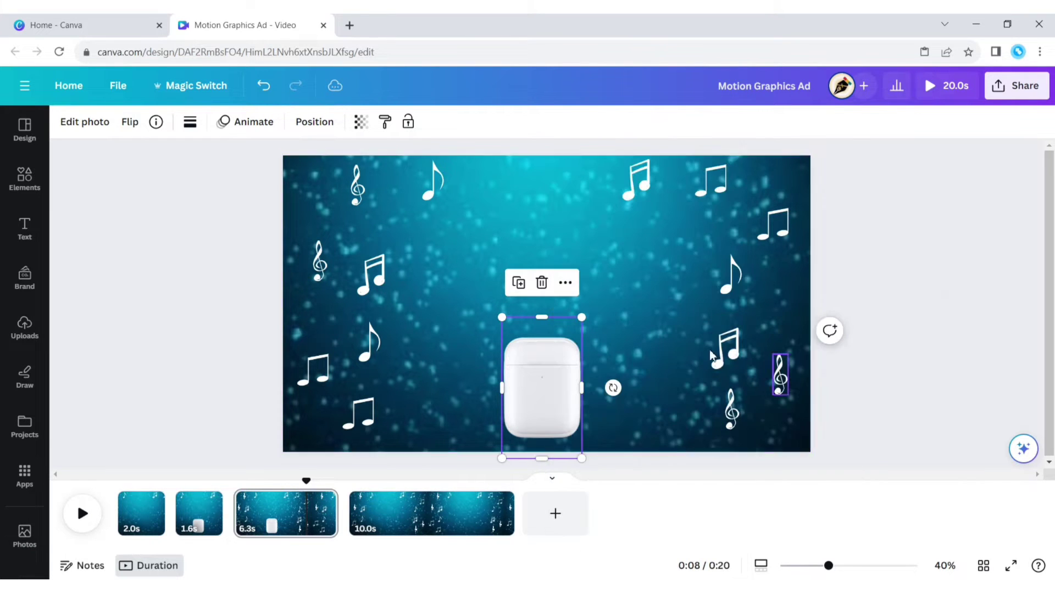
click(648, 374)
click(533, 385)
click(541, 286)
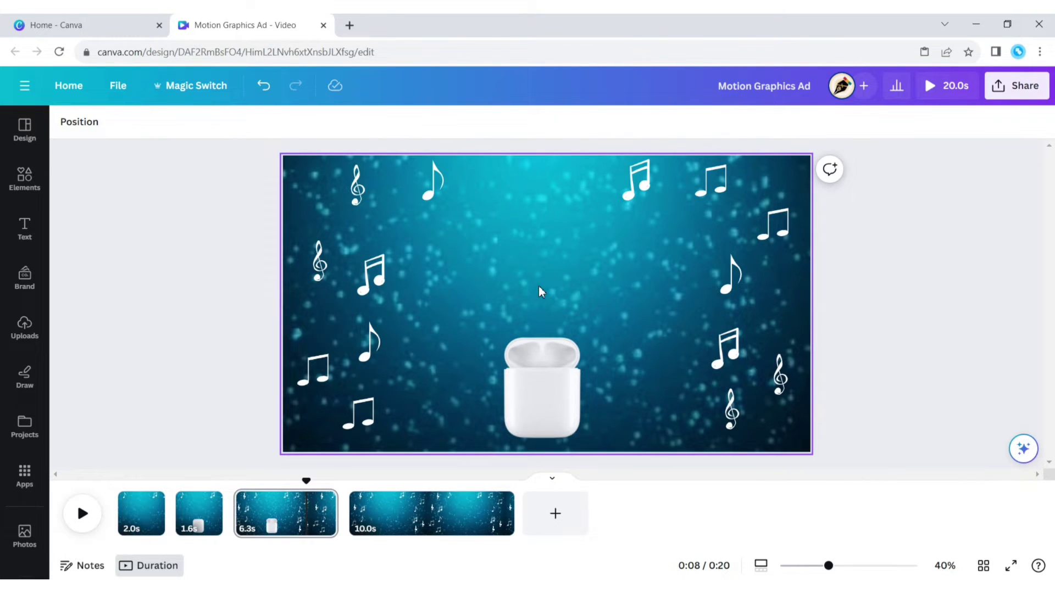
Play from the start of the 1.6-second page to check the change from closed to open case
drag(309, 482, 172, 480)
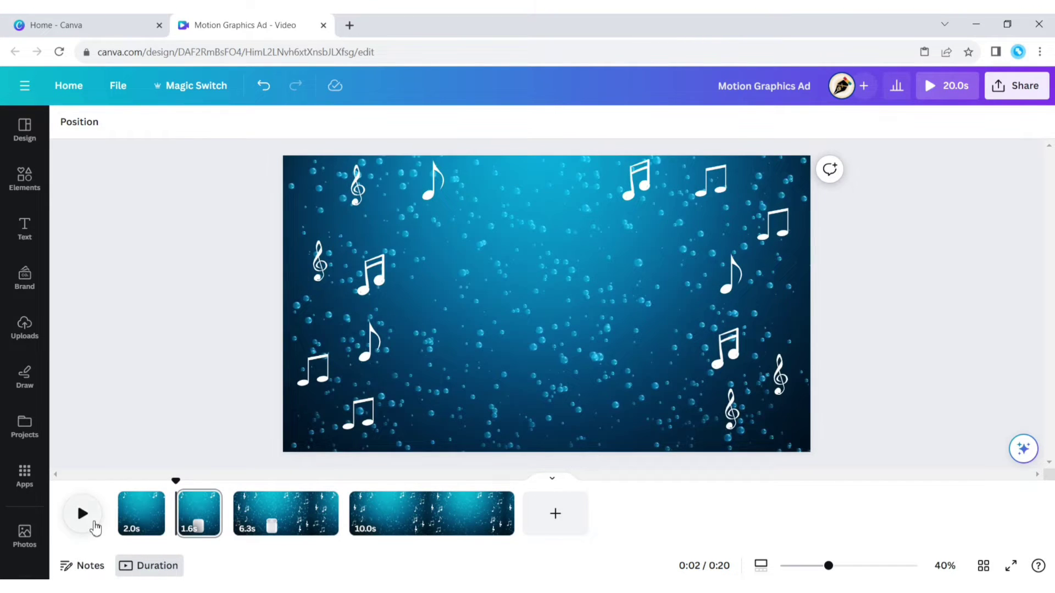
click(93, 526)
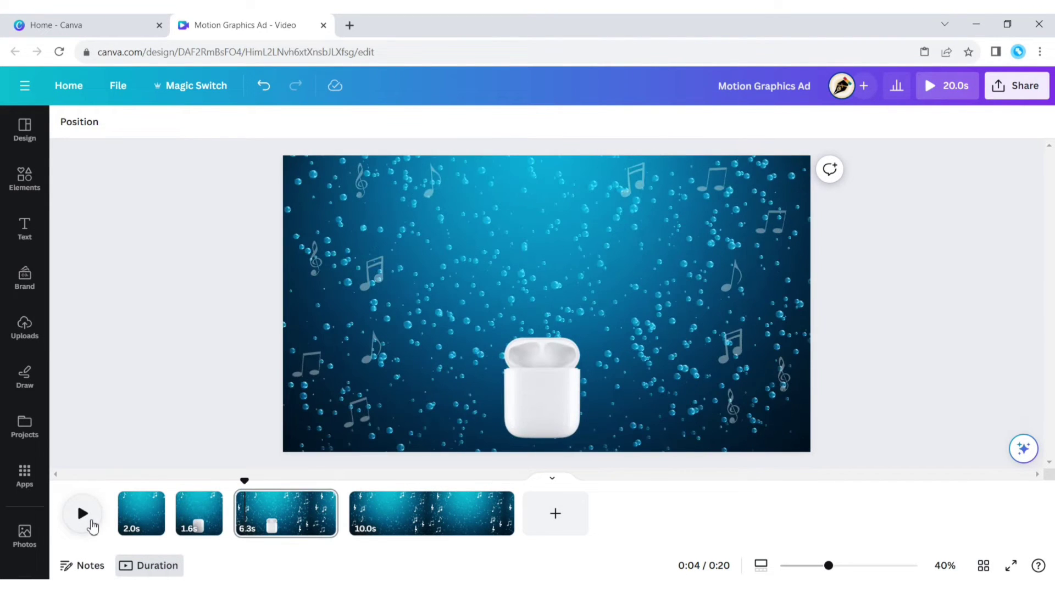
click(253, 528)
click(201, 513)
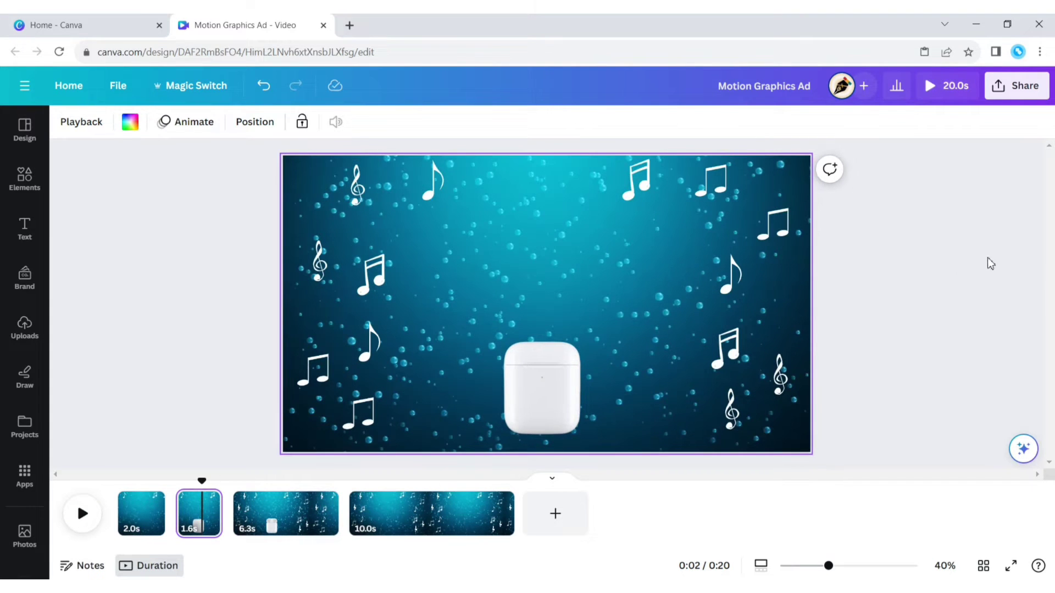
click(354, 391)
click(203, 402)
click(186, 514)
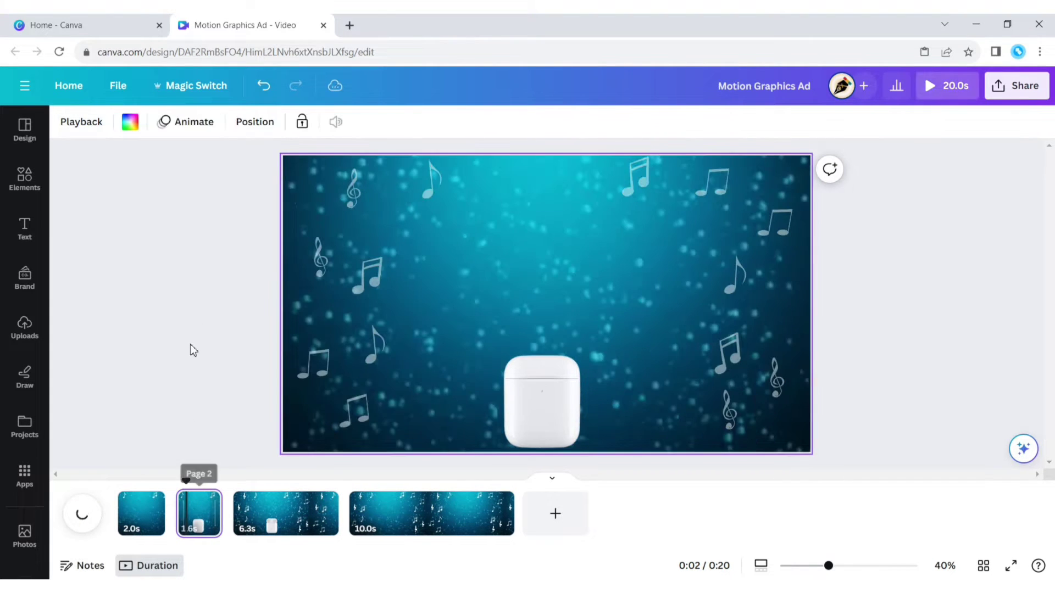
click(192, 308)
click(706, 362)
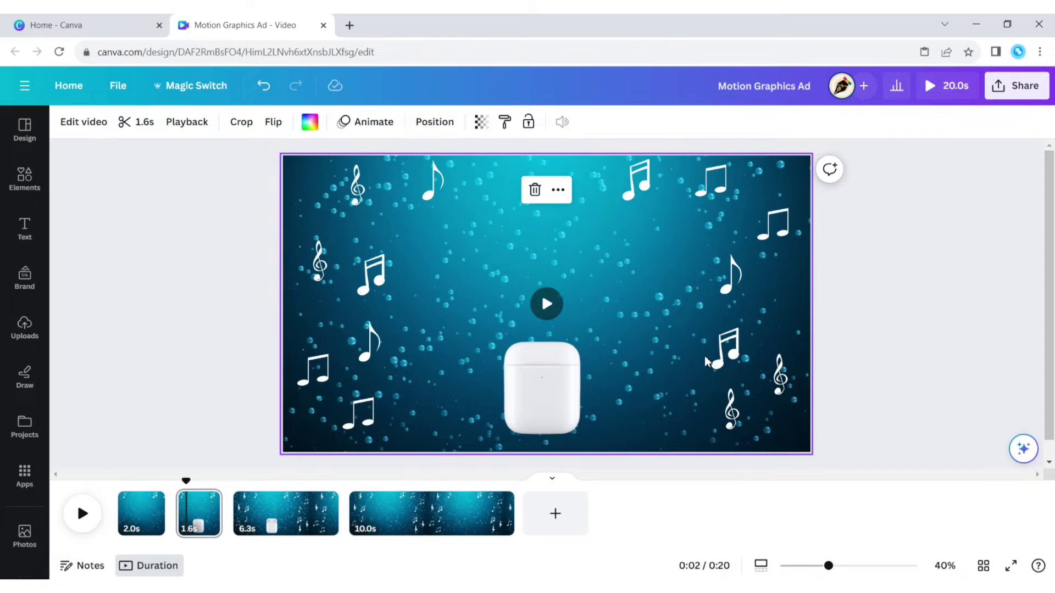
Select the 1.6-second page and search the element graphics for "electric animation"
click(202, 502)
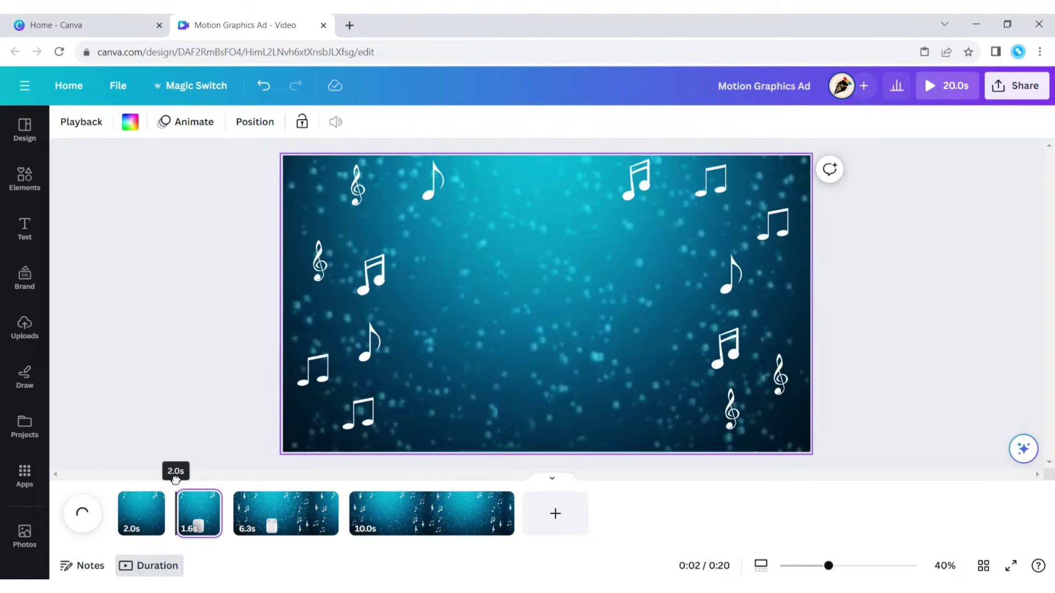
click(25, 179)
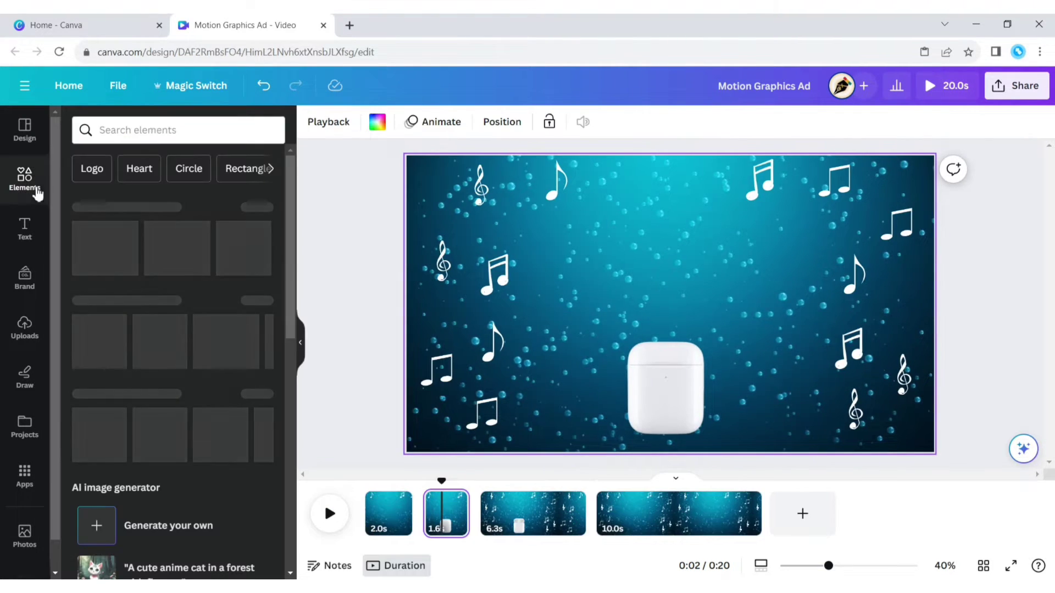
click(154, 130)
text(electric)
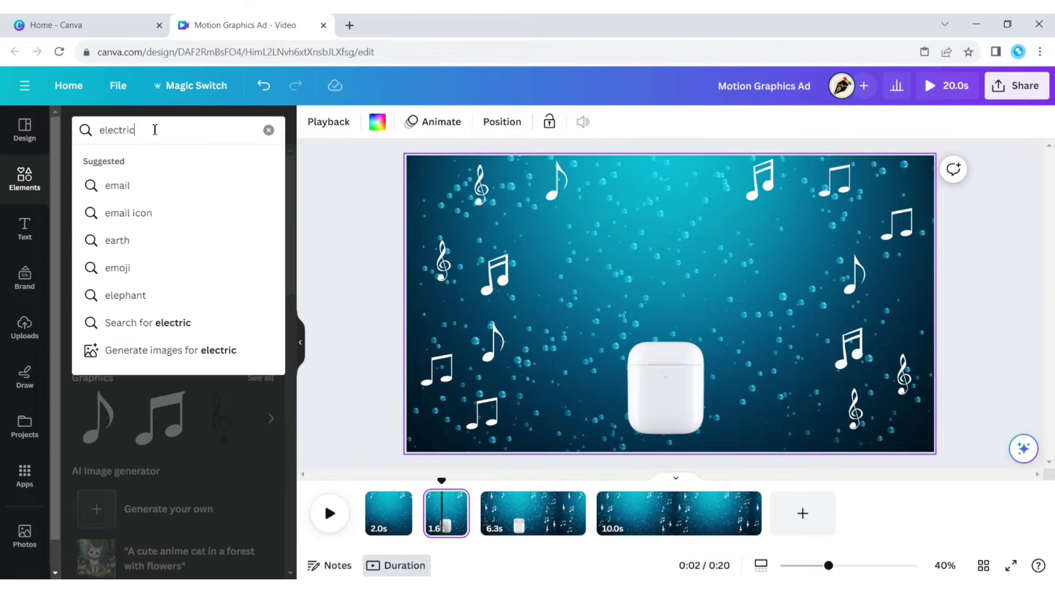
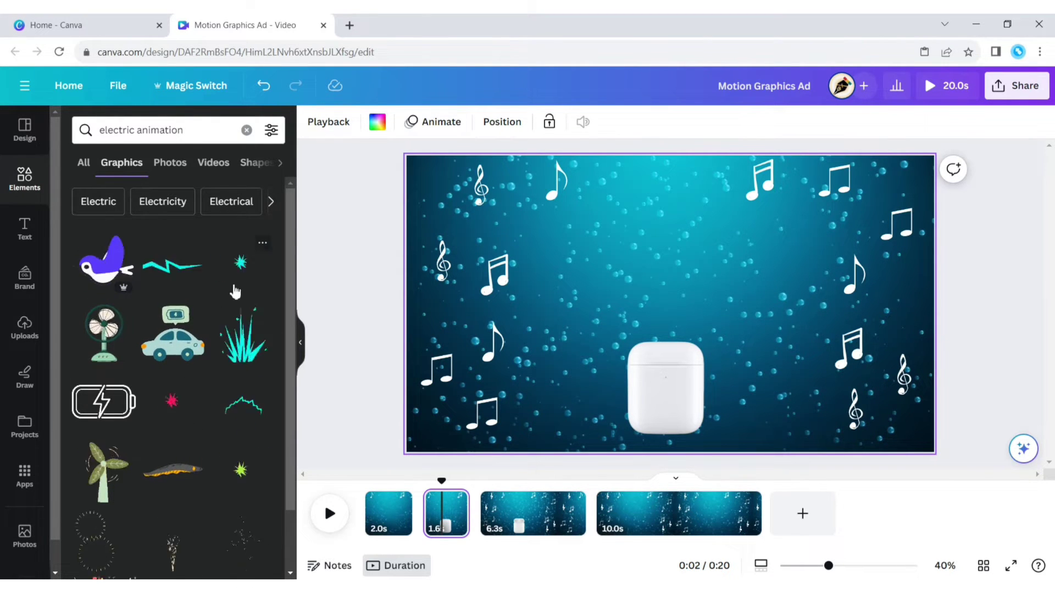
Browse the "electric animation" graphics and add the animated burst of radiating lines to the 1.6-second page
scroll(236, 313, down, 15)
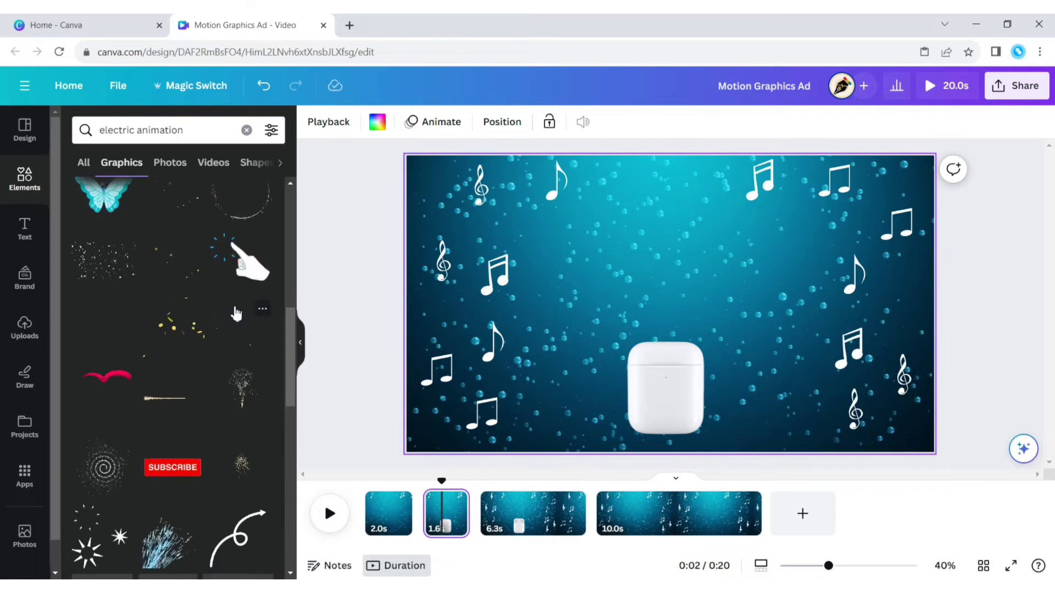
scroll(236, 313, down, 10)
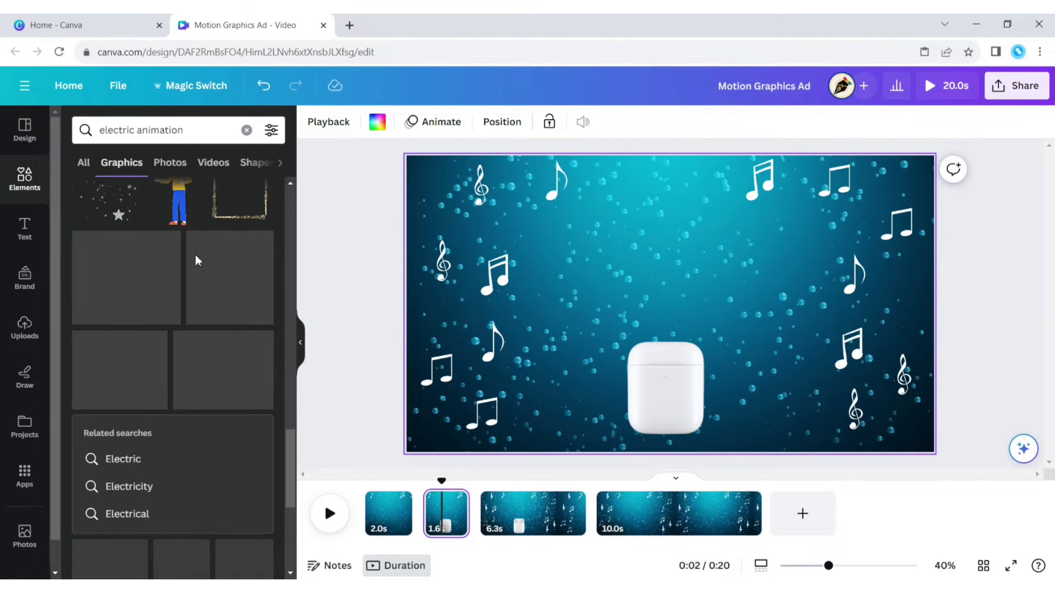
scroll(197, 261, down, 10)
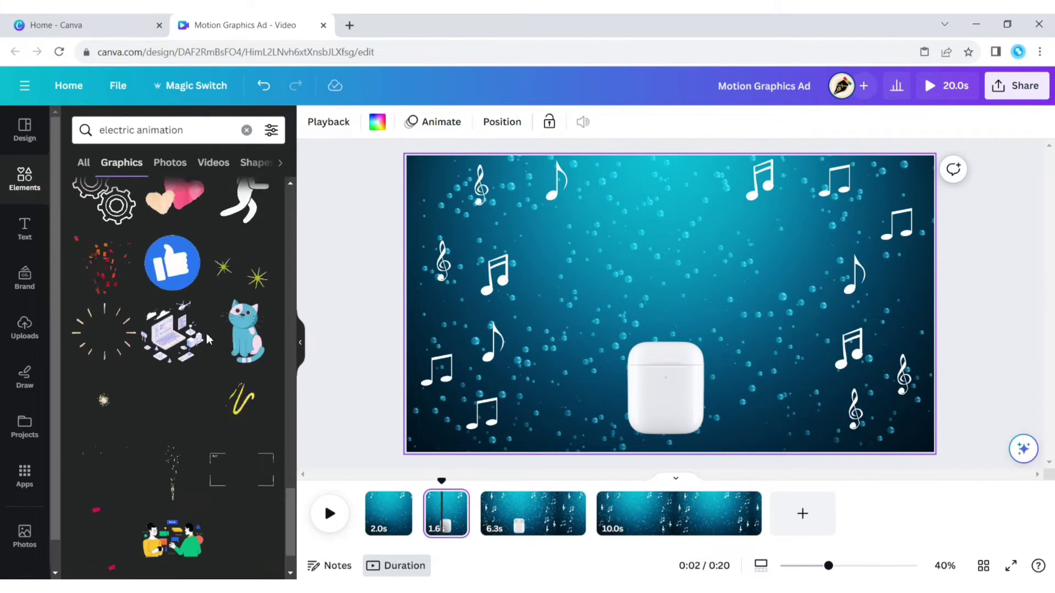
scroll(208, 338, down, 5)
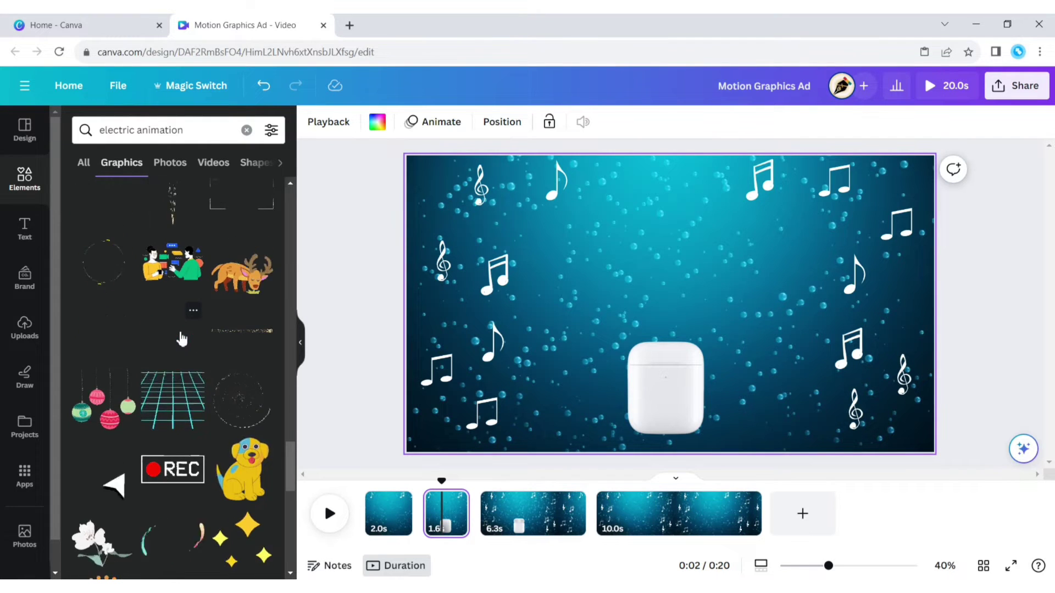
click(172, 335)
click(300, 342)
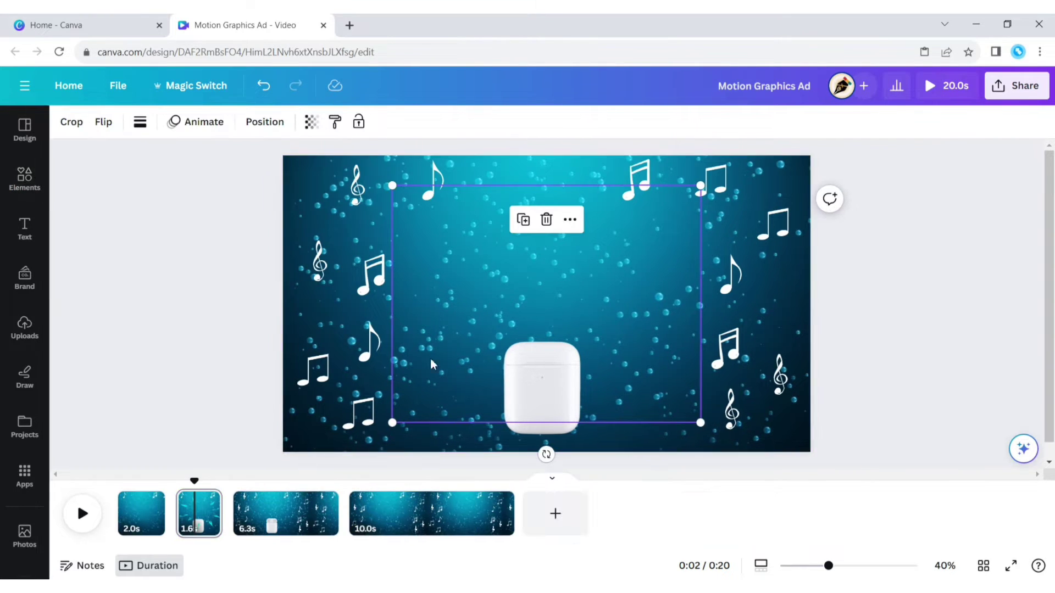
Shrink the burst graphic, place it around the closed case, and play the 1.6-second page to check it
drag(698, 421, 652, 368)
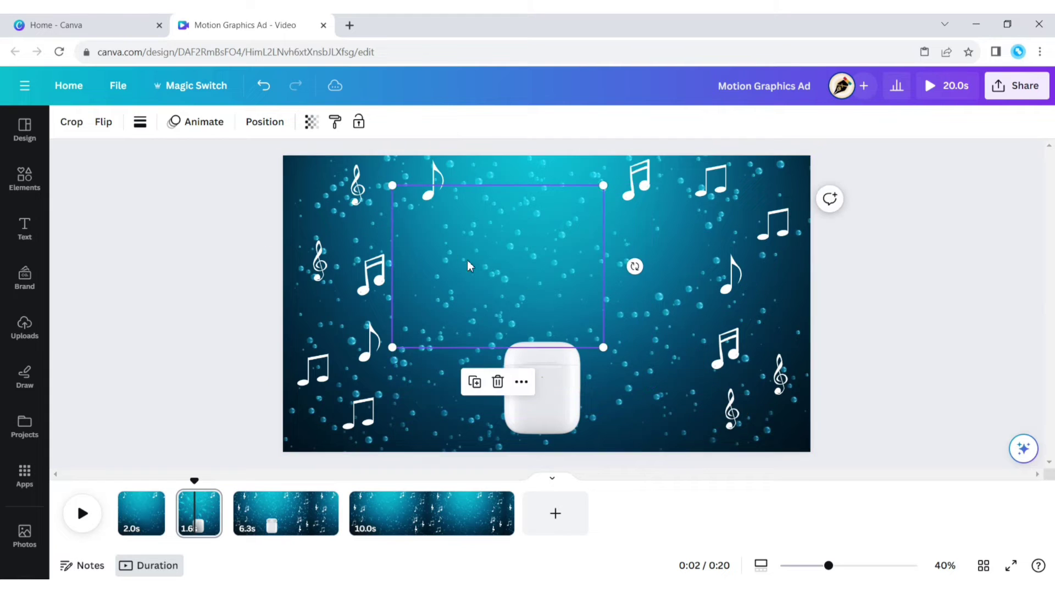
drag(471, 266, 534, 375)
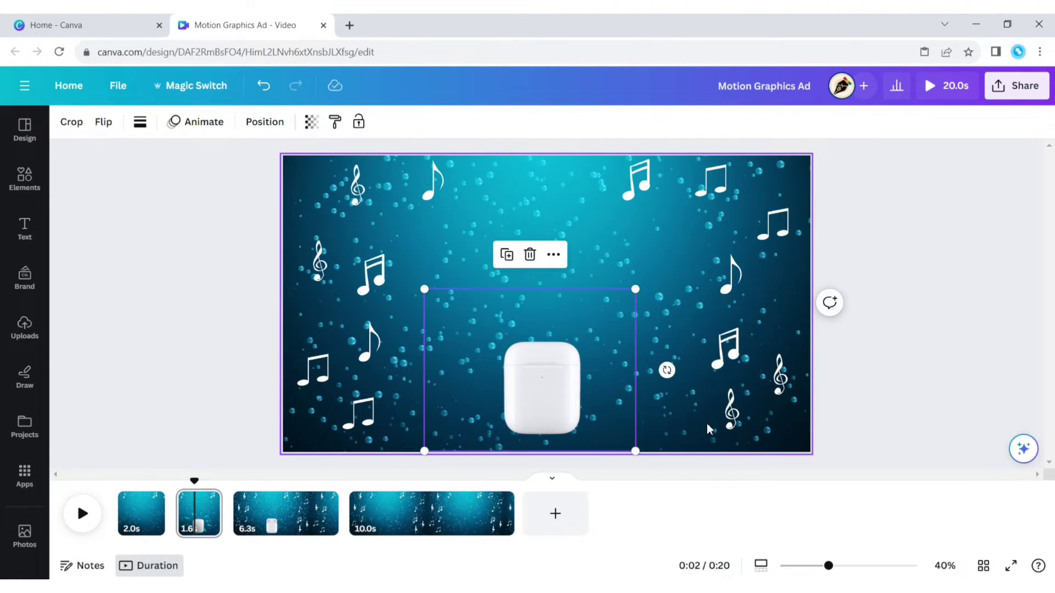
click(902, 284)
drag(195, 481, 176, 481)
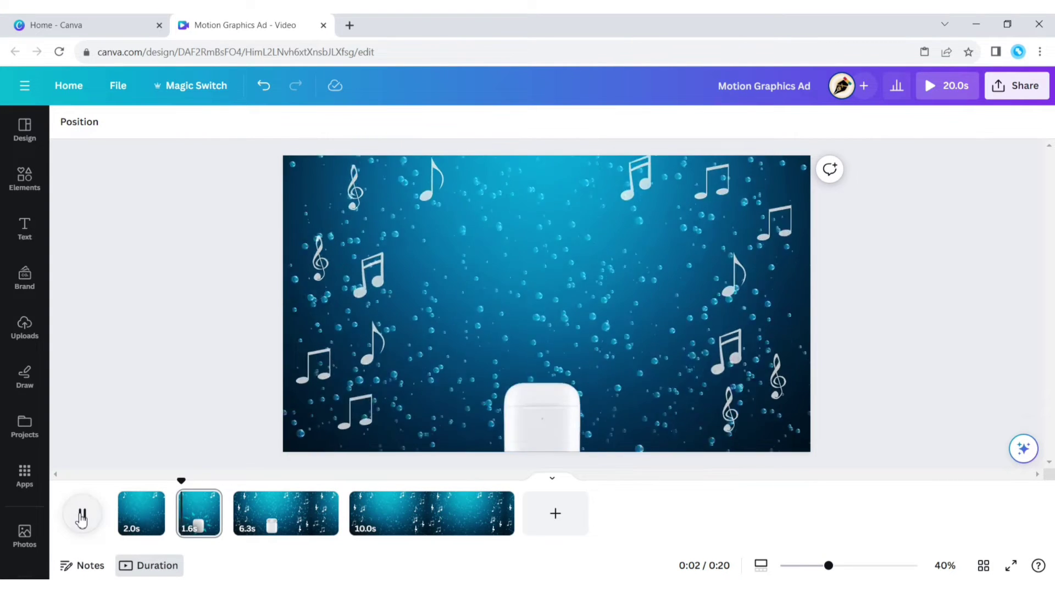
click(80, 516)
Split the 6.3-second page 1.2 seconds in and add the two uploaded earbud images to the 5.0-second part
right_click(255, 514)
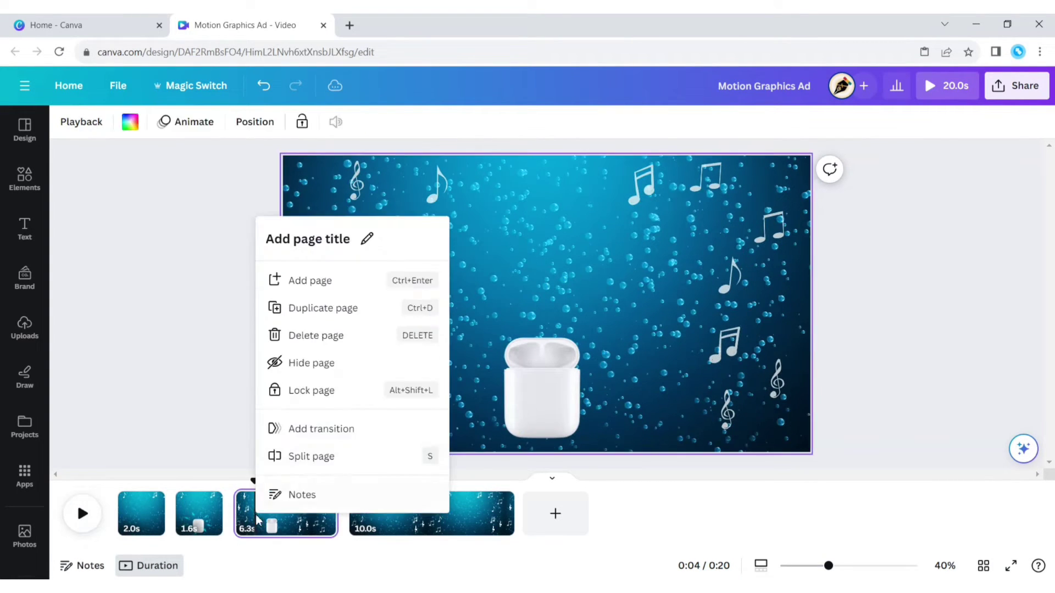
click(299, 457)
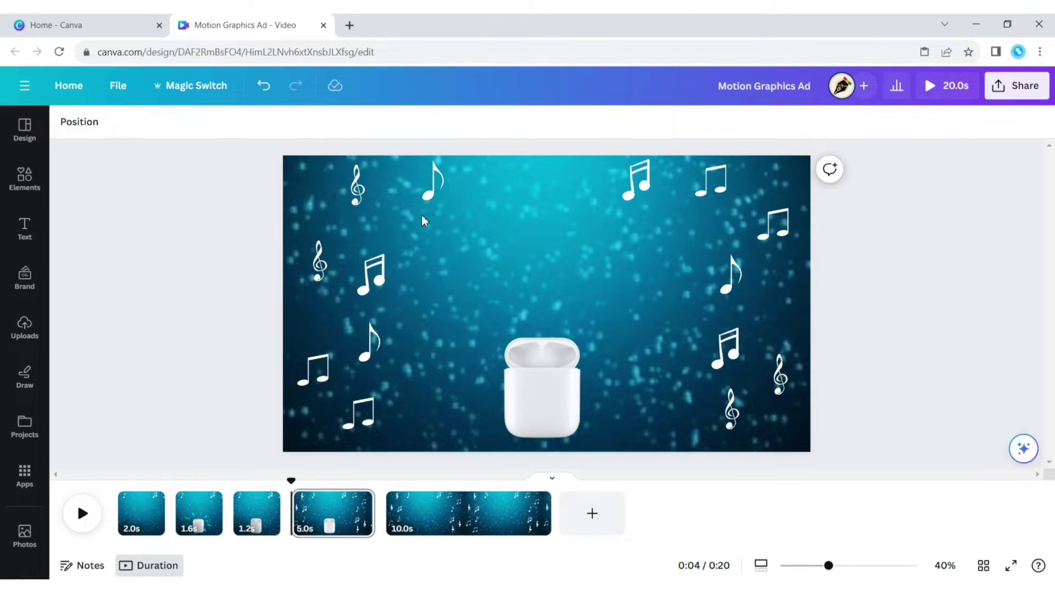
click(24, 332)
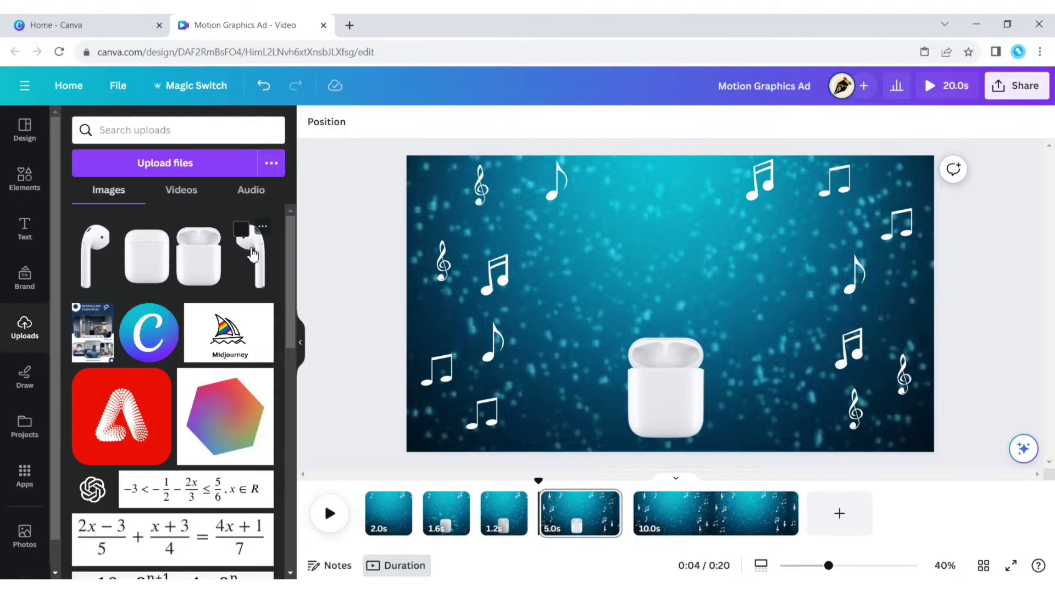
click(253, 254)
click(298, 351)
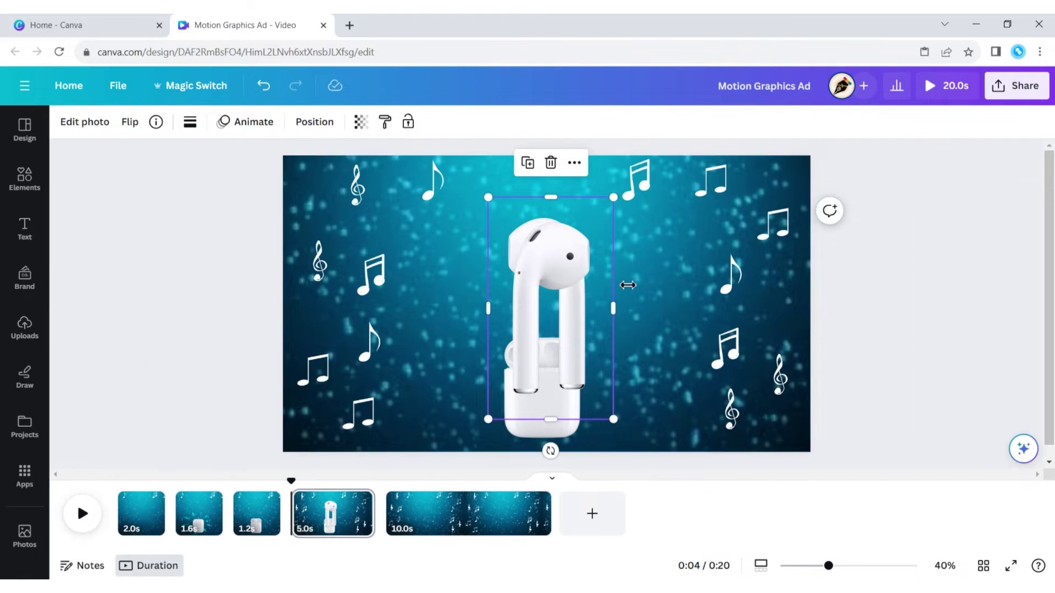
click(628, 286)
Separate the two earbuds and shrink them to a similar size above the open case, the left one about 204 by 362
drag(528, 348, 389, 320)
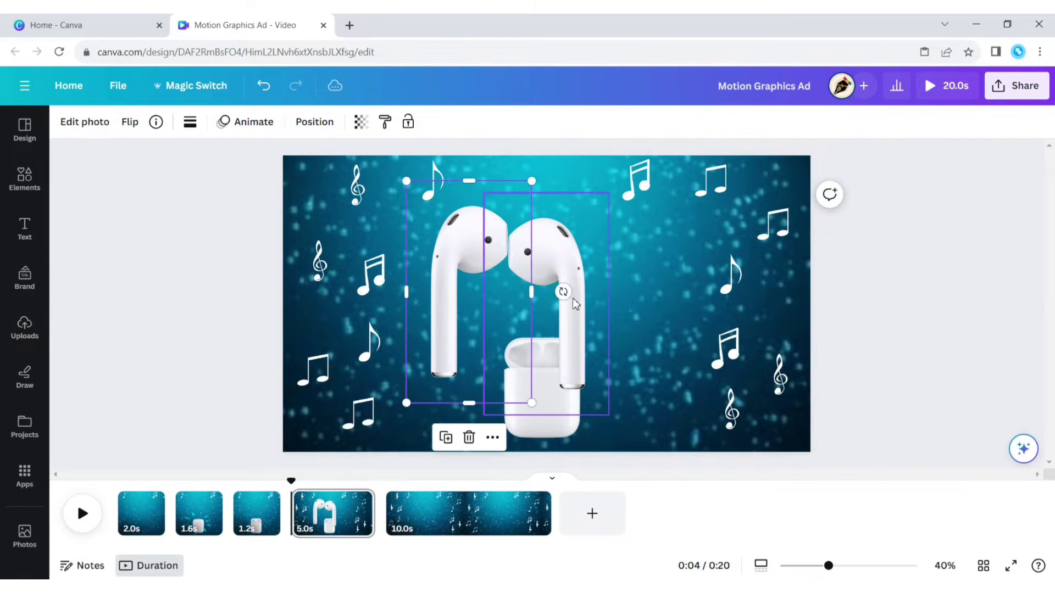
drag(564, 311, 590, 295)
drag(635, 397, 572, 303)
click(409, 406)
drag(408, 404, 474, 272)
drag(497, 233, 494, 281)
drag(563, 263, 580, 275)
click(519, 310)
drag(529, 323, 539, 329)
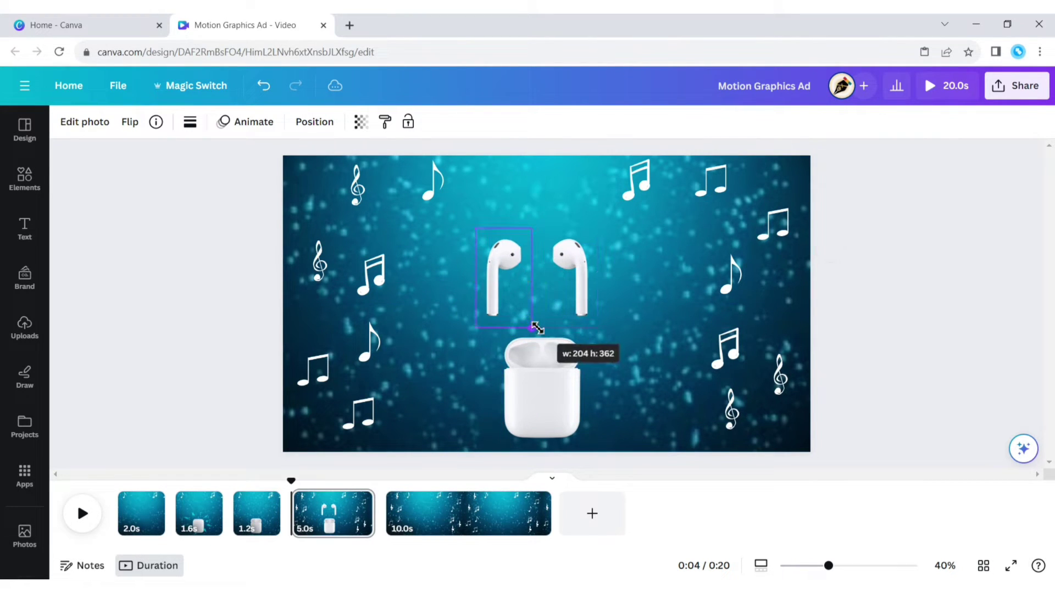
Shrink both earbuds further to fit the case's width and place them side by side over the open case
drag(511, 291, 561, 374)
click(666, 286)
click(578, 269)
drag(581, 429, 569, 413)
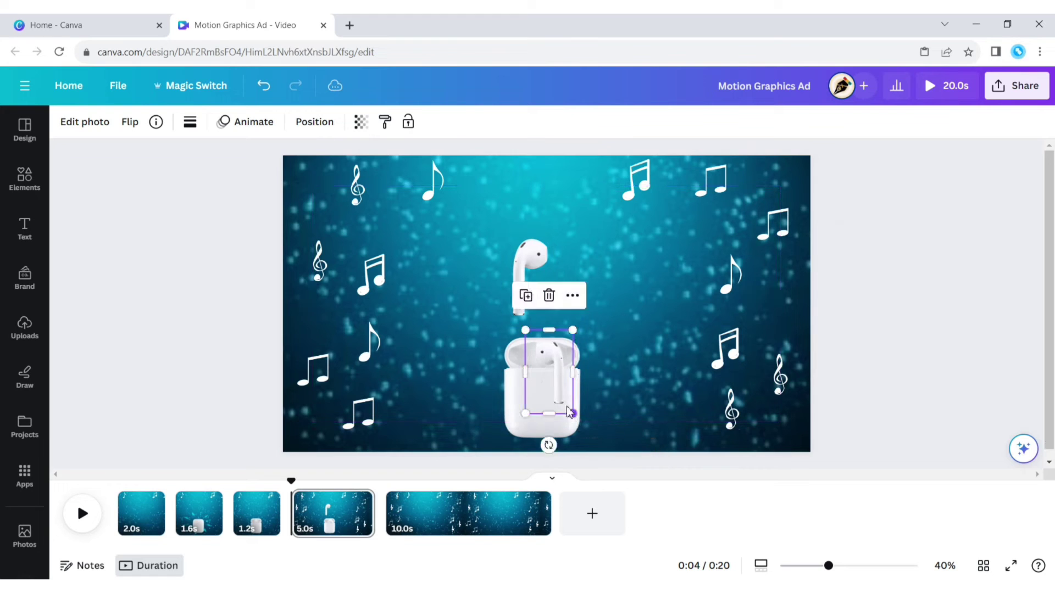
drag(548, 373, 556, 381)
click(530, 271)
drag(530, 272, 526, 377)
drag(547, 427, 544, 424)
drag(529, 390, 547, 427)
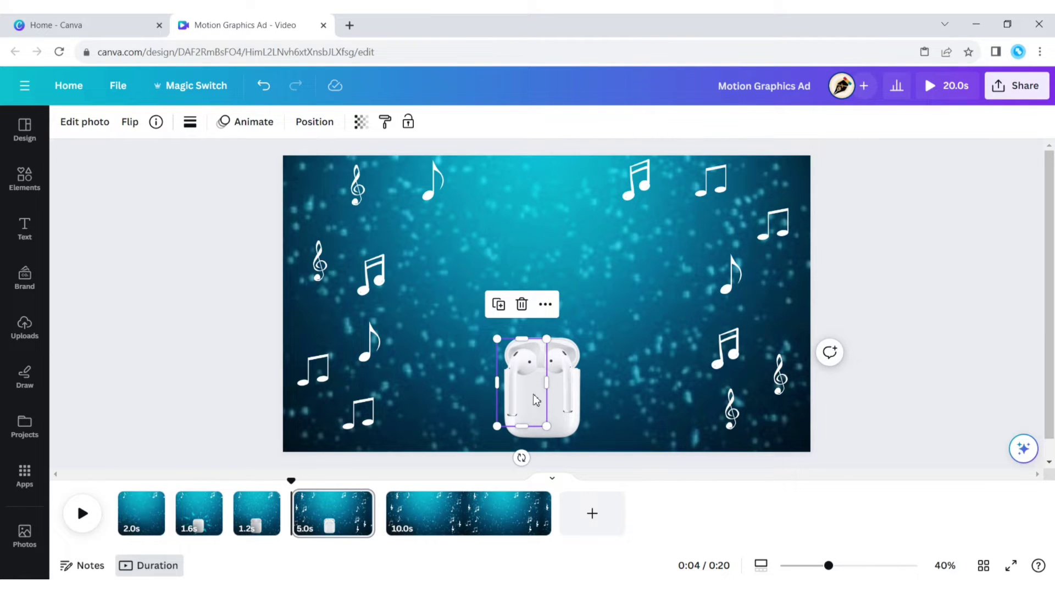
drag(533, 393, 563, 377)
click(629, 300)
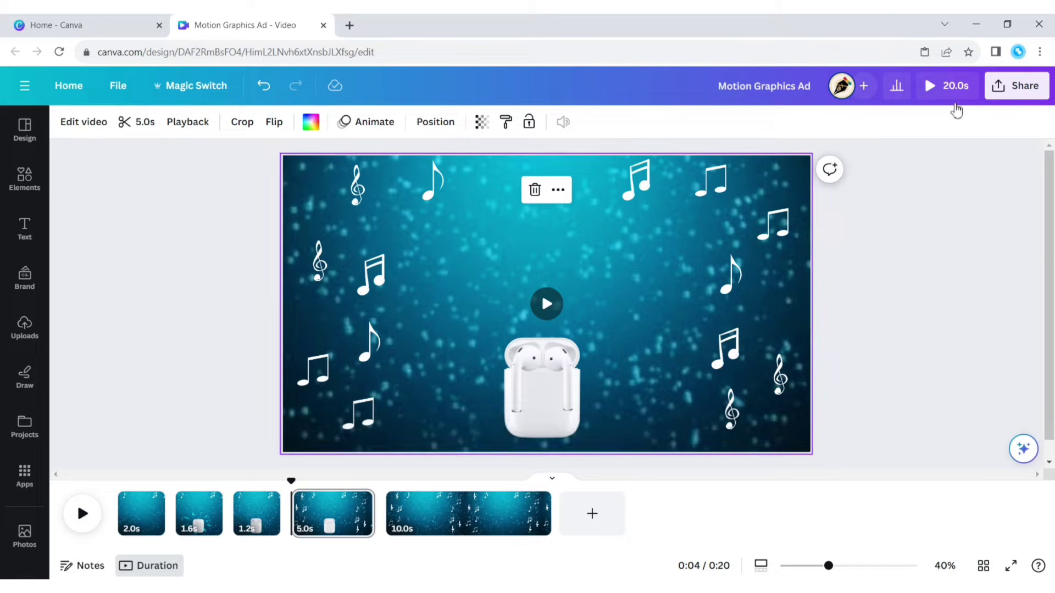
Move both earbuds slightly lower so their heads sit in the case opening at the same height
click(564, 383)
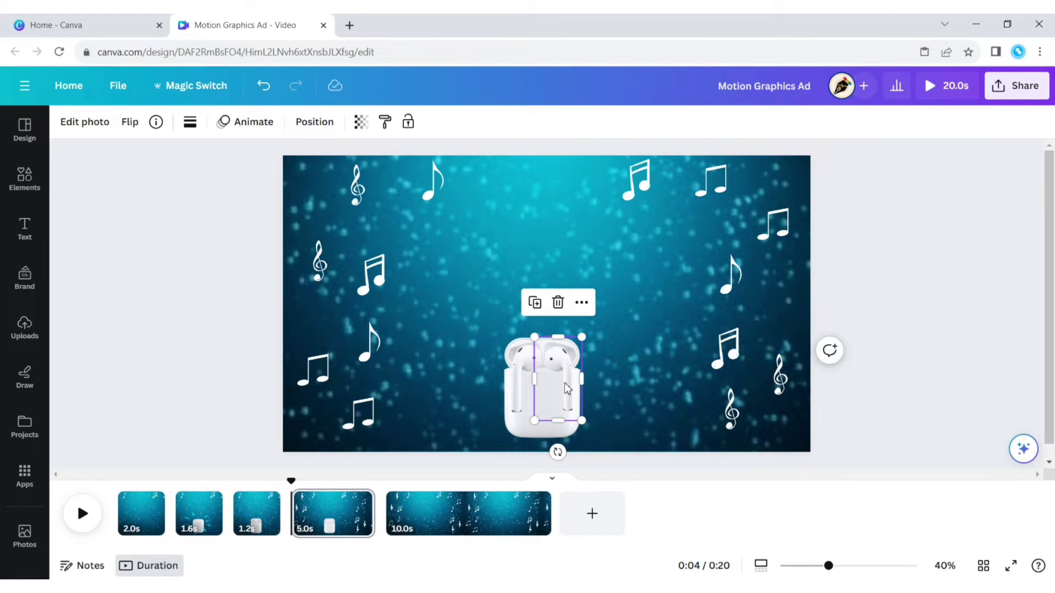
click(573, 385)
click(560, 385)
drag(560, 384, 517, 391)
click(519, 386)
click(644, 322)
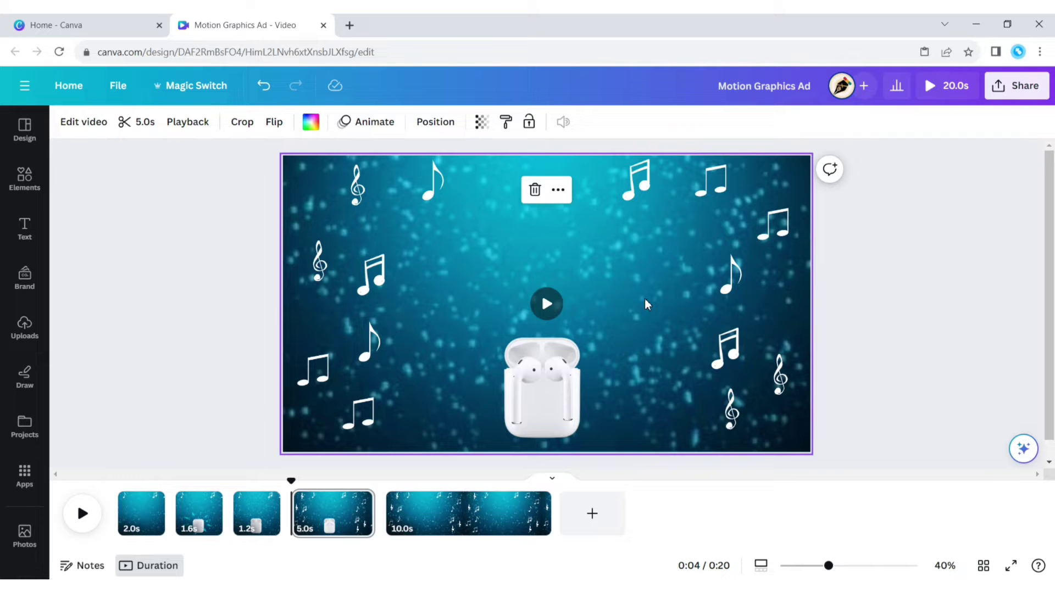
Crop the lower part of both earbuds at the case's rim so only the heads show inside
click(567, 411)
drag(558, 439, 556, 372)
click(515, 407)
drag(525, 438, 519, 375)
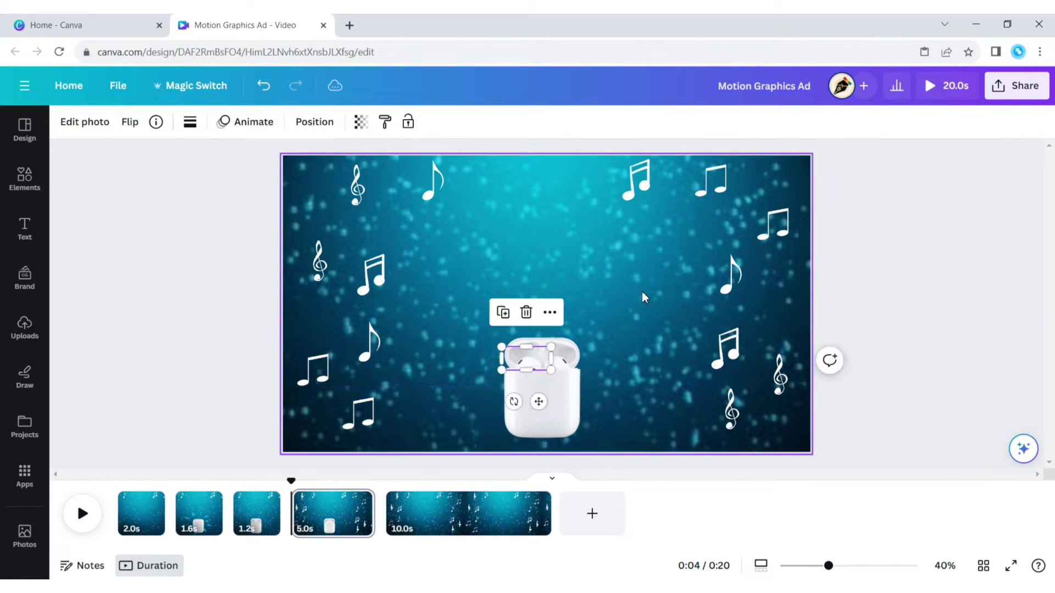
click(642, 291)
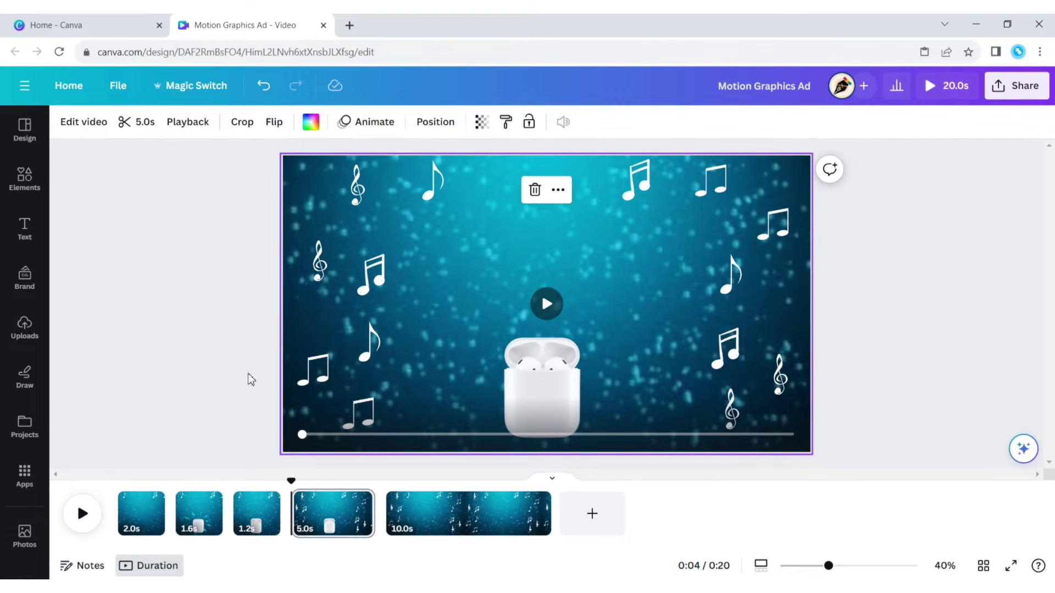
Split the 5.0-second page 0.6 seconds in
drag(289, 486, 296, 486)
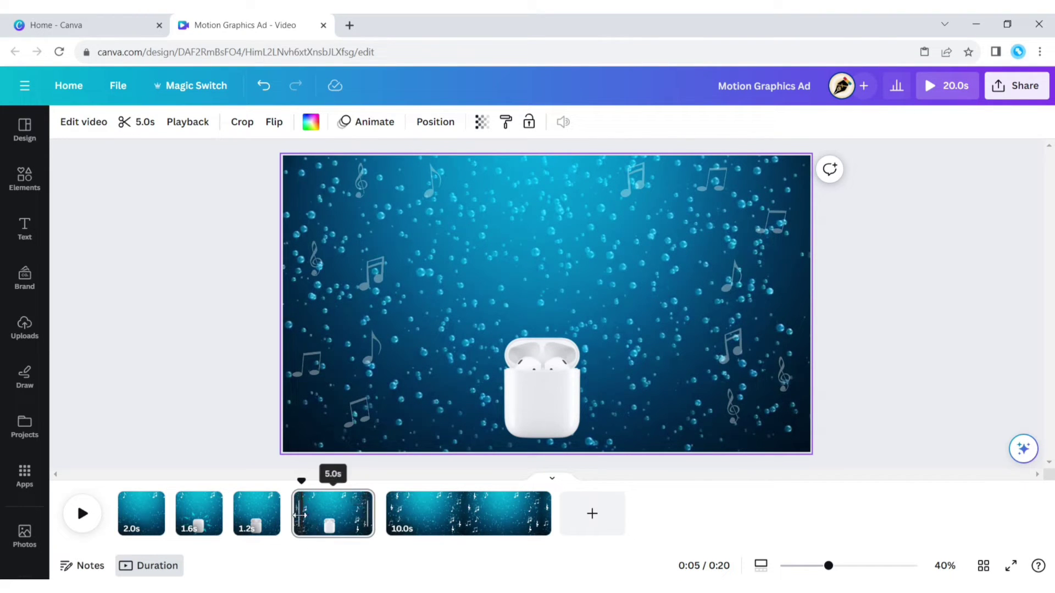
right_click(301, 514)
click(378, 461)
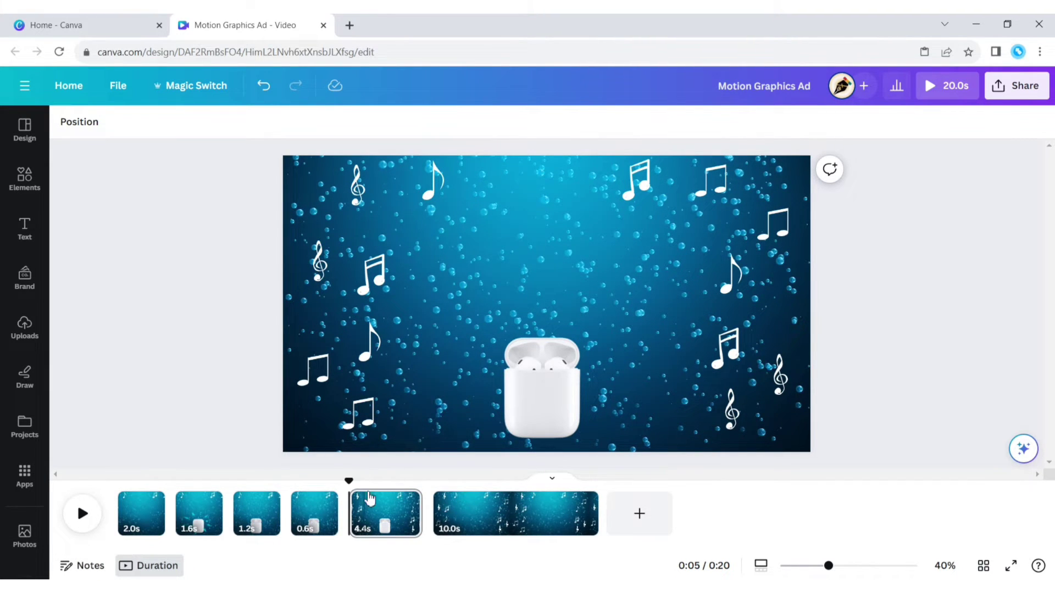
On the 4.4-second page, raise both earbuds slightly out of the case and extend their crops down to the rim
click(563, 367)
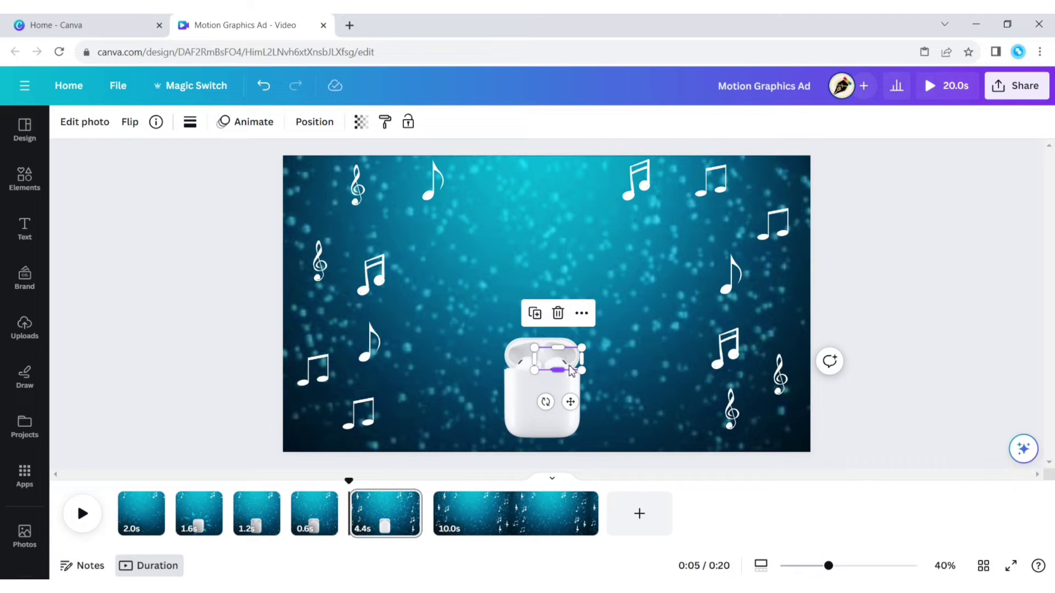
click(659, 256)
click(565, 365)
drag(564, 364, 528, 368)
click(527, 364)
click(647, 290)
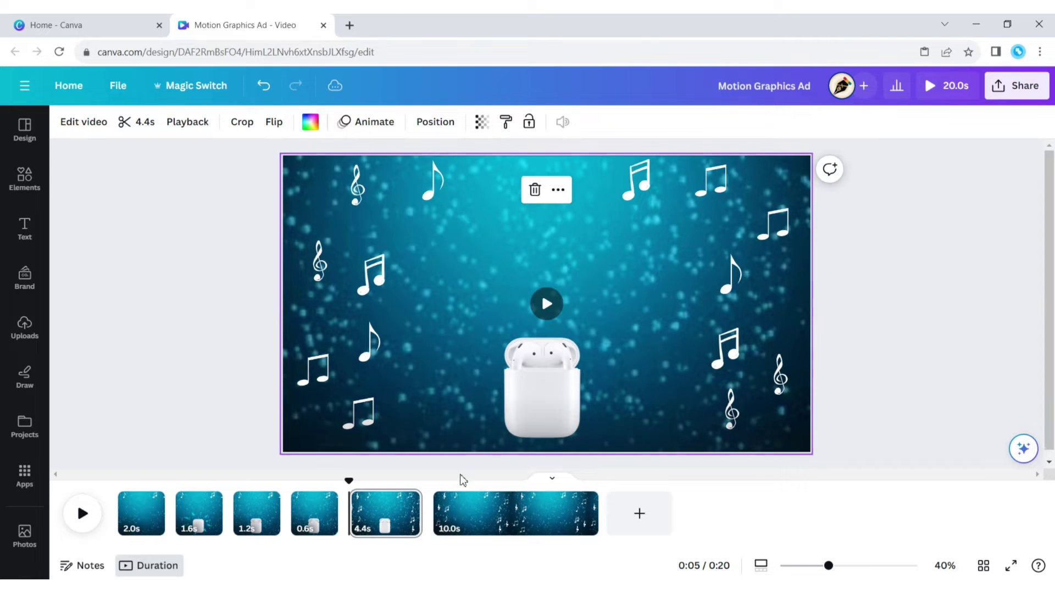
Split the 4.4-second page 0.9 seconds in
drag(348, 480, 363, 486)
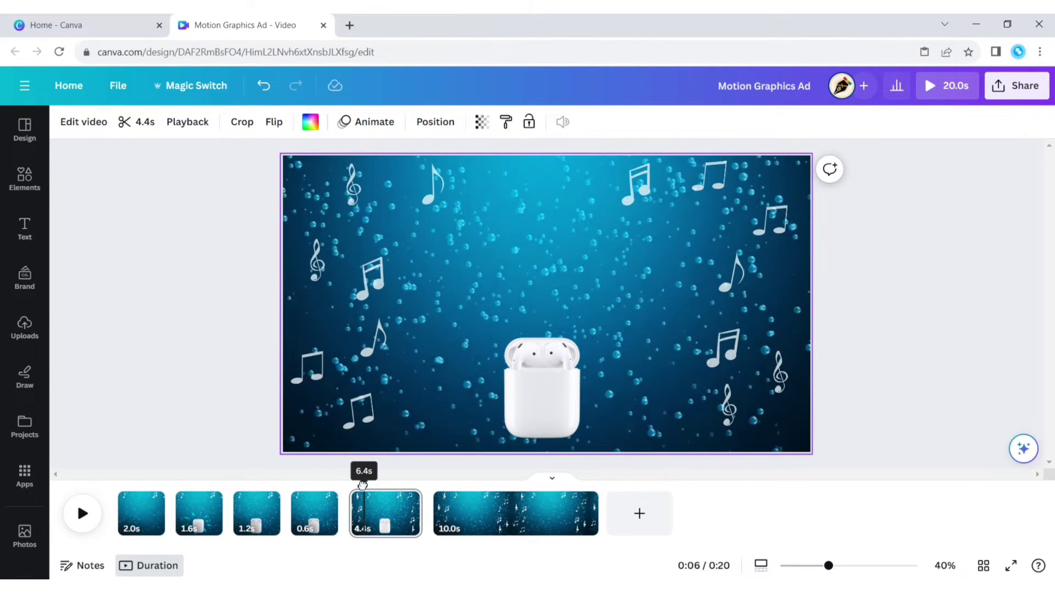
right_click(361, 506)
click(409, 445)
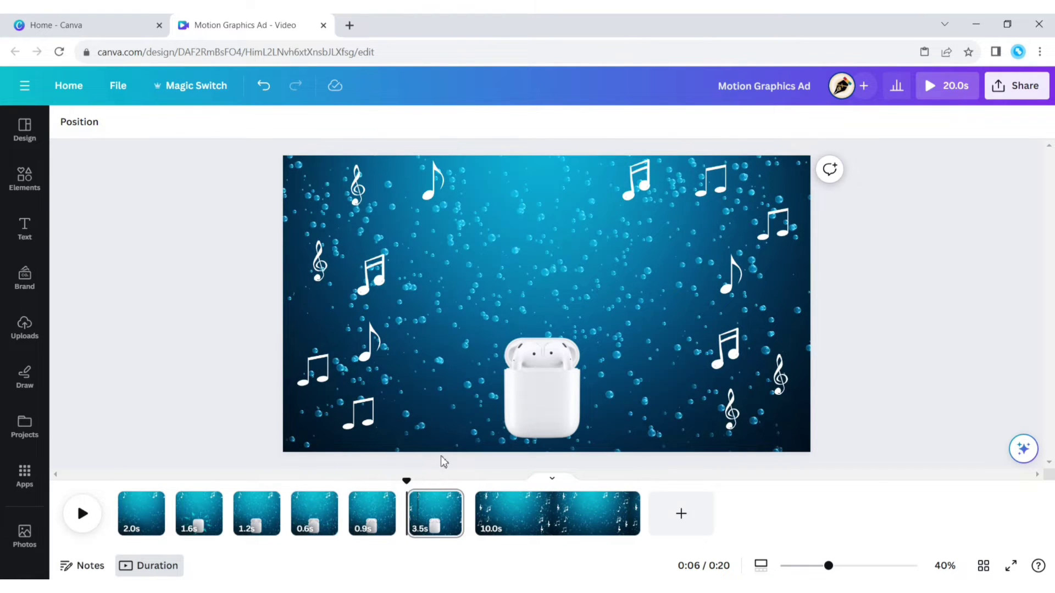
On the 3.5-second page, raise both earbuds evenly above the case opening and reveal more of their stems
click(545, 400)
click(650, 313)
click(564, 363)
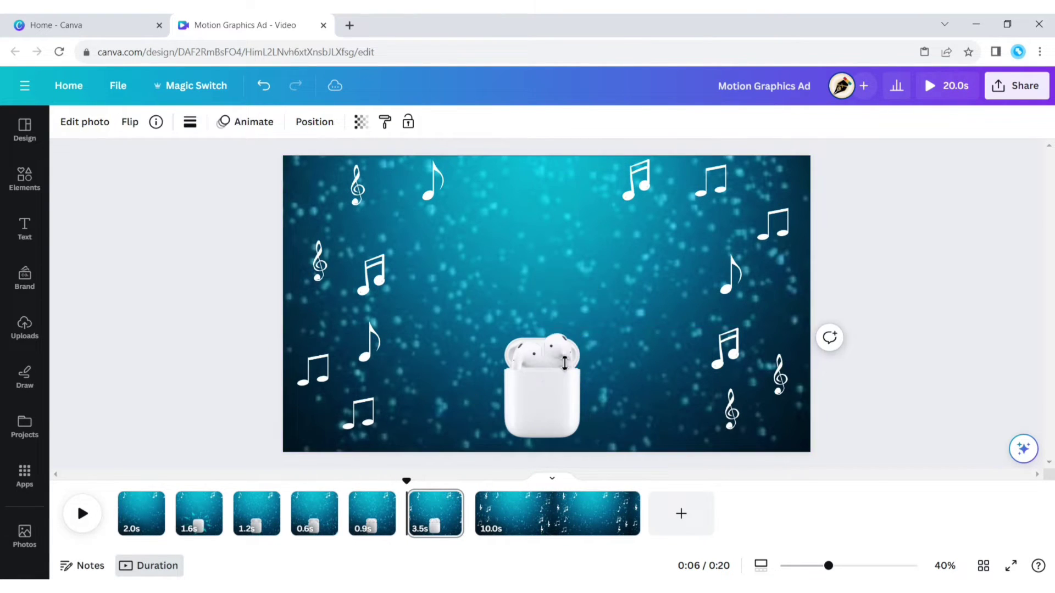
key(shift+Up)
key(shift+Up)
key(shift+Up)
key(shift+Up)
key(shift+Up)
key(shift+Up)
drag(559, 343, 530, 370)
click(519, 360)
key(shift+Up)
key(shift+Up)
key(shift+Up)
key(shift+Up)
key(shift+Up)
key(shift+Up)
key(shift+Up)
key(shift+Up)
key(shift+Up)
key(shift+Up)
click(637, 294)
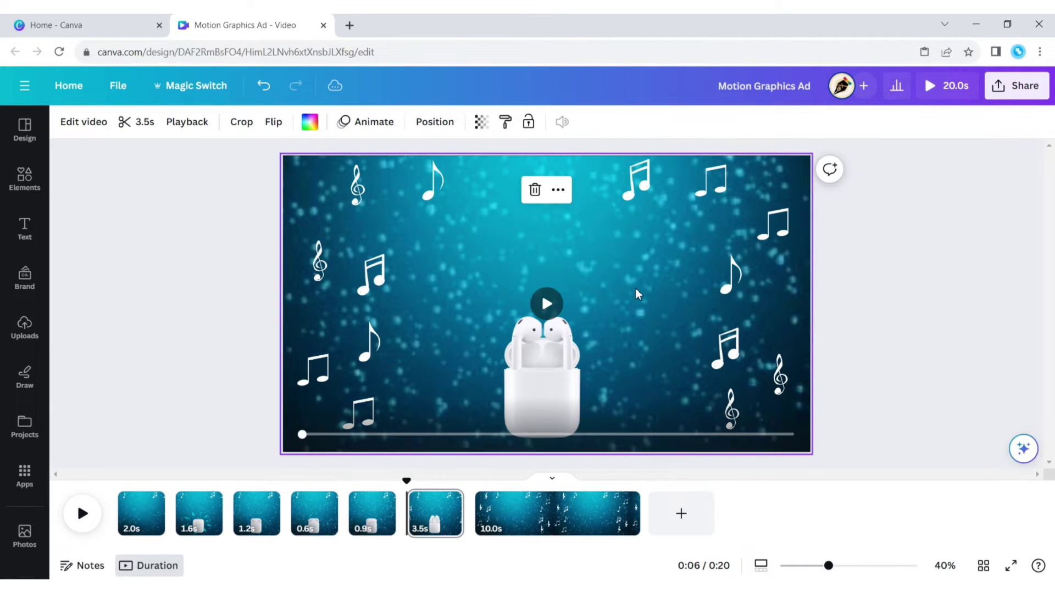
Split the 3.5-second page 0.9 seconds in
drag(406, 481, 427, 482)
right_click(424, 505)
click(470, 445)
On the 2.5-second page, raise both earbuds until their stem ends sit just inside the case opening
click(566, 336)
key(shift+Up)
key(shift+Up)
key(shift+Up)
key(shift+Up)
key(shift+Up)
key(shift+Up)
key(shift+Up)
key(shift+Up)
key(shift+Up)
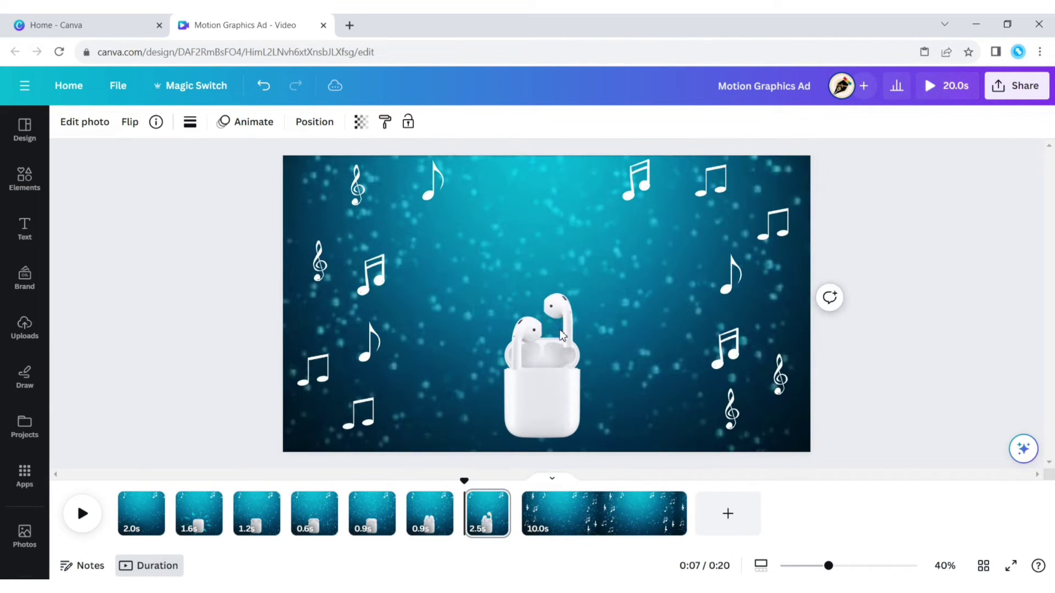
Split the 2.5-second page 0.7 seconds in and raise both earbuds clear of the case on the 1.8-second part
click(475, 485)
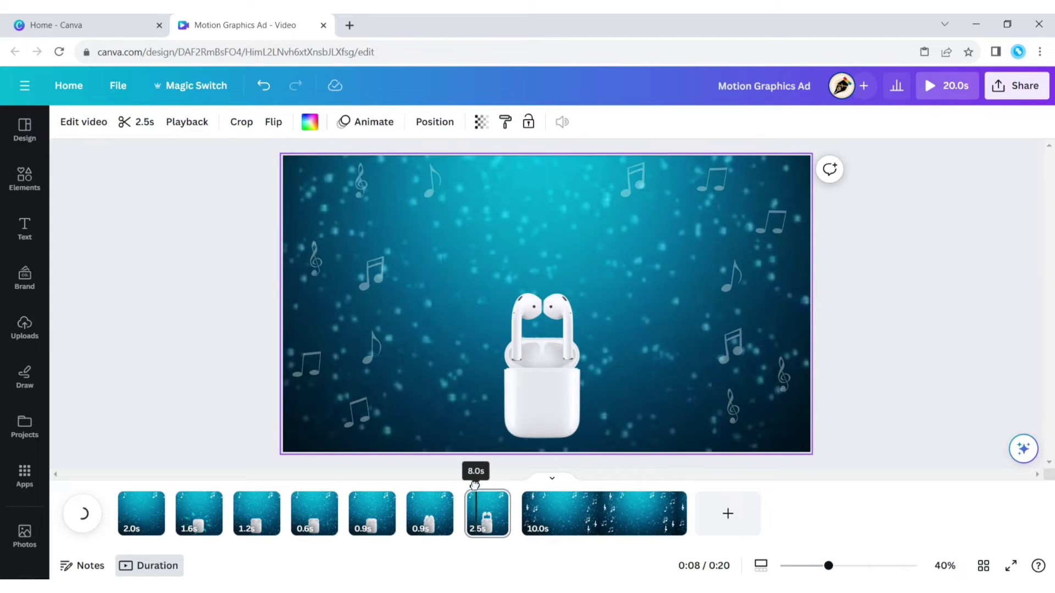
key(s)
click(555, 398)
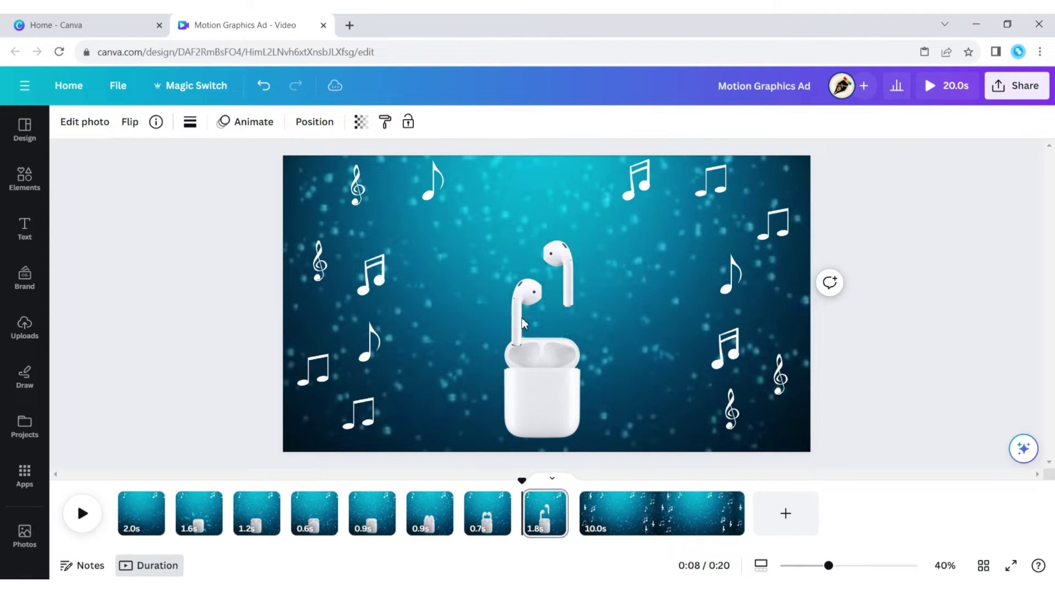
drag(521, 319, 523, 289)
Split the 1.8-second page 0.5 seconds in and raise both earbuds higher above the case on the second part
click(534, 483)
key(s)
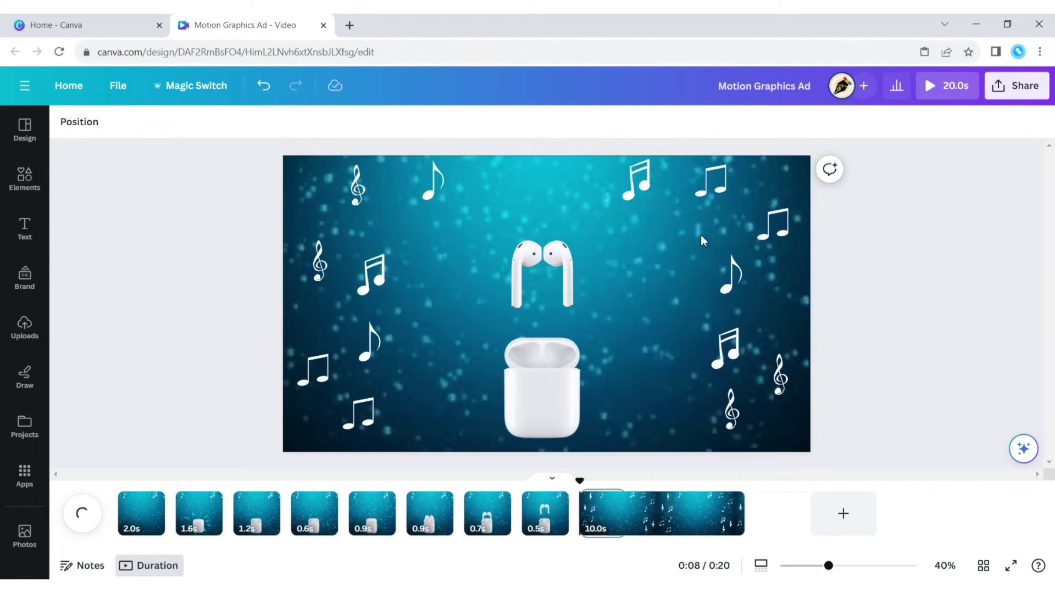
click(567, 278)
drag(568, 273, 569, 242)
drag(515, 274, 514, 242)
click(519, 312)
Split page 9, with the earbuds high above the case, 0.5 seconds in
drag(580, 481, 596, 482)
right_click(598, 506)
click(670, 454)
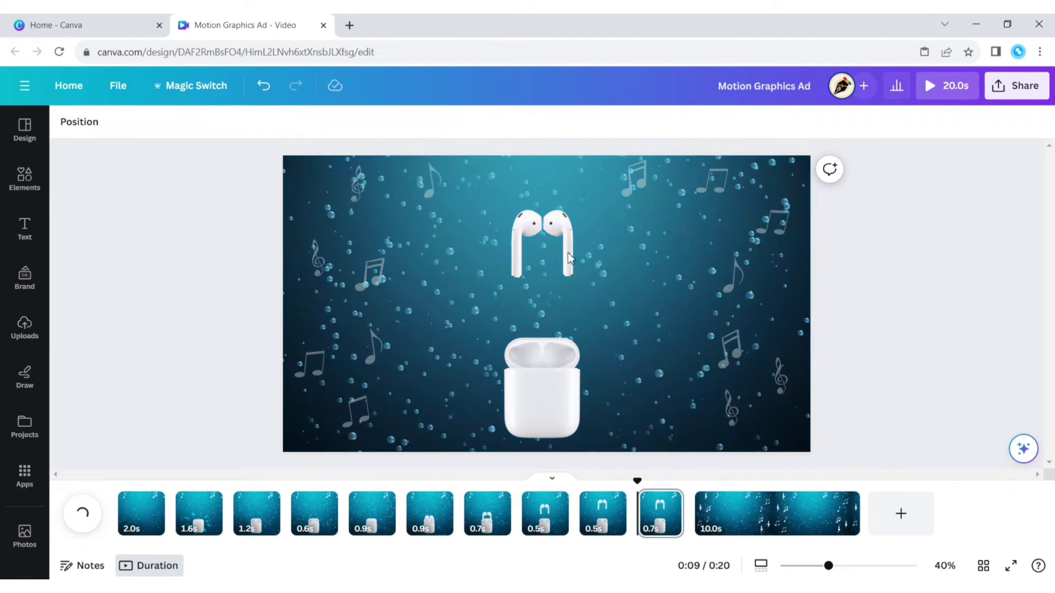
On the 0.7-second page 10, flip the right earbud horizontally
click(566, 259)
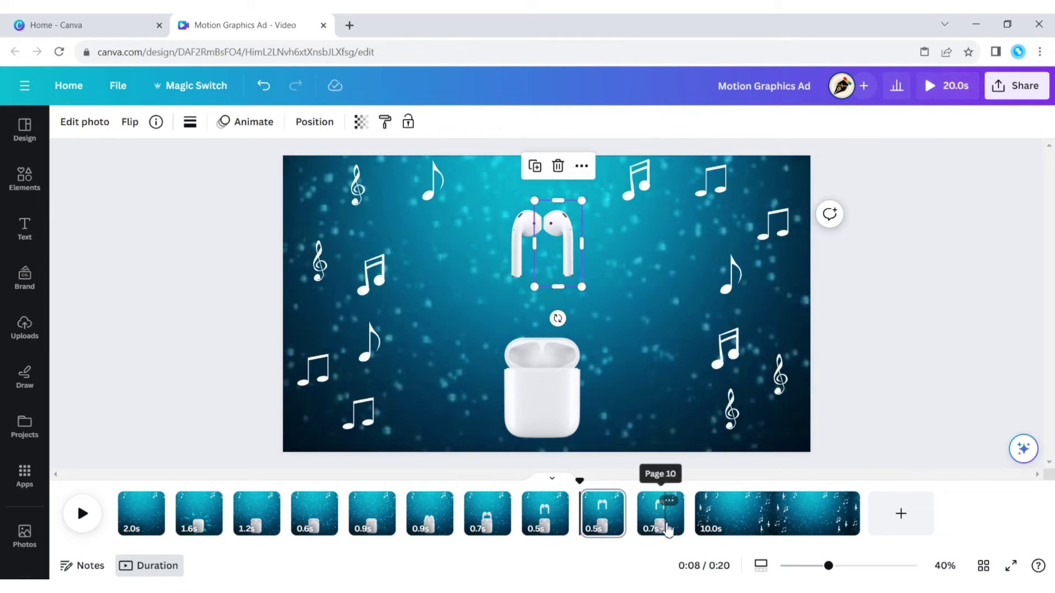
click(602, 514)
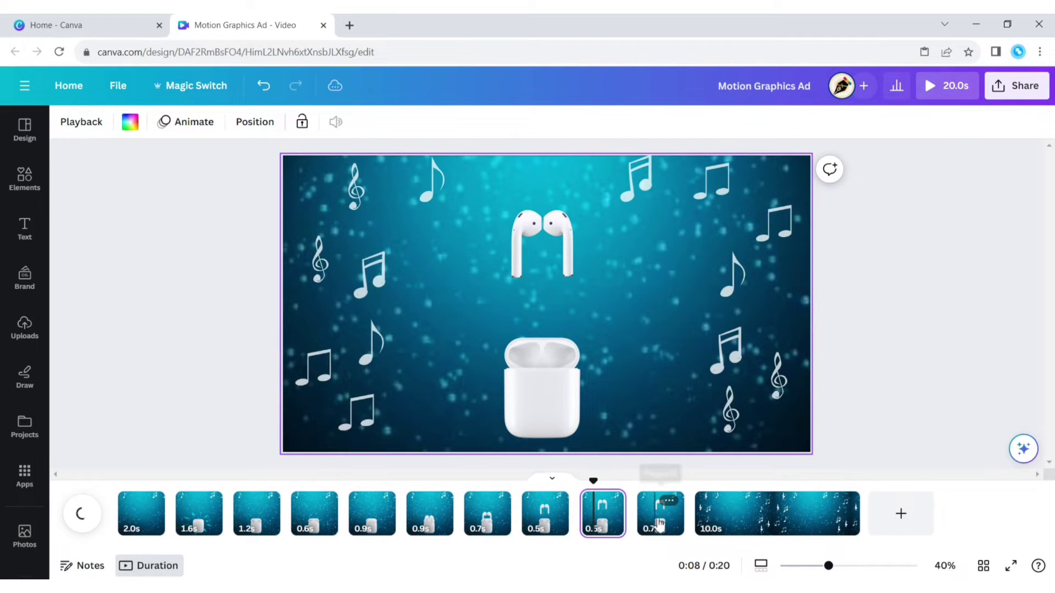
click(659, 513)
click(569, 250)
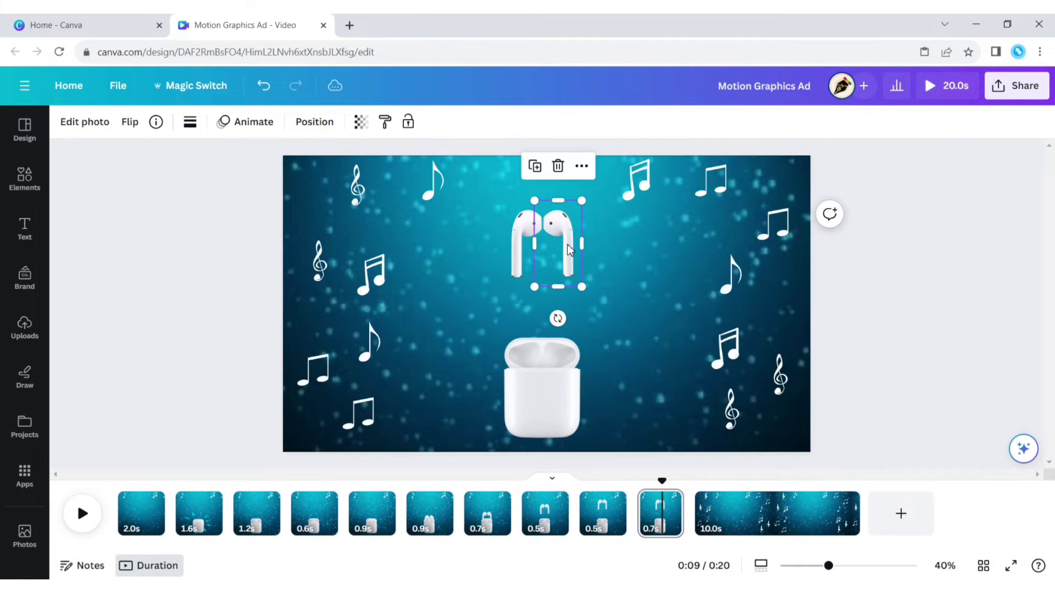
click(134, 132)
click(171, 159)
click(644, 230)
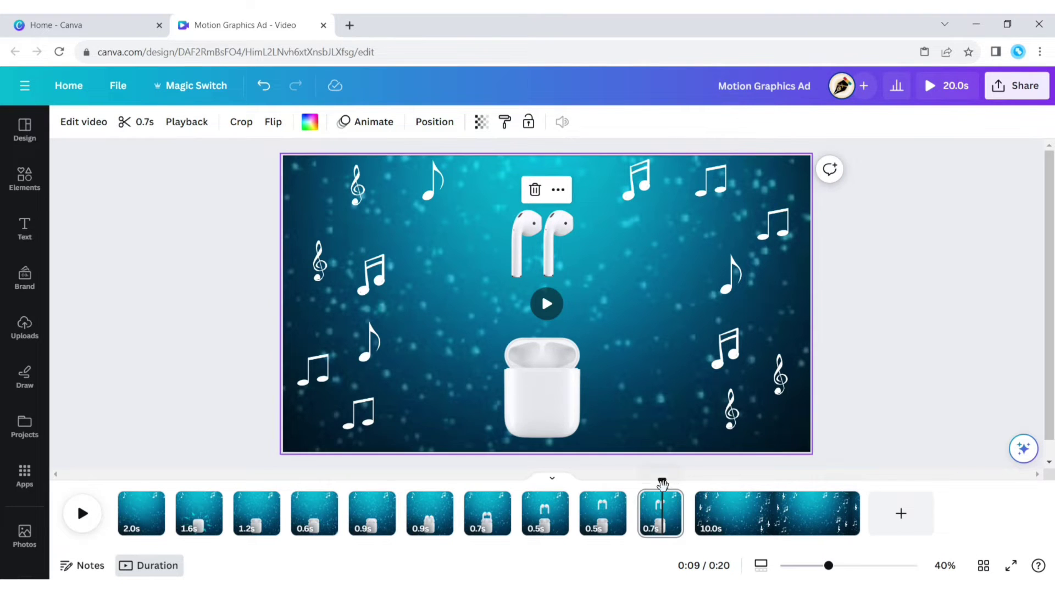
Split the 0.7-second page at the 9.6-second mark and flip the left earbud horizontally on the second part
drag(664, 484, 663, 485)
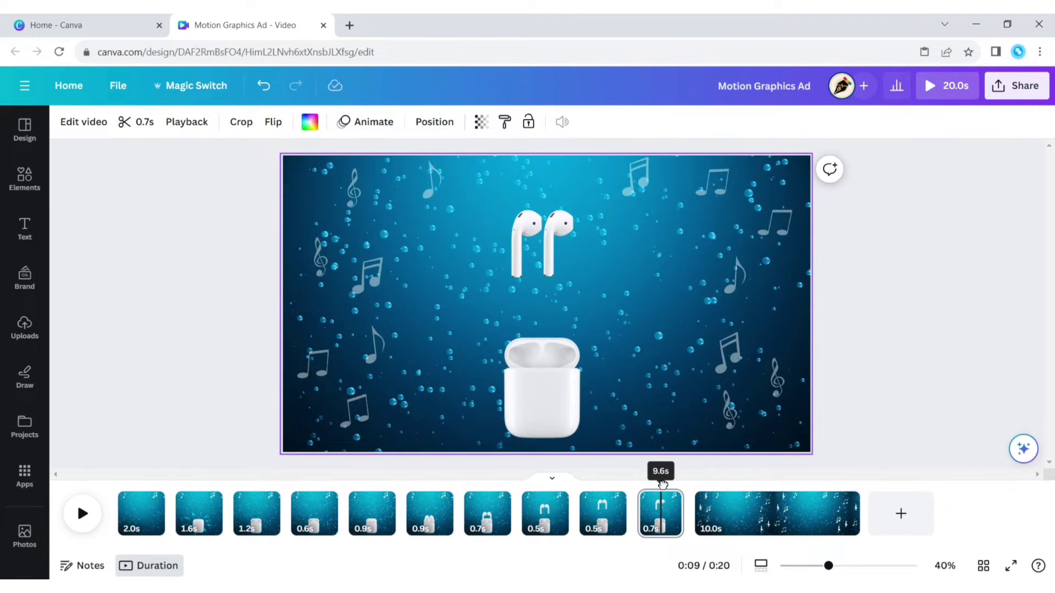
click(669, 500)
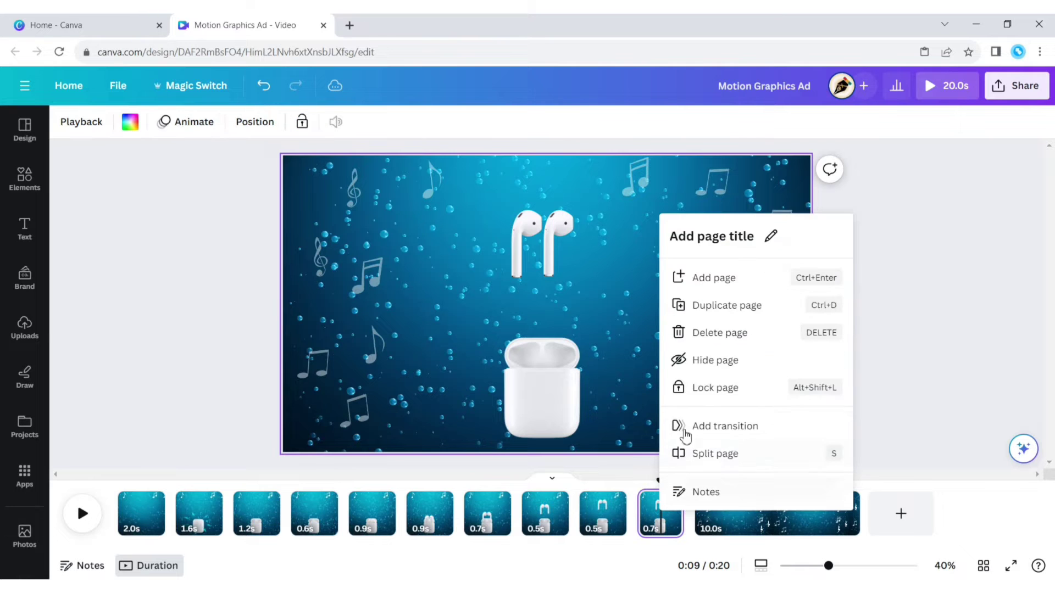
click(687, 452)
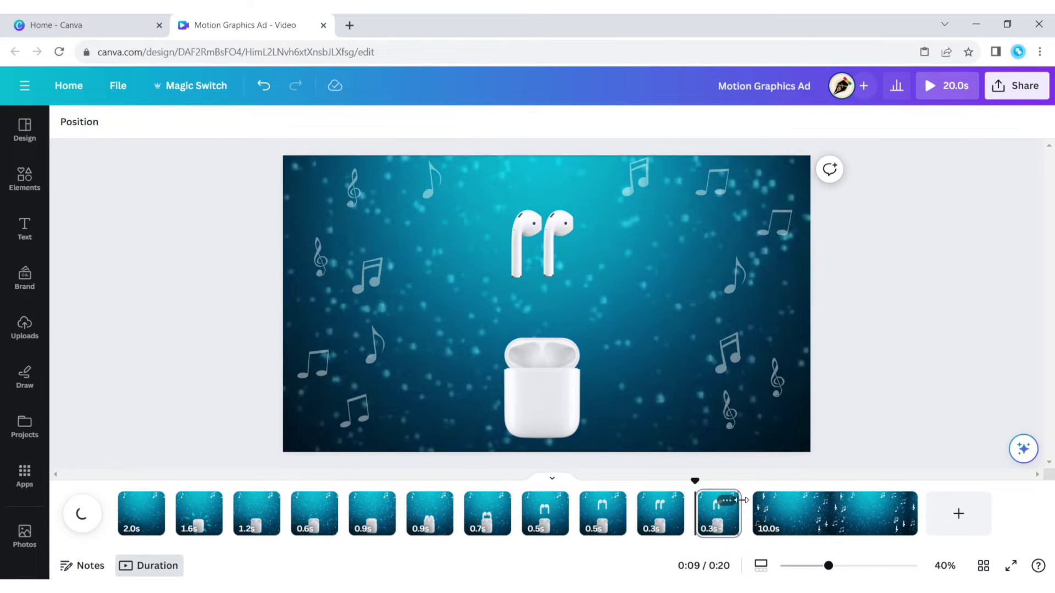
click(516, 246)
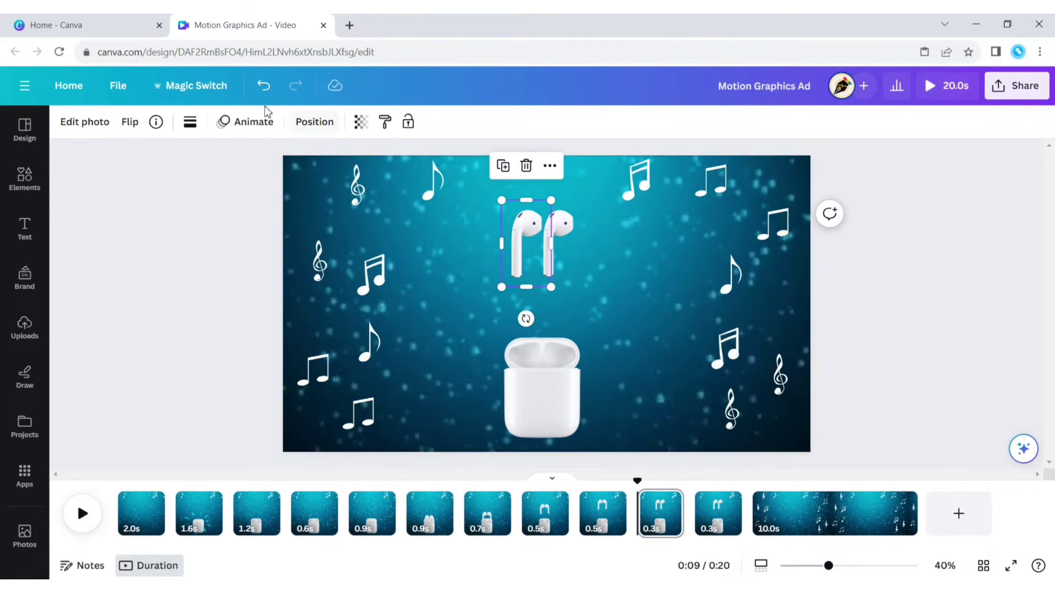
click(130, 122)
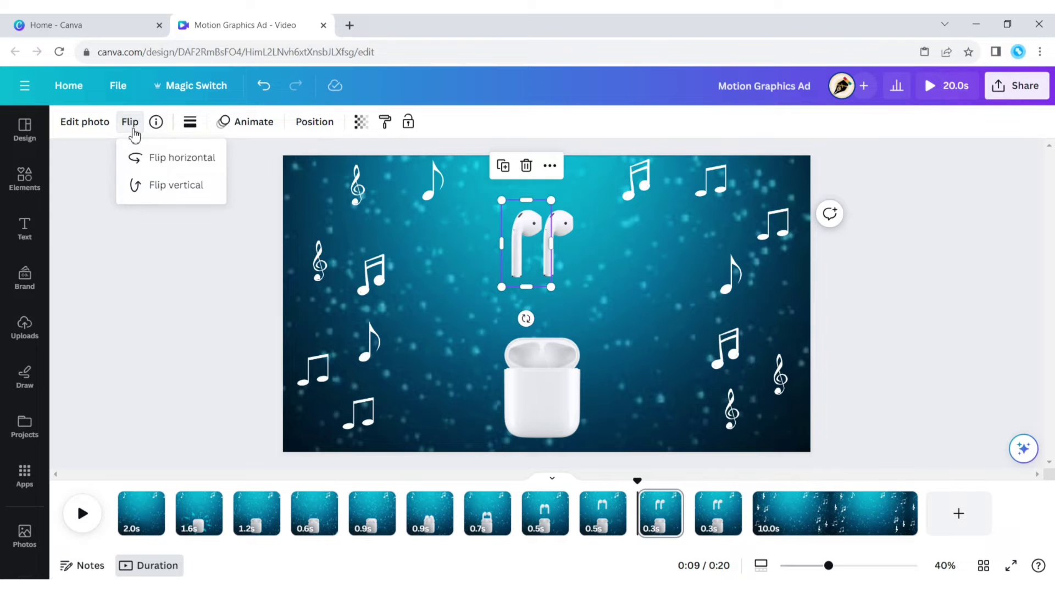
click(600, 283)
click(258, 380)
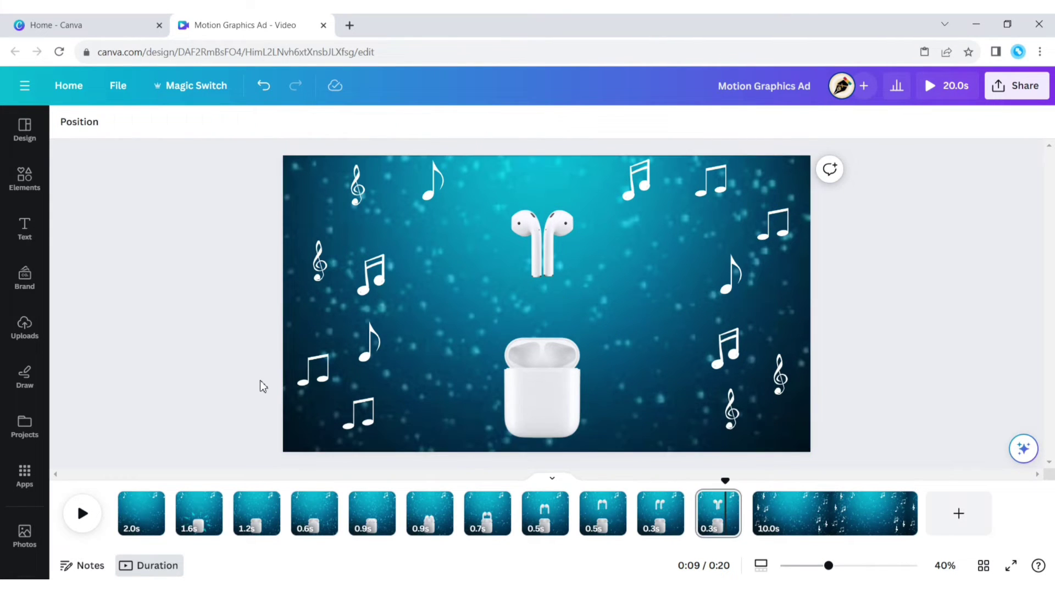
Trim page 2, with the closed case, to 1.0 second and page 3 to 0.5 seconds
click(262, 523)
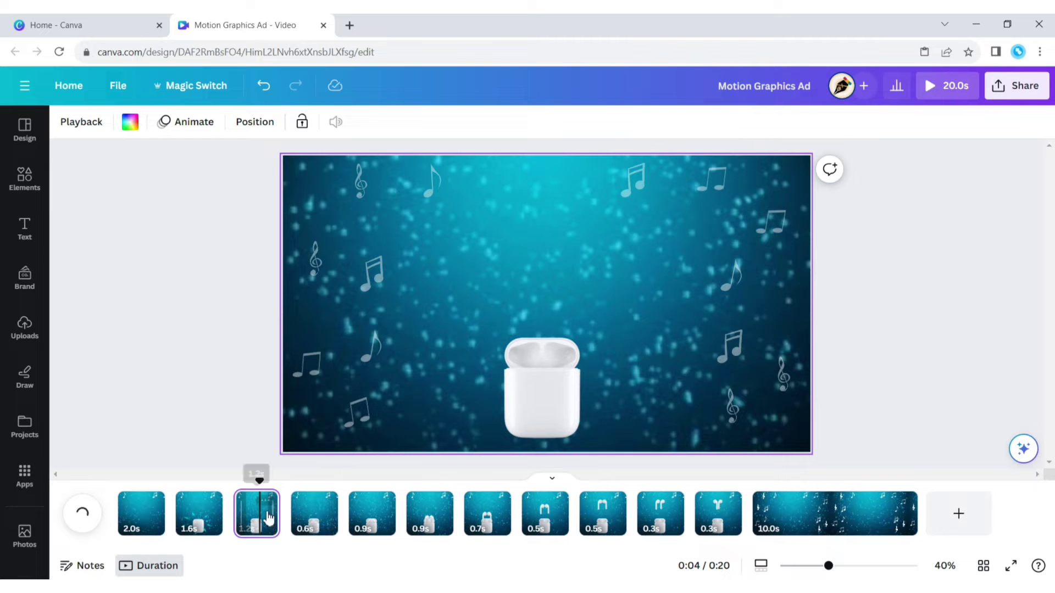
drag(223, 527, 212, 517)
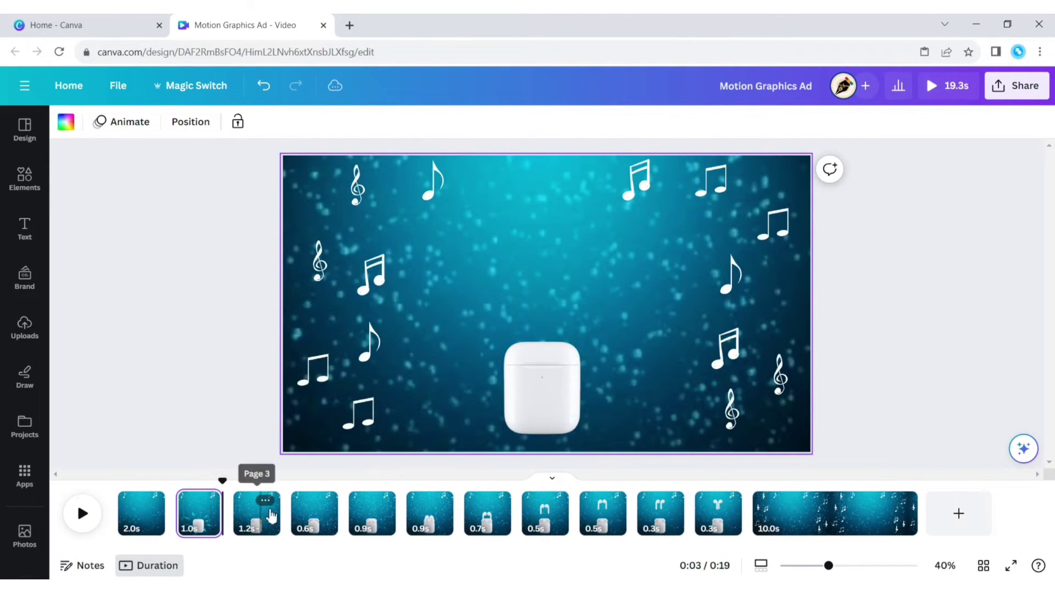
click(271, 517)
drag(282, 518, 262, 521)
Trim pages 4, 5, 6 and 7 to 0.5 seconds each
click(333, 517)
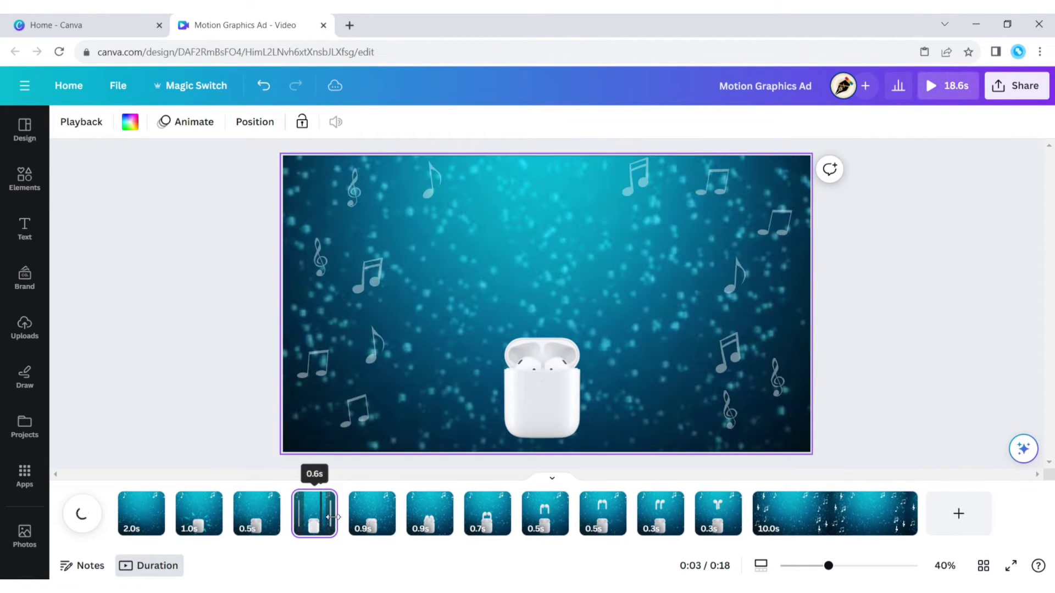
drag(327, 516, 323, 517)
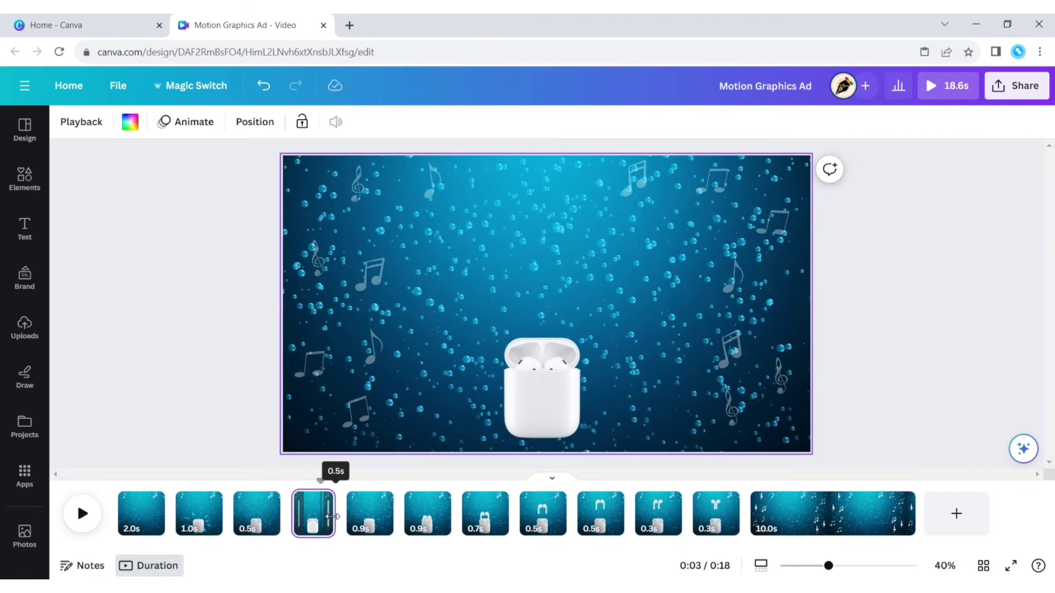
click(379, 527)
drag(391, 518, 384, 518)
click(430, 516)
drag(451, 516, 507, 518)
click(483, 517)
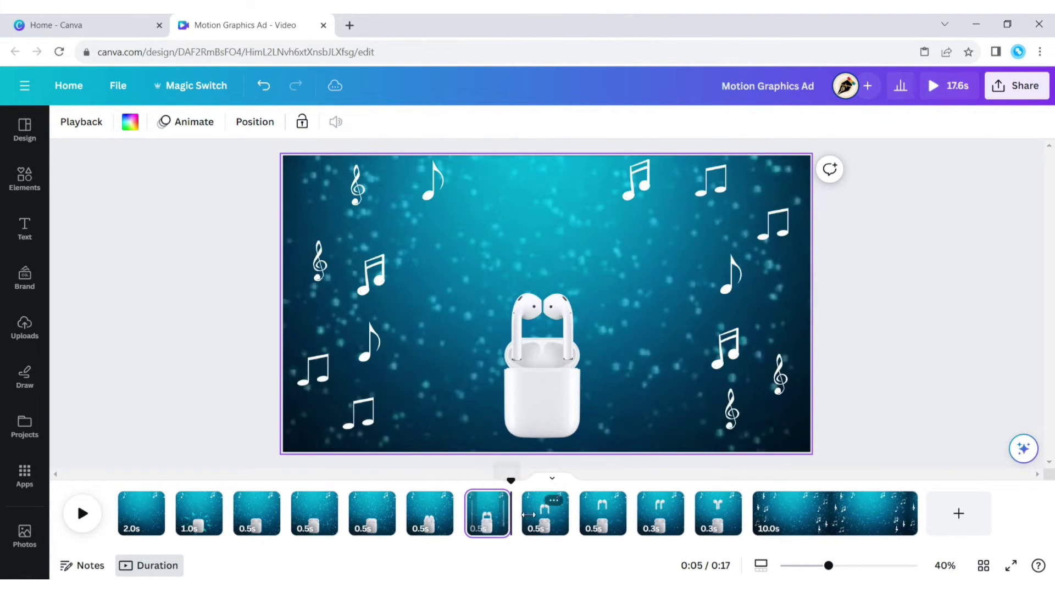
Extend page 10, with both earbuds facing the same way, to 0.5 seconds
click(543, 517)
click(666, 518)
drag(683, 518, 745, 517)
click(722, 514)
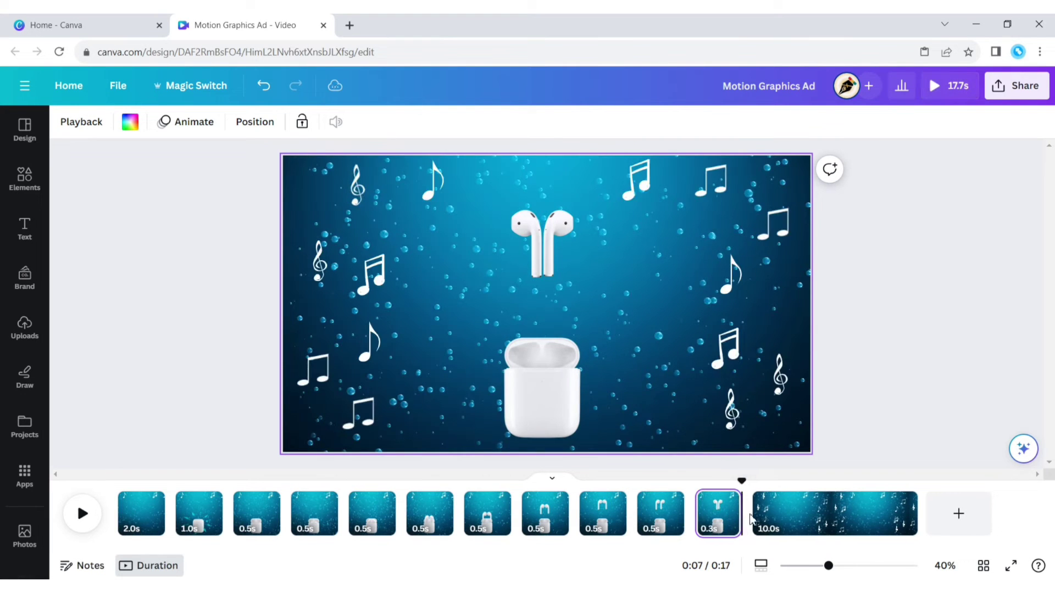
click(905, 380)
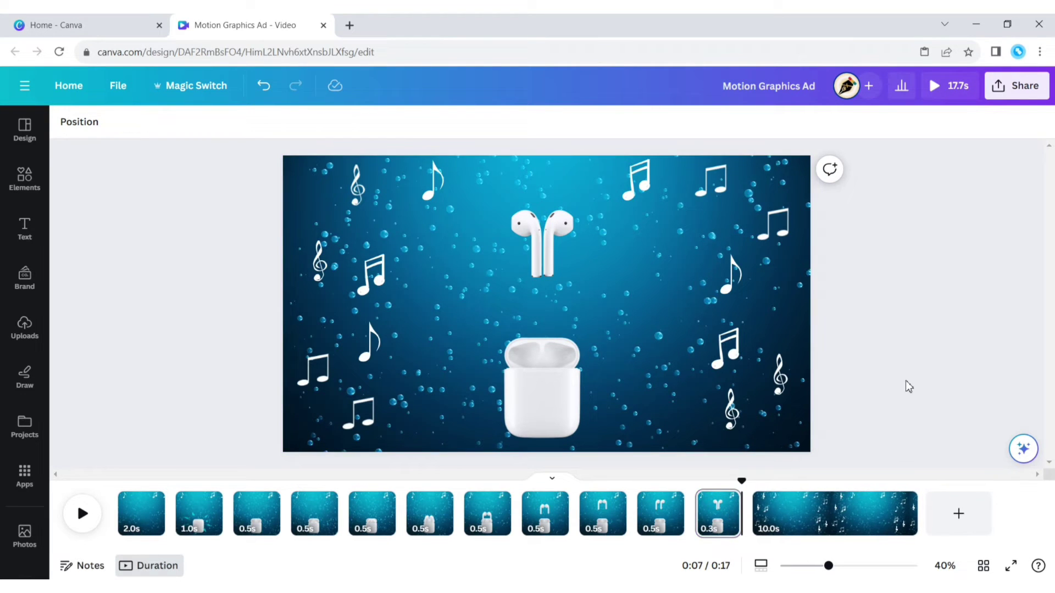
click(530, 244)
shift+click(564, 238)
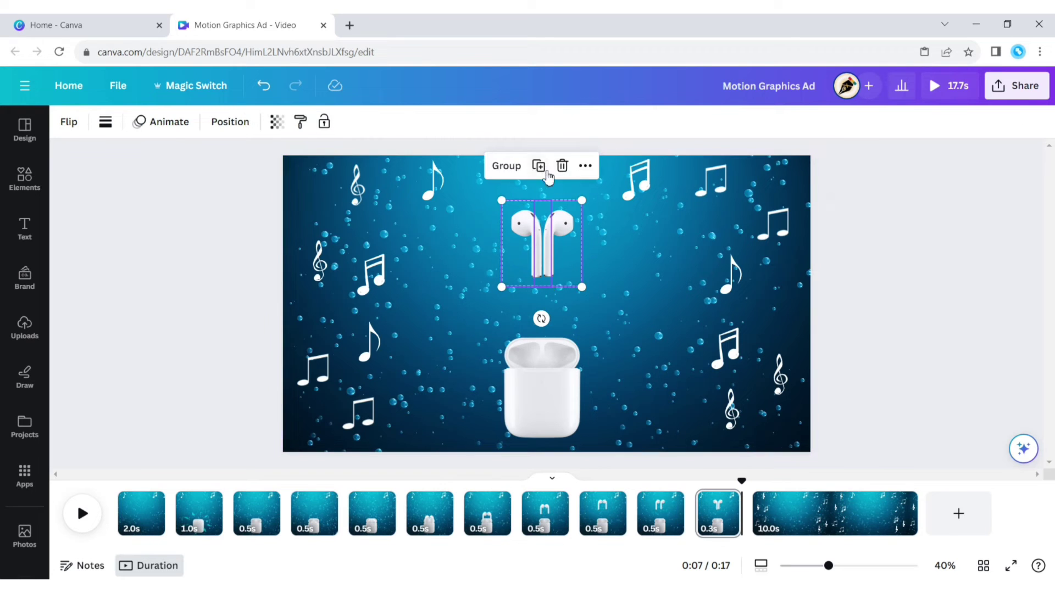
click(585, 165)
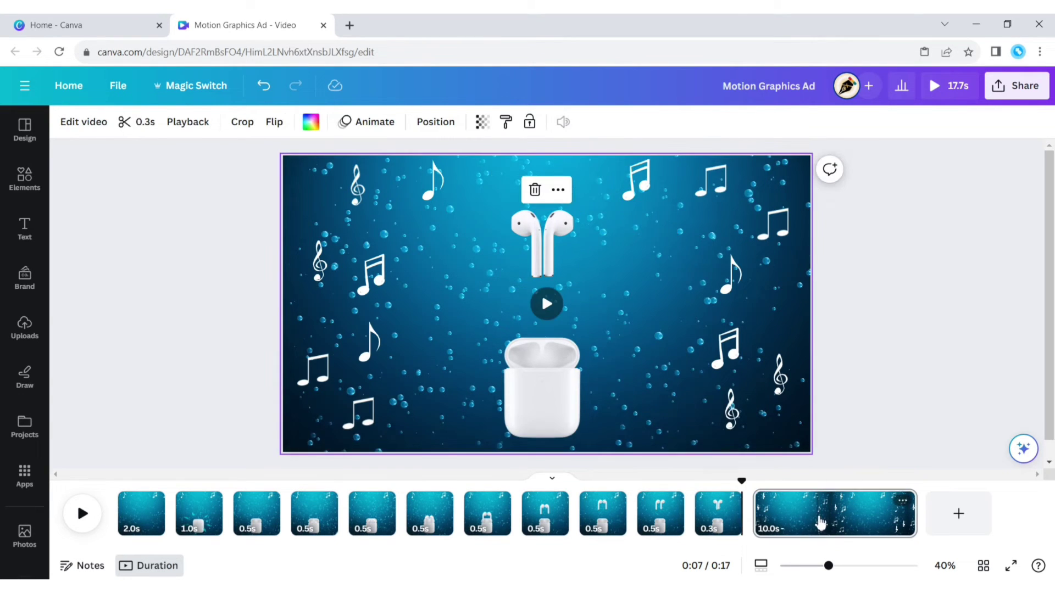
click(817, 521)
right_click(527, 251)
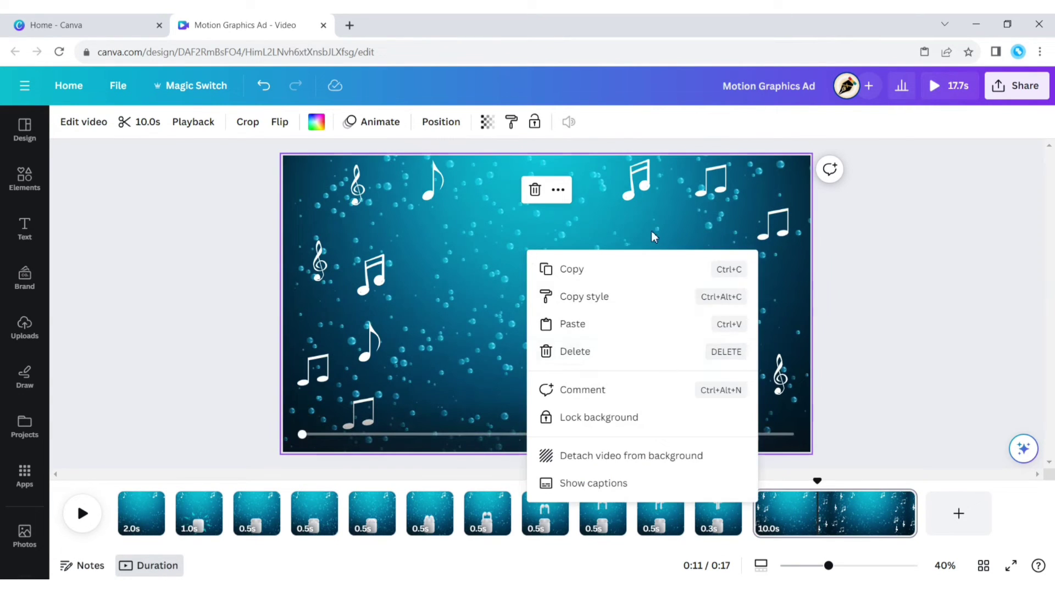
Copy both earbuds and the open case from page 11 and paste them onto the final 10-second page
click(718, 513)
click(554, 250)
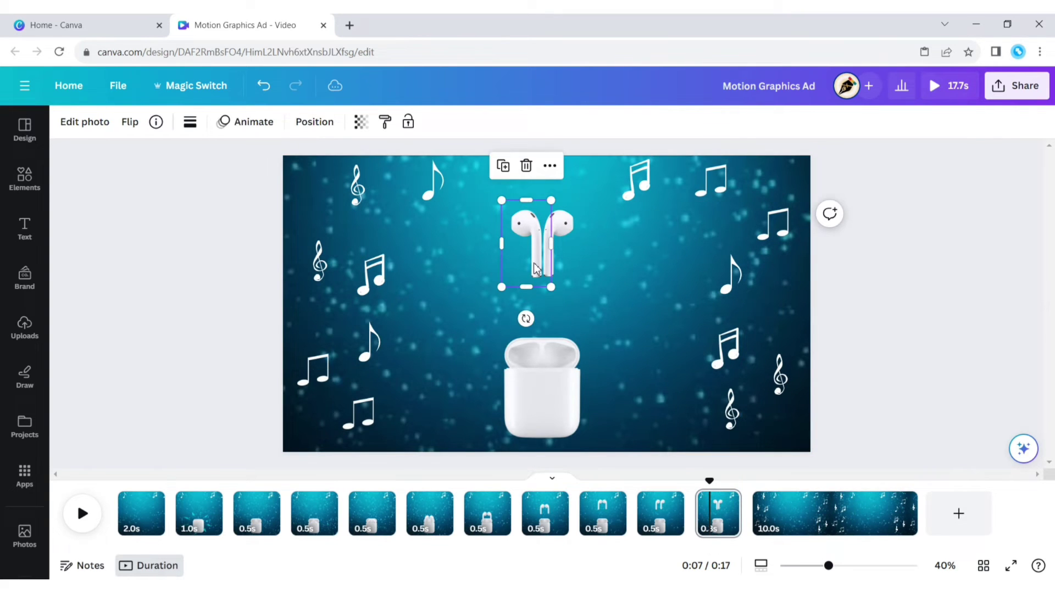
shift+click(559, 250)
shift+click(554, 387)
right_click(554, 387)
click(596, 221)
click(786, 506)
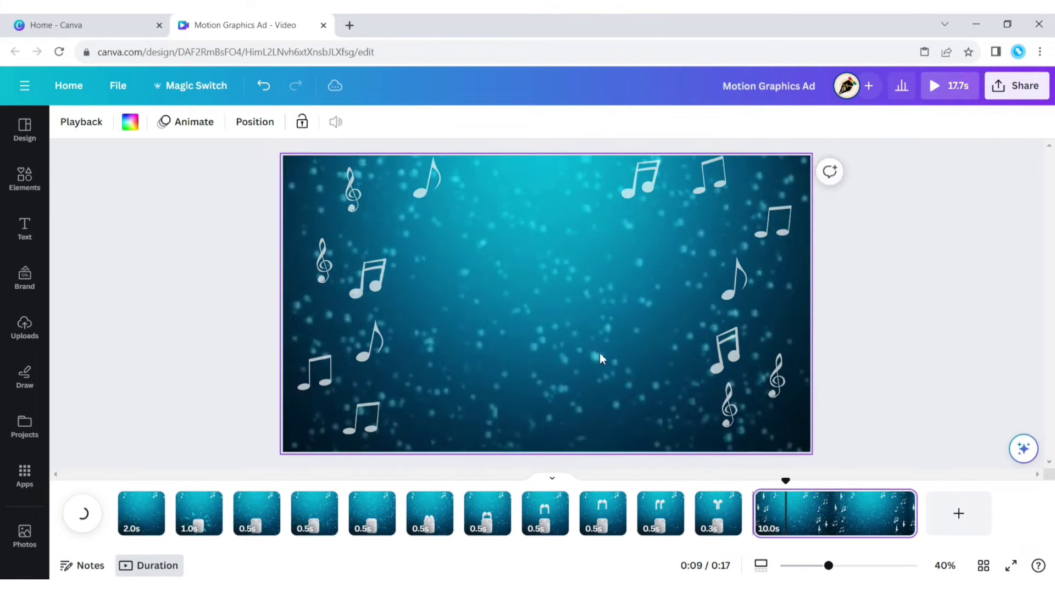
right_click(601, 358)
click(634, 385)
click(771, 245)
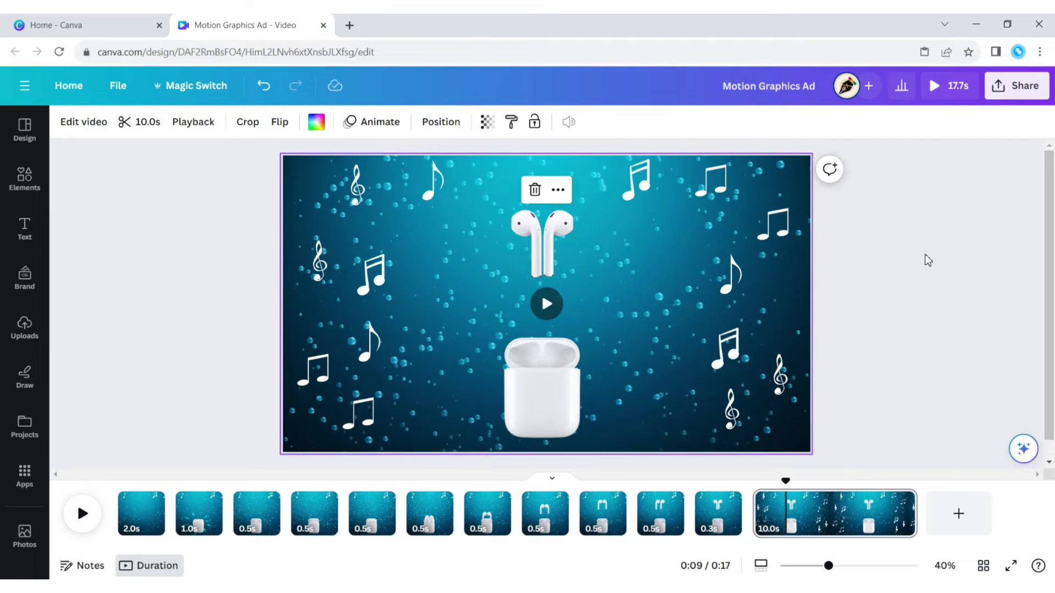
click(925, 254)
click(658, 305)
click(984, 238)
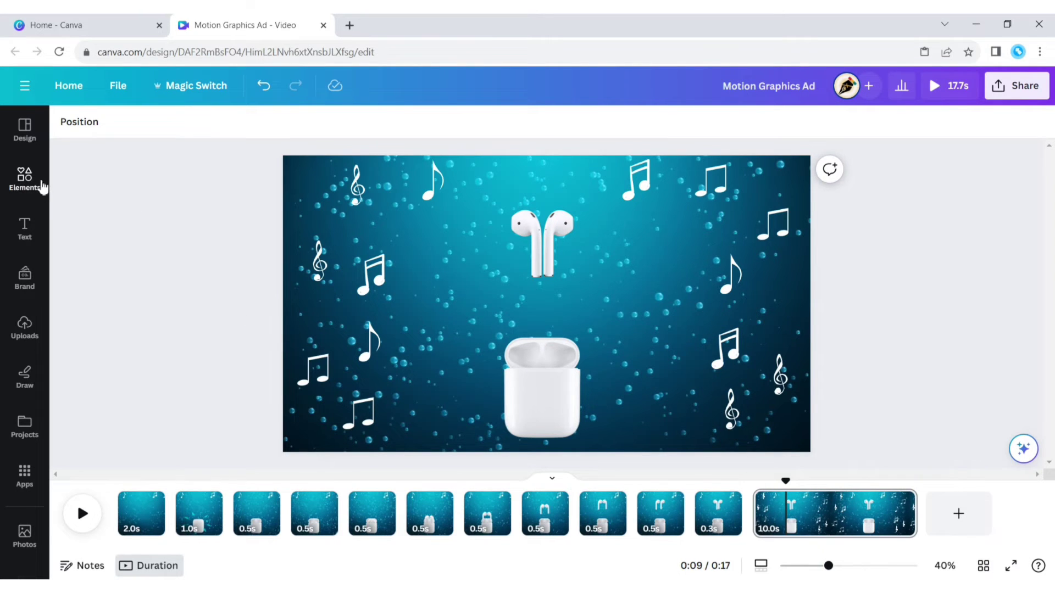
Search the elements for "sound wave animation" graphics and add the blue speaker with sound waves to the 10-second page
click(24, 179)
text(sound)
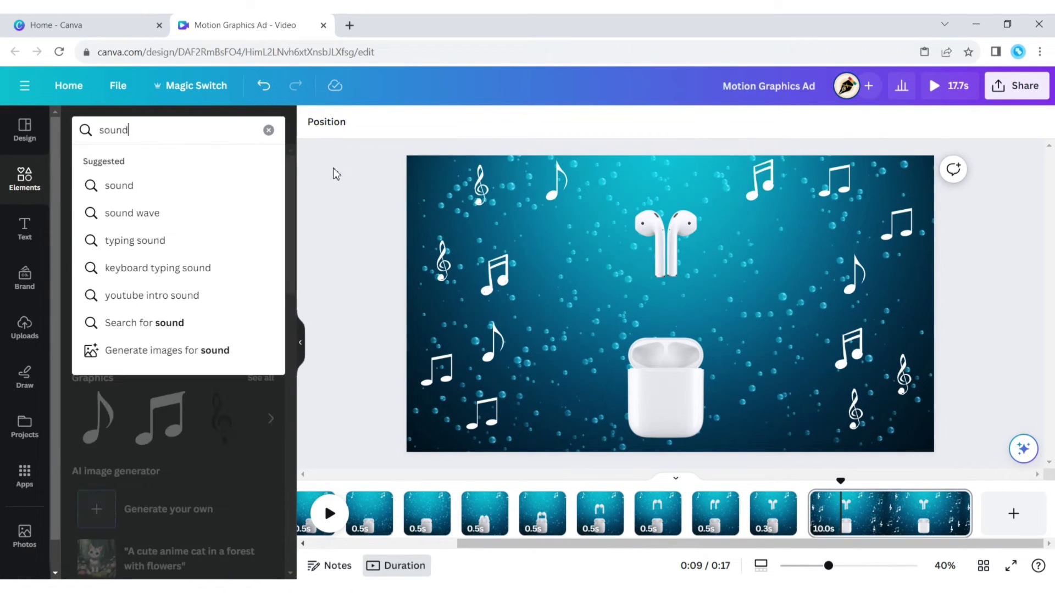
text( wave)
click(176, 215)
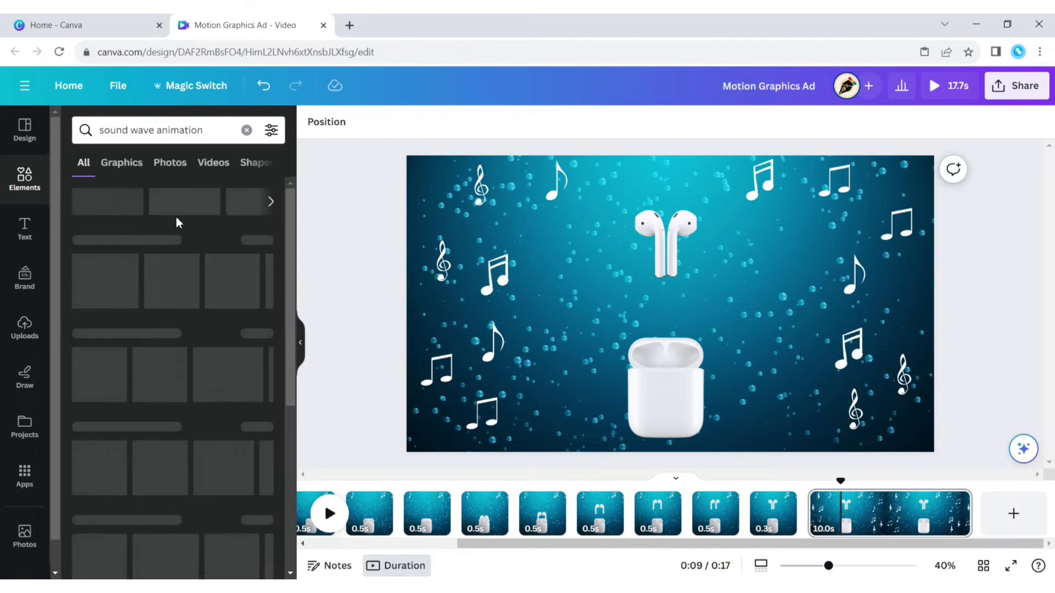
click(270, 241)
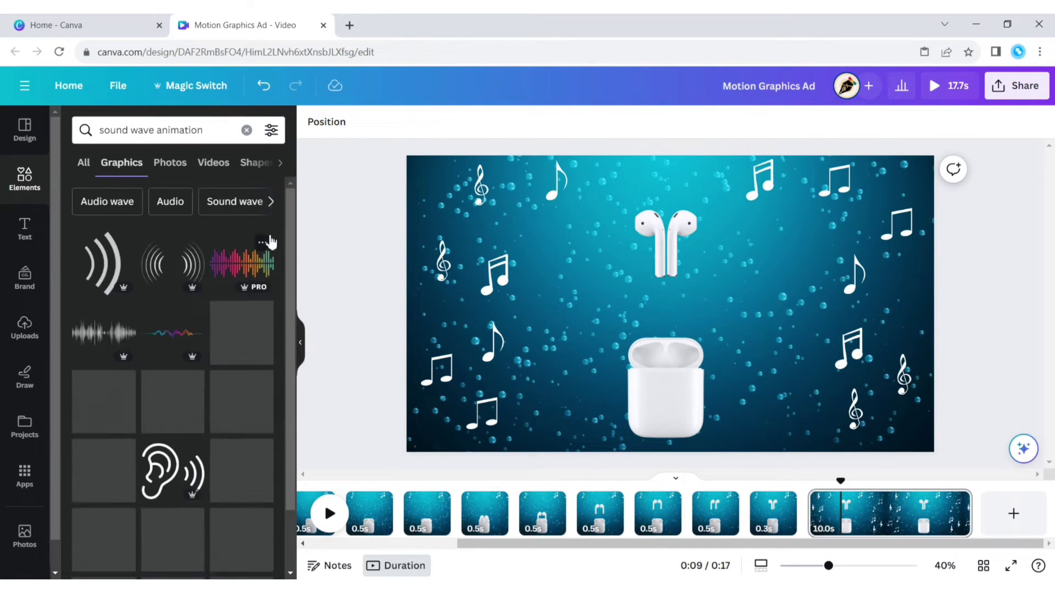
click(232, 333)
click(300, 363)
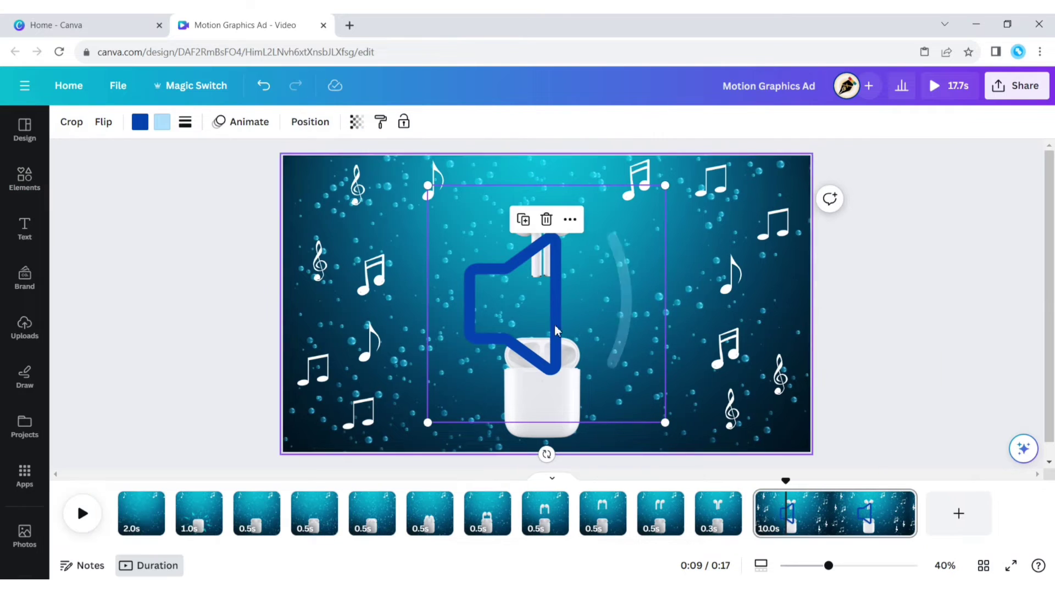
Crop the speaker out of the graphic so only the sound waves remain, and recolour the light-blue waves white
click(69, 124)
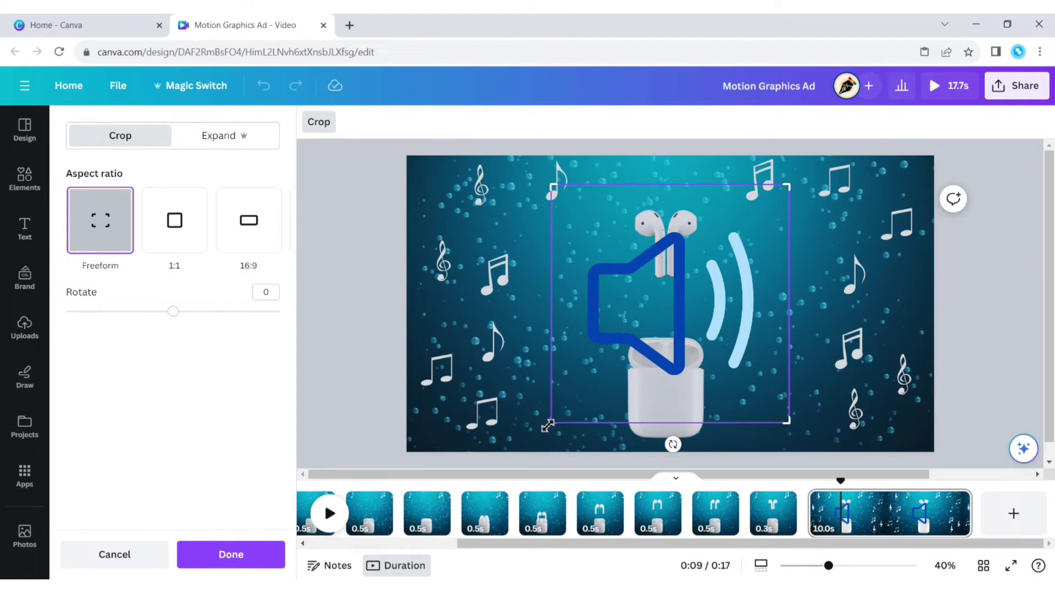
drag(552, 422, 699, 428)
click(846, 250)
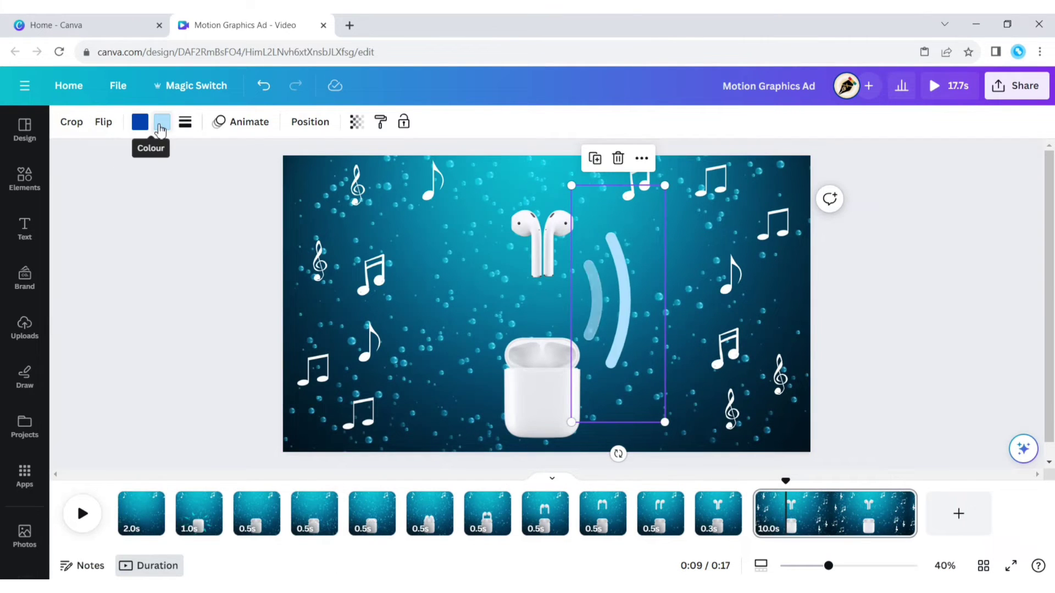
click(162, 121)
click(186, 202)
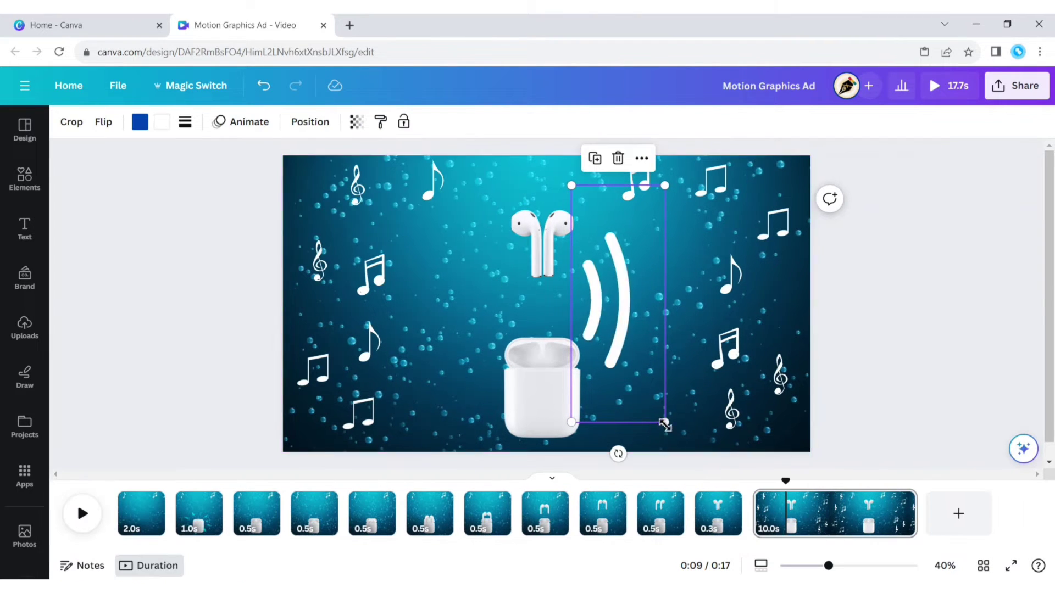
Shrink the sound waves to about the earbud's height and place them close beside the right earbud's head
drag(664, 423, 631, 236)
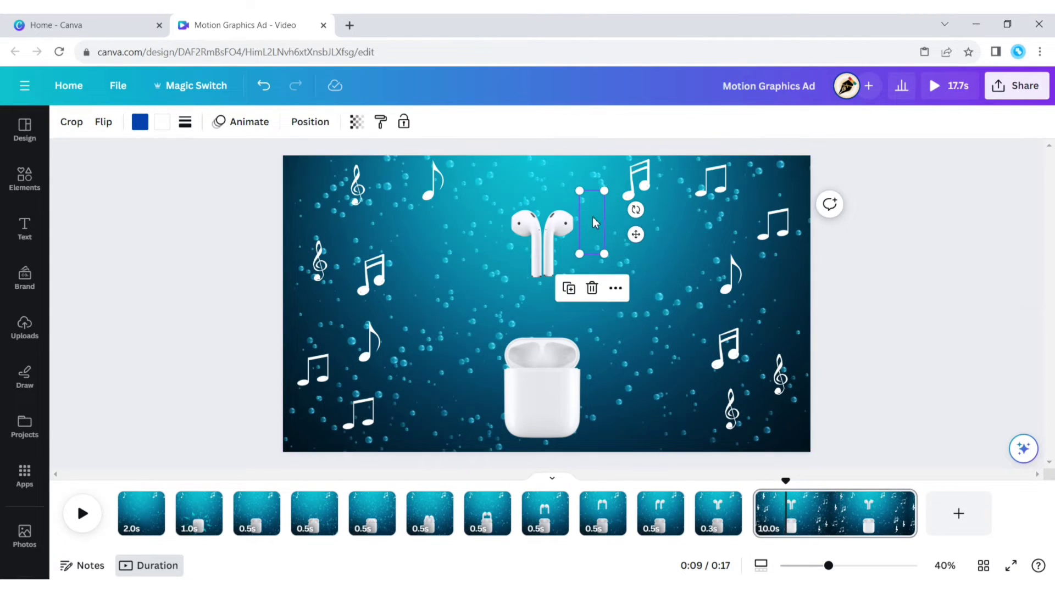
click(622, 238)
click(588, 231)
key(Left)
key(Left)
key(Left)
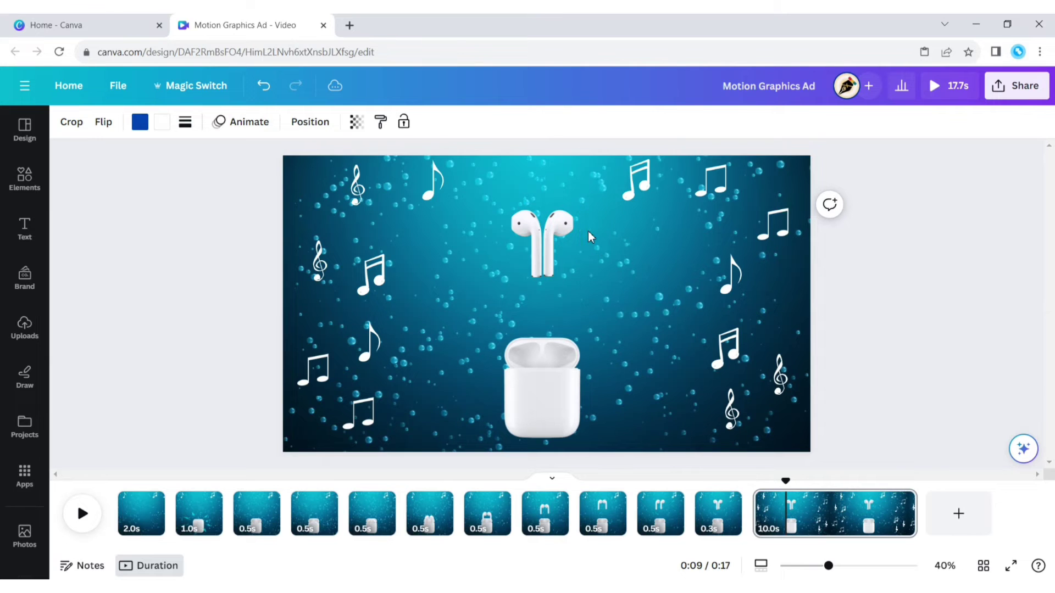
click(588, 231)
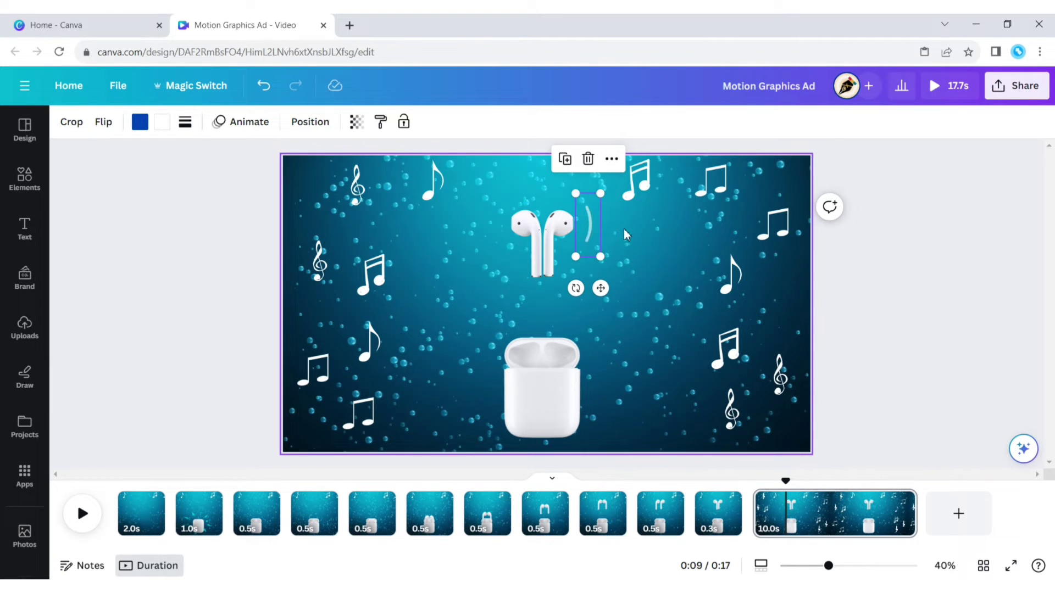
Duplicate the white sound waves, flip the copy horizontally and place it close beside the left earbud's head
click(610, 159)
click(644, 175)
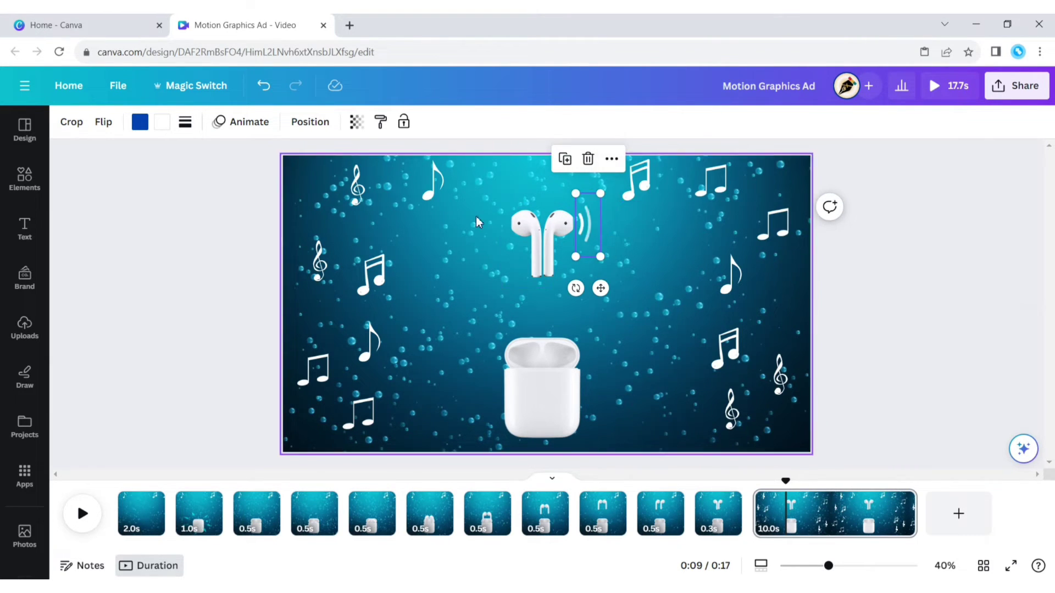
click(565, 160)
drag(604, 294, 510, 293)
click(108, 128)
click(151, 157)
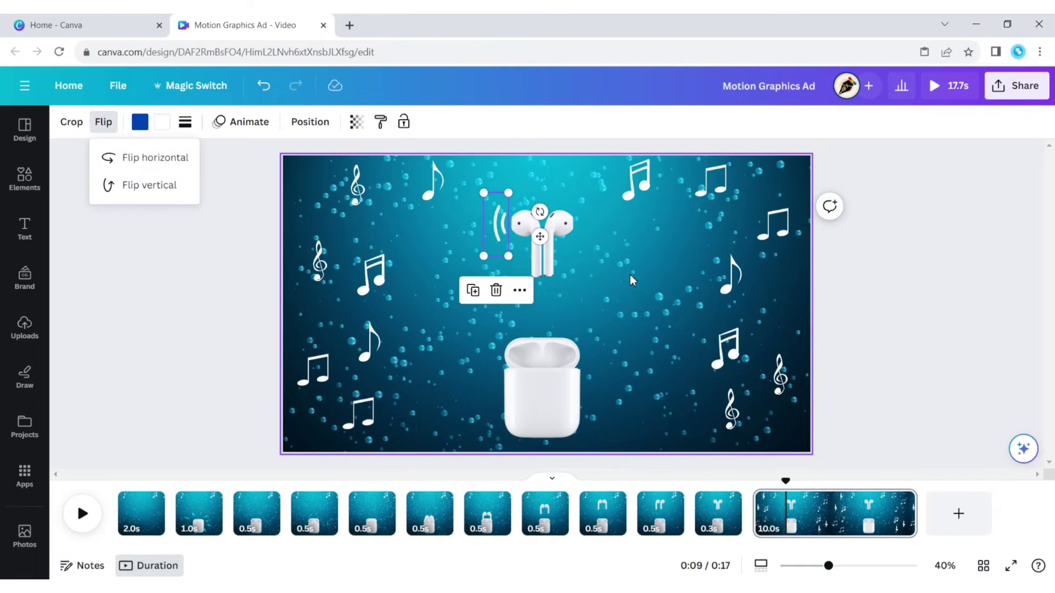
click(630, 275)
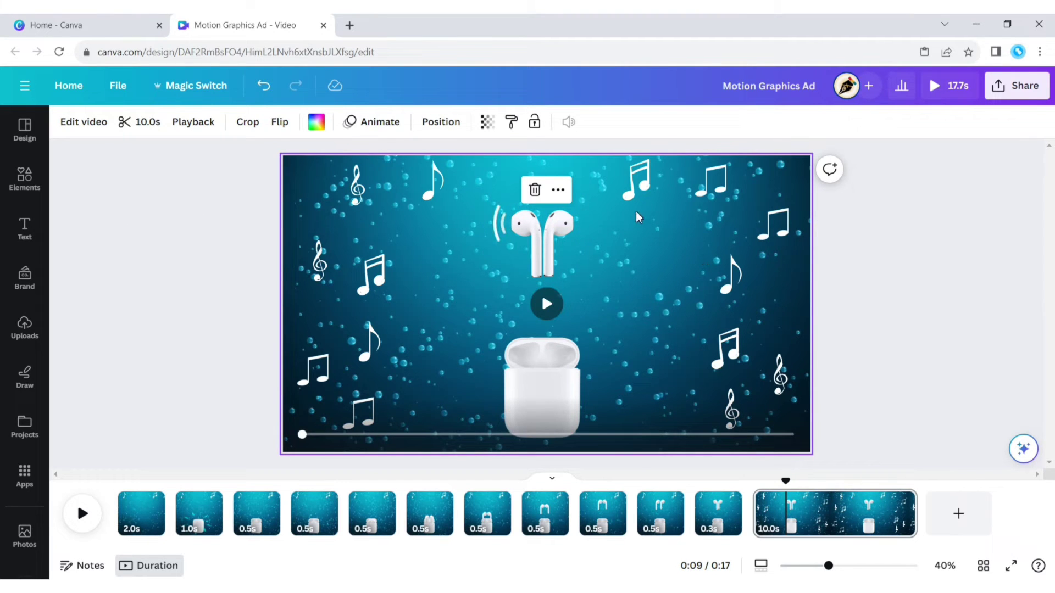
Split the final 10-second page about 1.1 seconds in, and trim the first part to 0.5 seconds
mouse_move(786, 483)
mouse_down()
mouse_move(756, 493)
mouse_move(773, 498)
mouse_up()
right_click(773, 506)
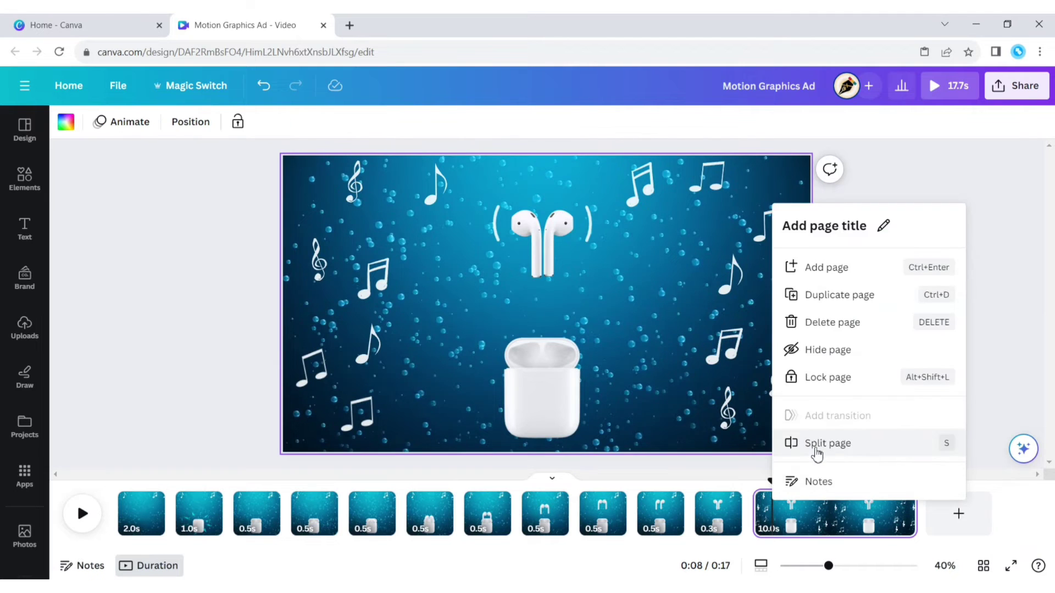
click(816, 445)
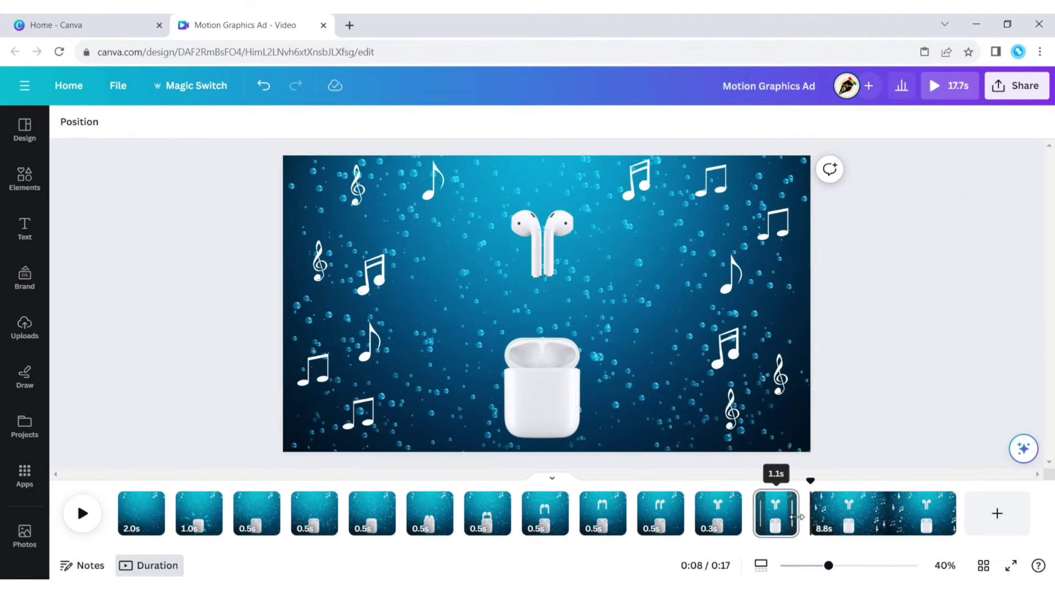
drag(799, 513, 784, 517)
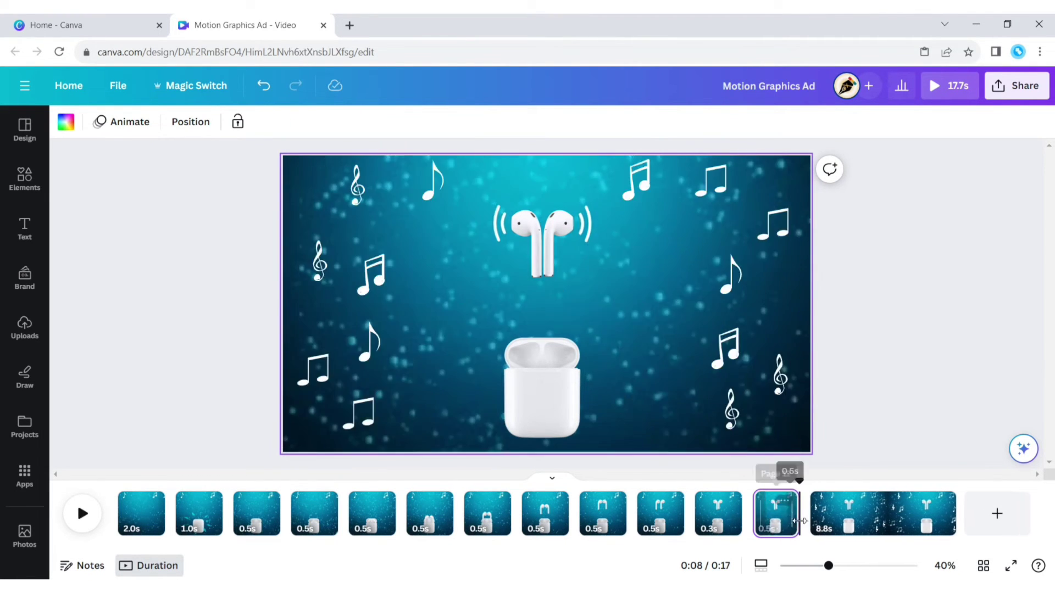
click(848, 522)
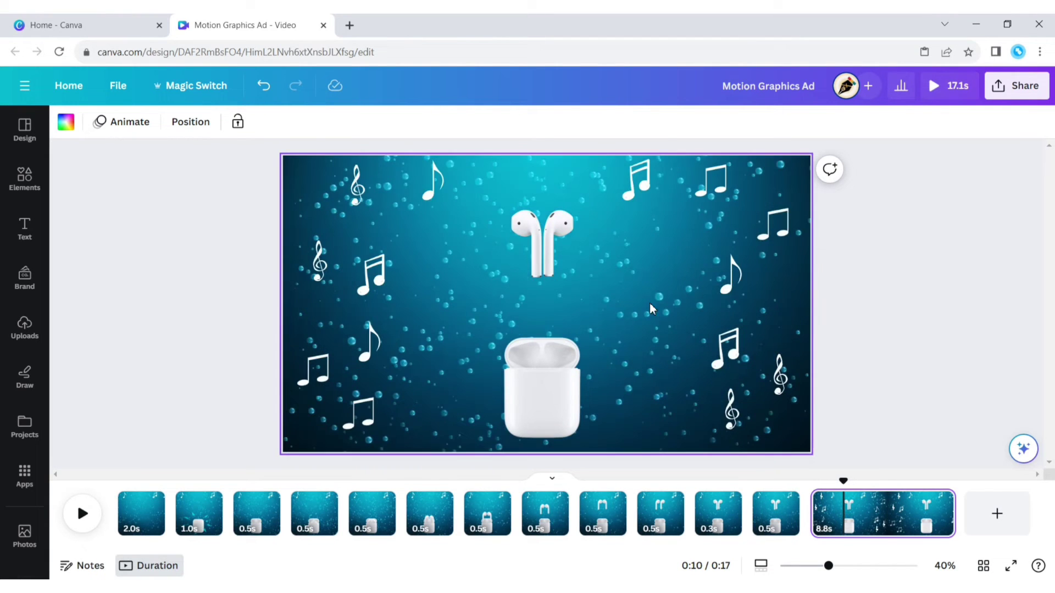
click(774, 511)
click(843, 519)
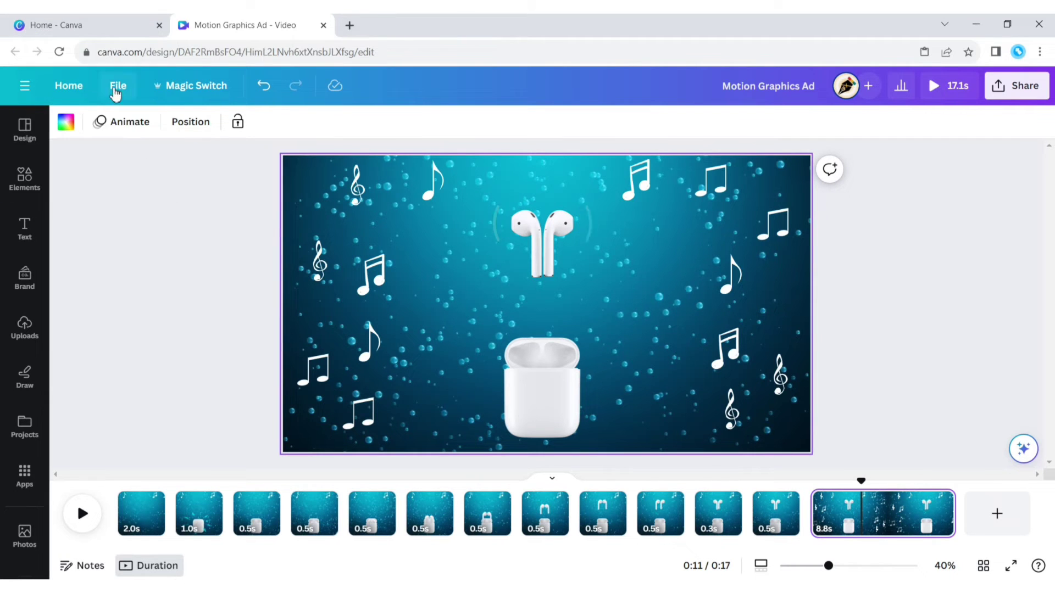
Add a body text box to the final 8.8-second page
click(630, 381)
click(25, 228)
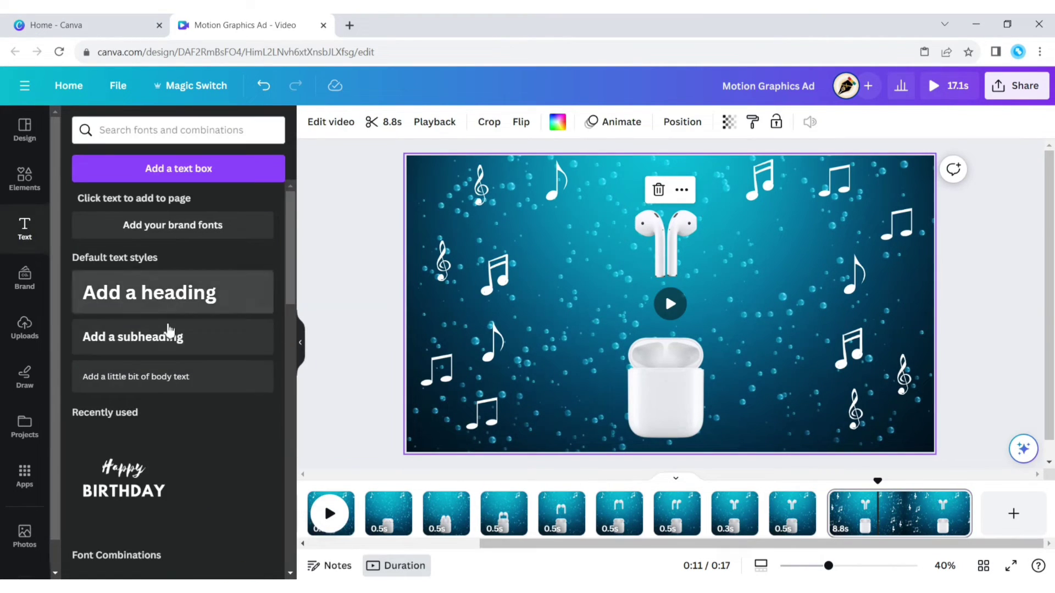
click(160, 376)
click(300, 342)
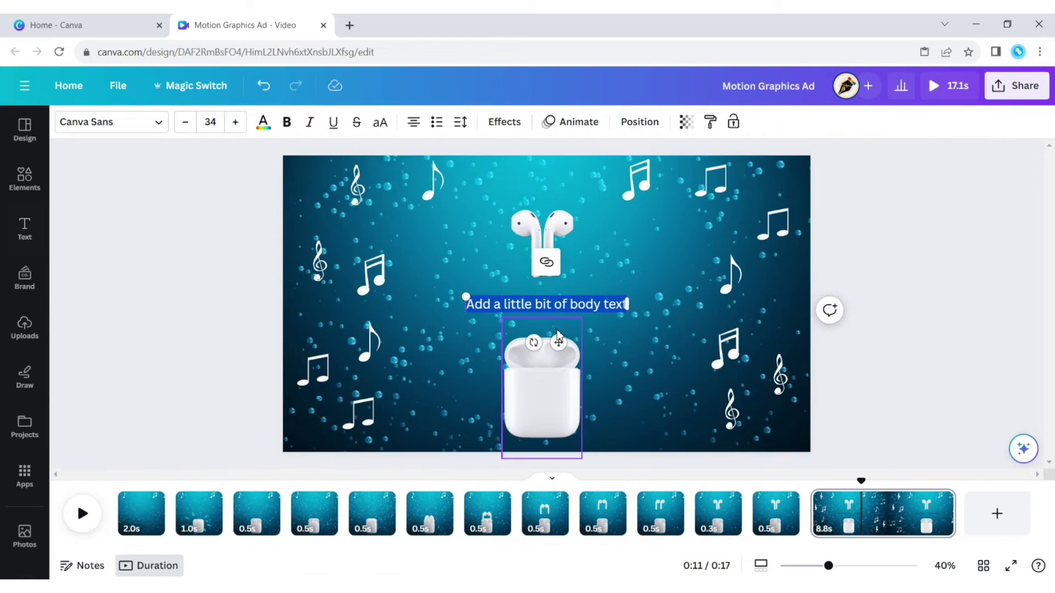
drag(466, 297, 462, 285)
drag(558, 342, 504, 282)
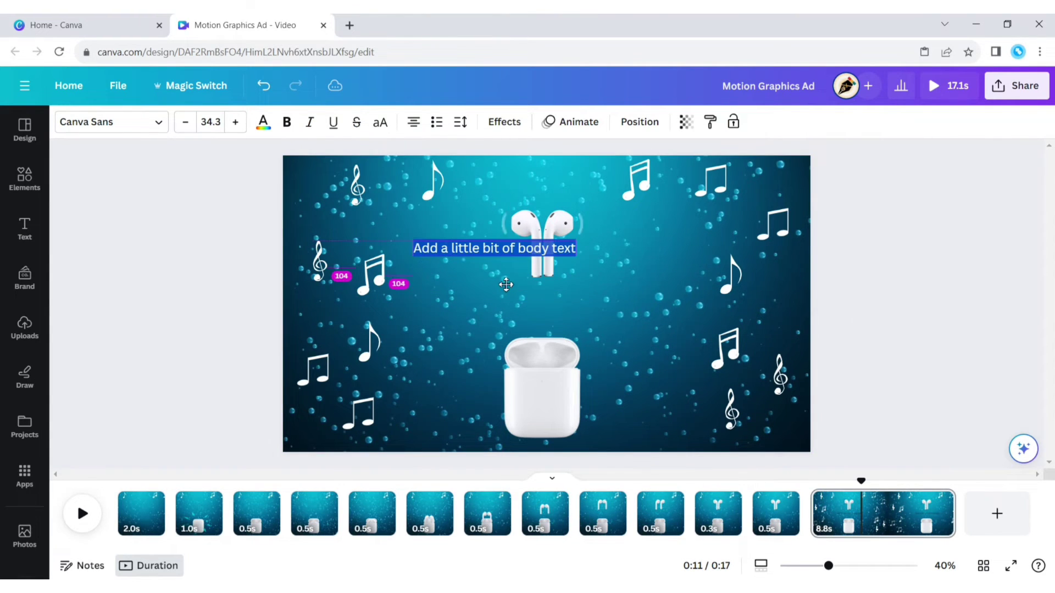
key(ctrl+z)
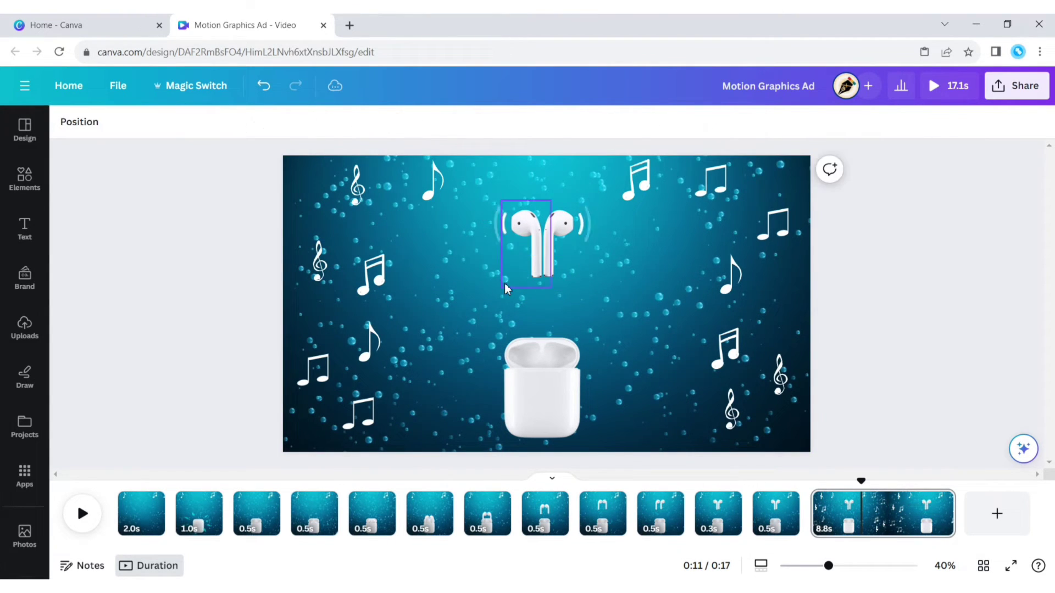
Replace the placeholder text with "Elegant" stacked one letter per line, and move it to the left of the case
click(554, 306)
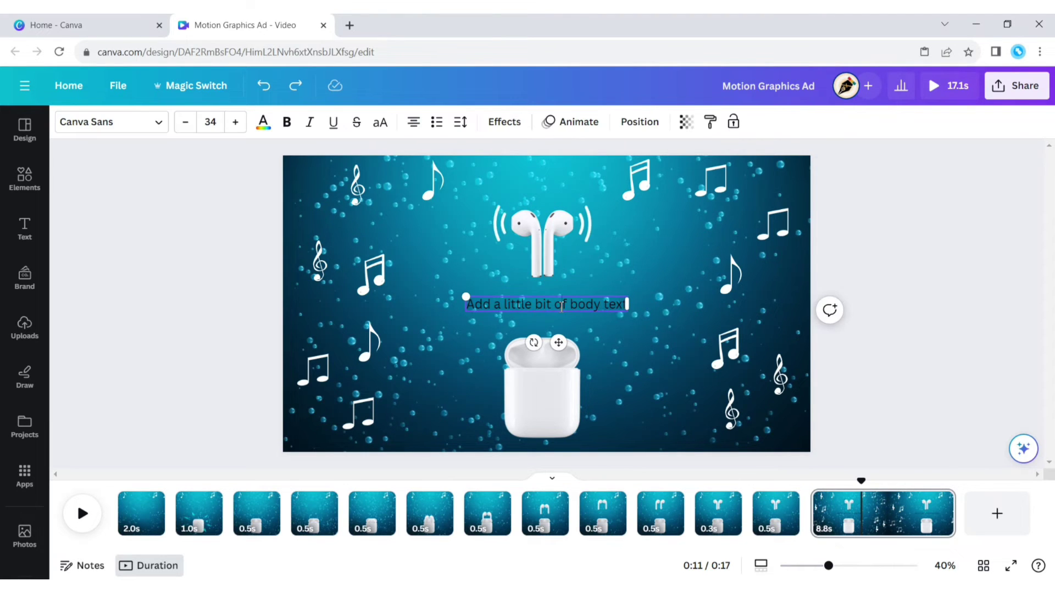
triple_click(561, 306)
text(Elega)
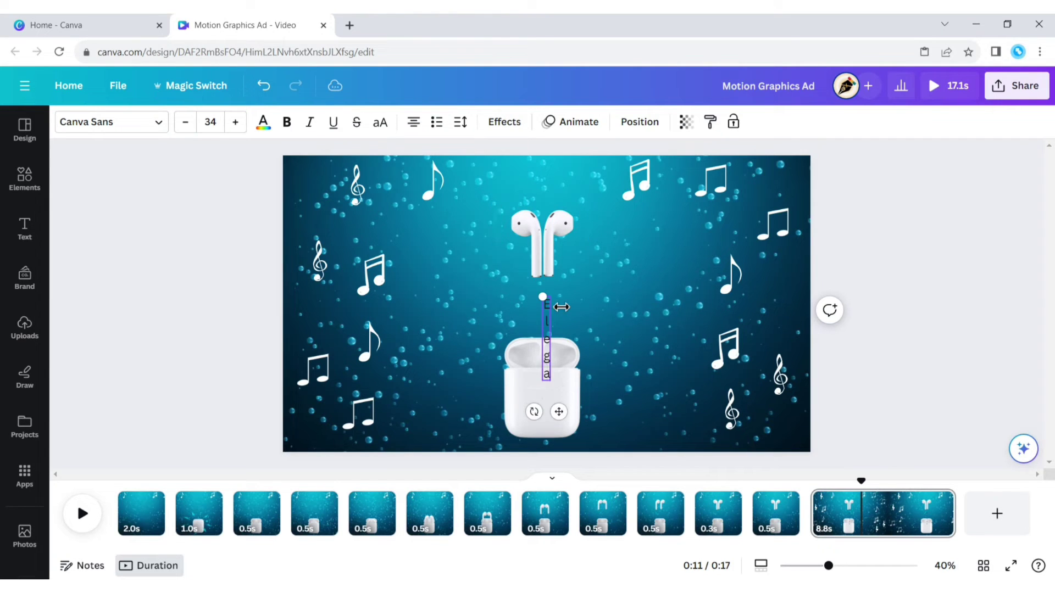
text(nt)
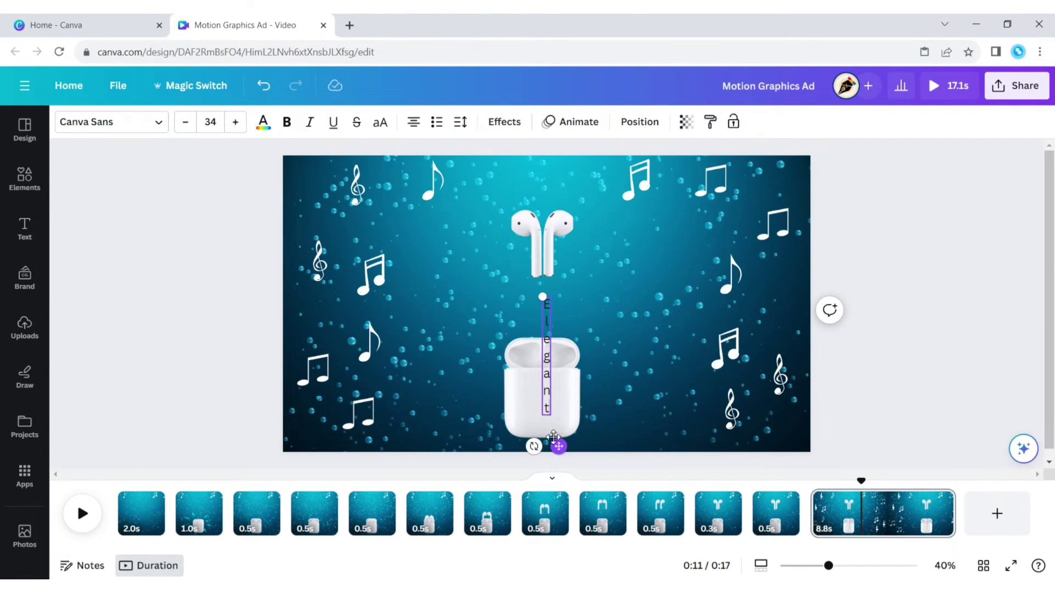
drag(553, 438, 445, 393)
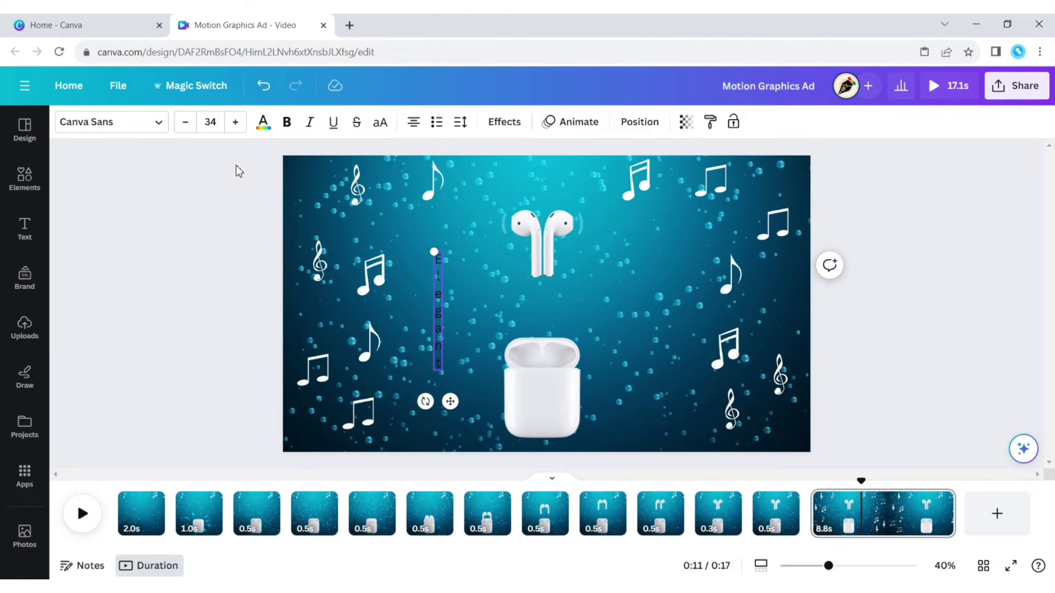
Choose the Blanka font for the vertical "Elegant" text and switch its letters to uppercase
click(157, 125)
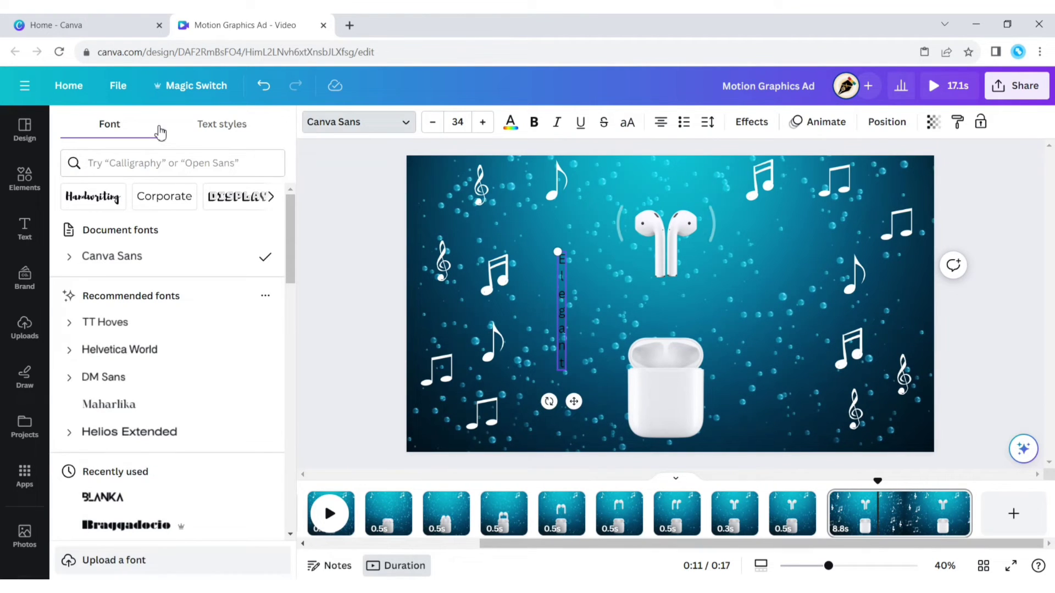
click(121, 498)
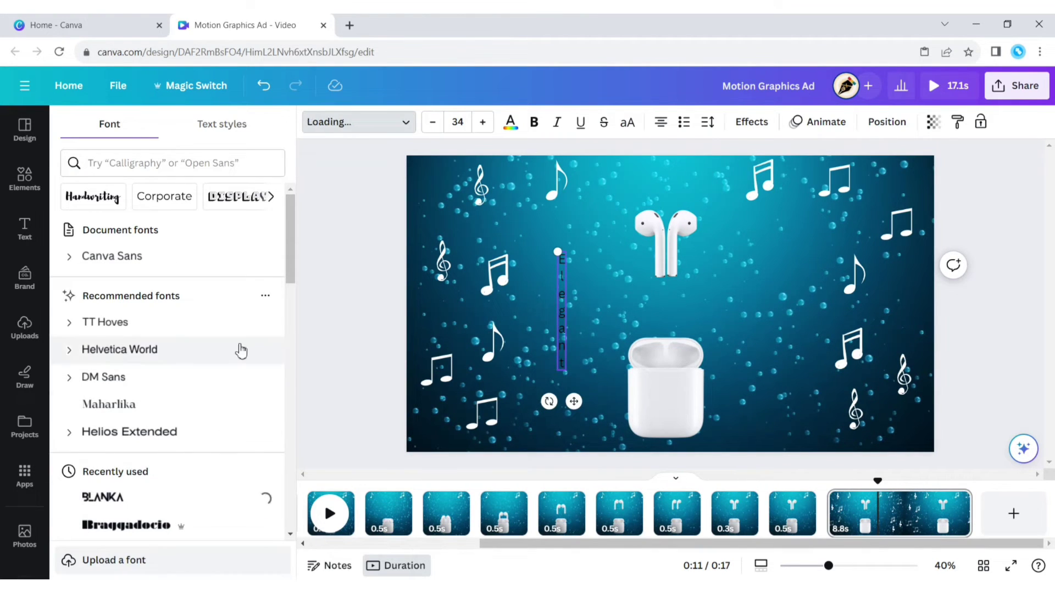
click(341, 288)
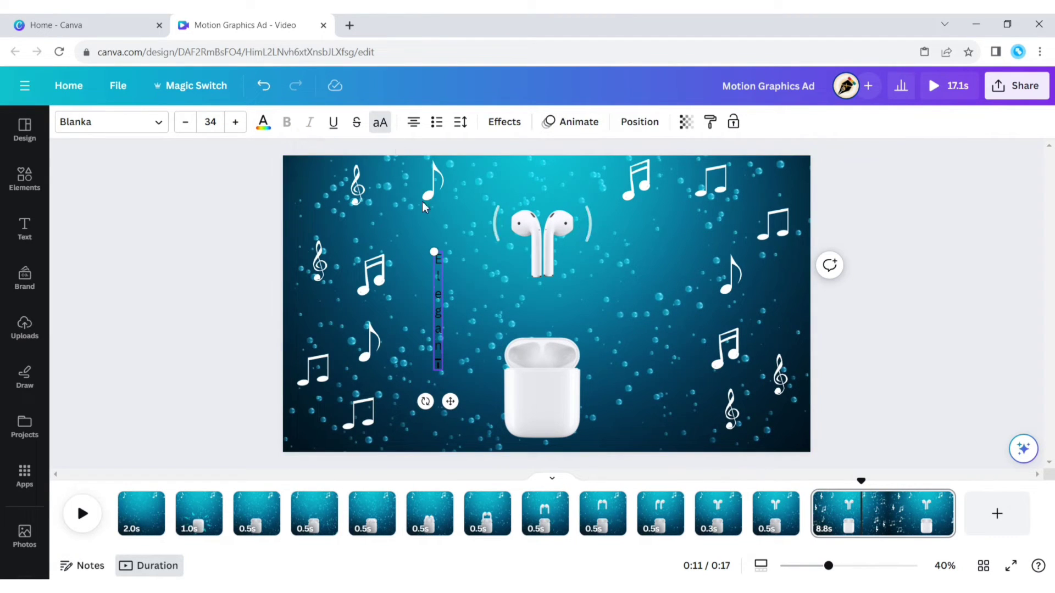
double_click(438, 269)
click(380, 122)
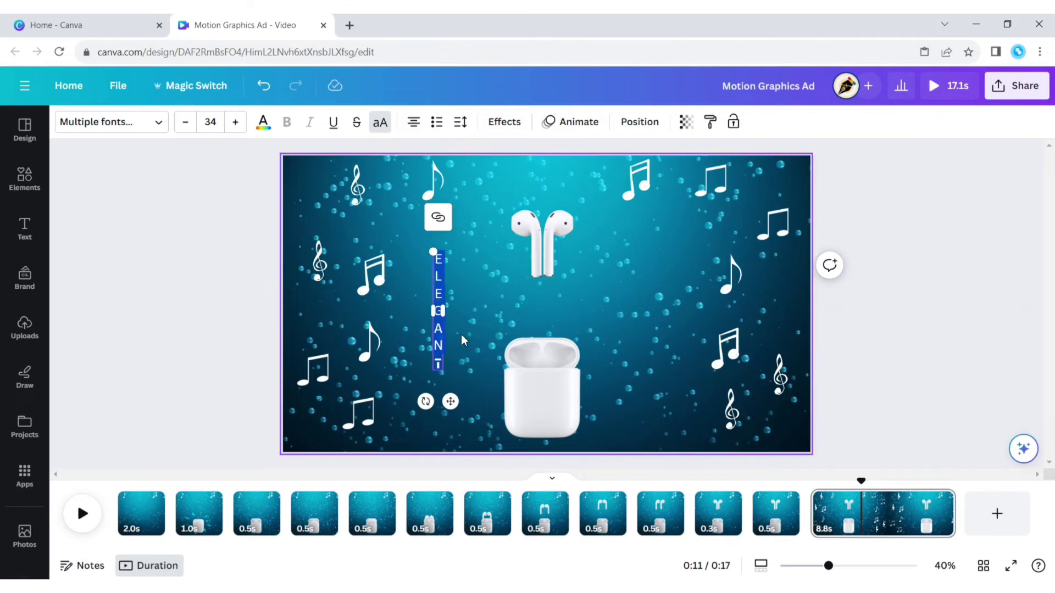
Enlarge the vertical ELEGANT text to size 64.1 and place it just left of the earbuds and case
click(211, 122)
text(90)
key(Return)
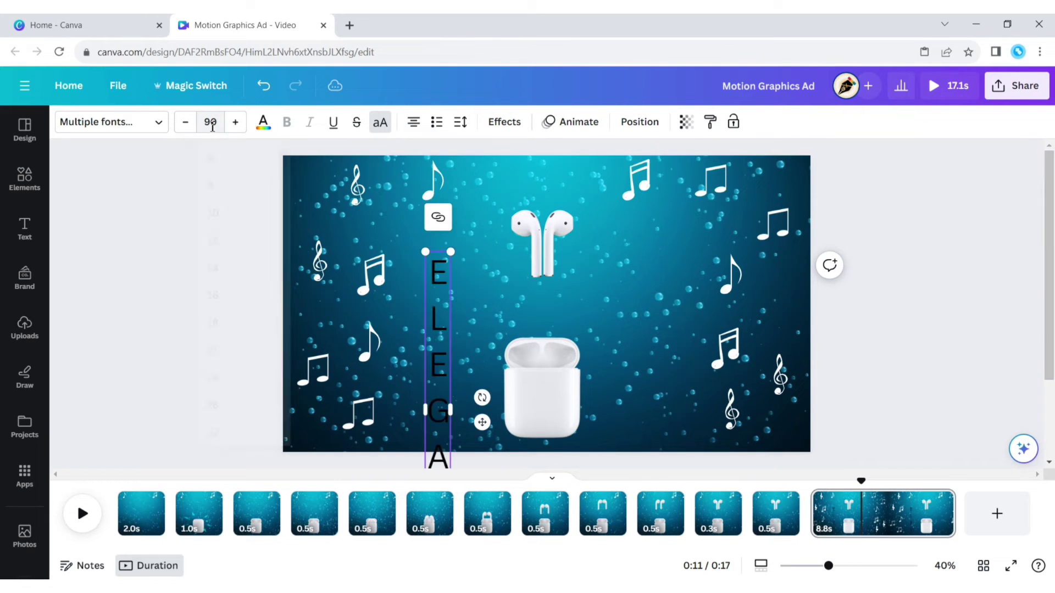
drag(483, 424, 514, 287)
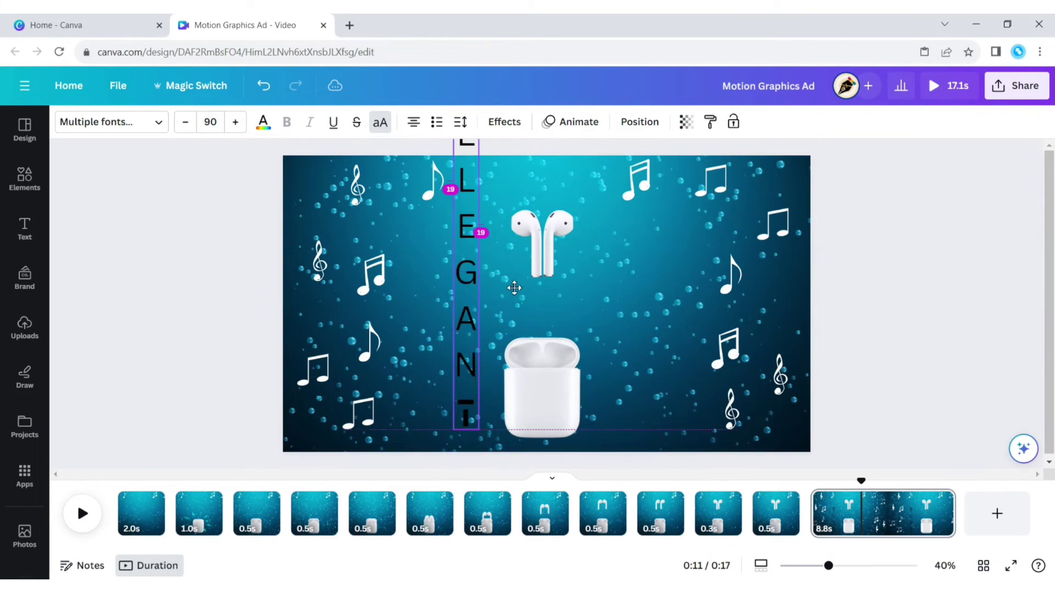
drag(454, 444, 457, 345)
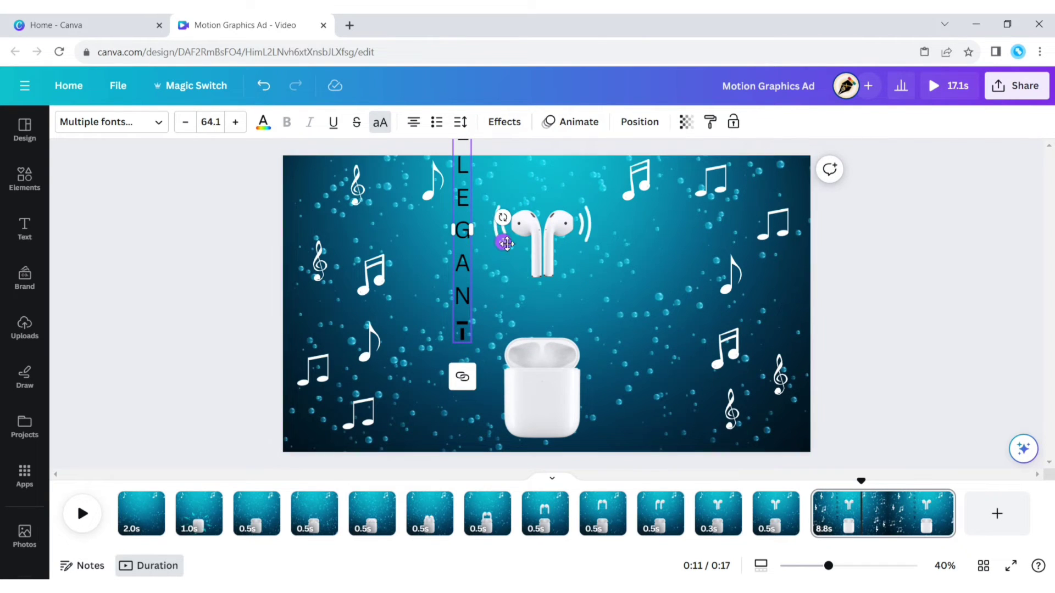
drag(506, 244, 507, 327)
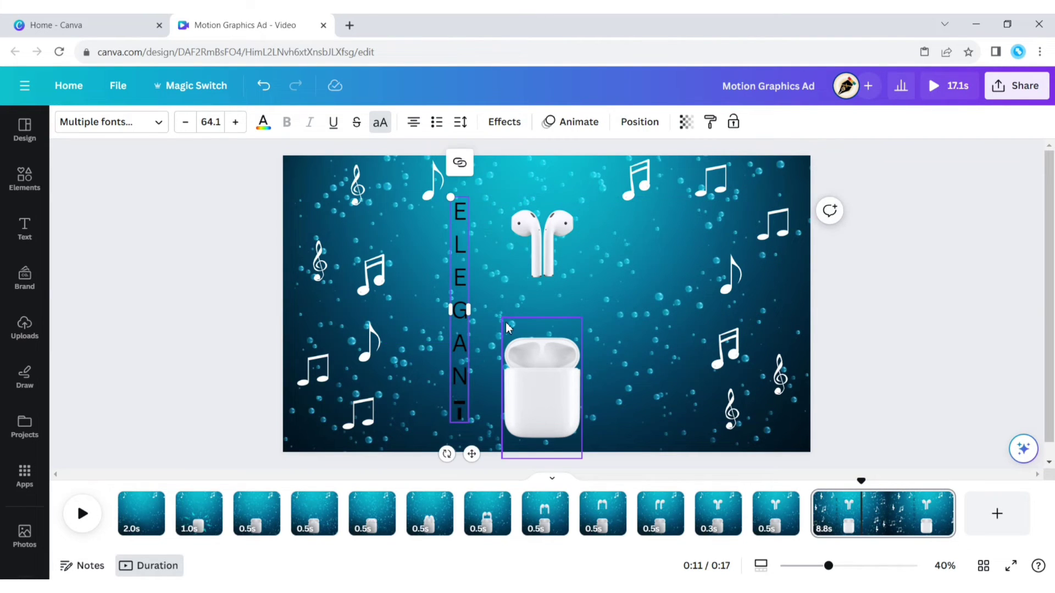
Duplicate the ELEGANT text to the right of the earbuds and change the copy's wording to SOUND
click(482, 164)
drag(471, 454, 633, 461)
key(Delete)
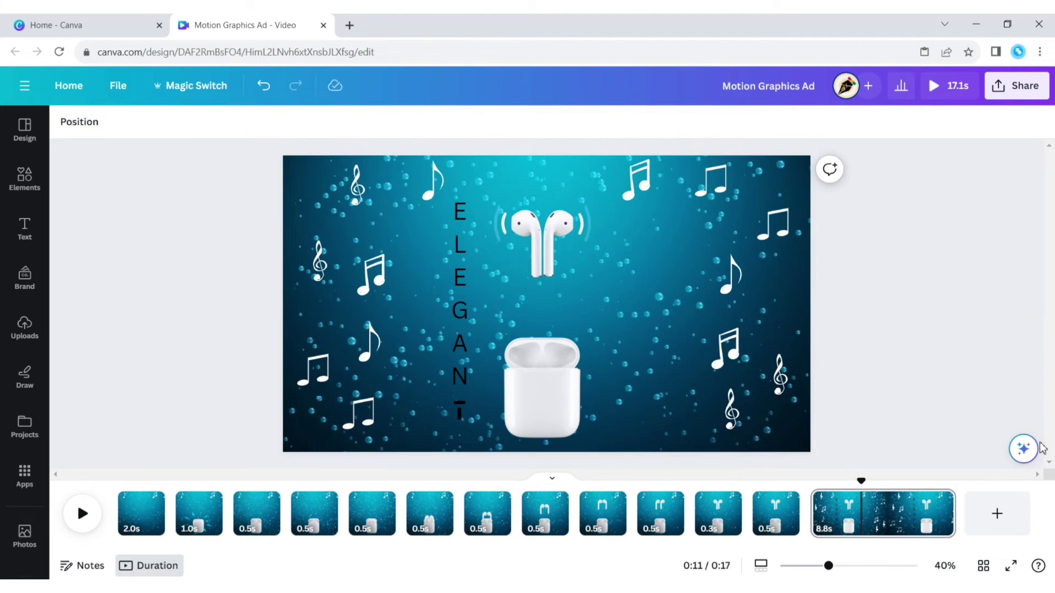
key(ctrl+z)
double_click(622, 371)
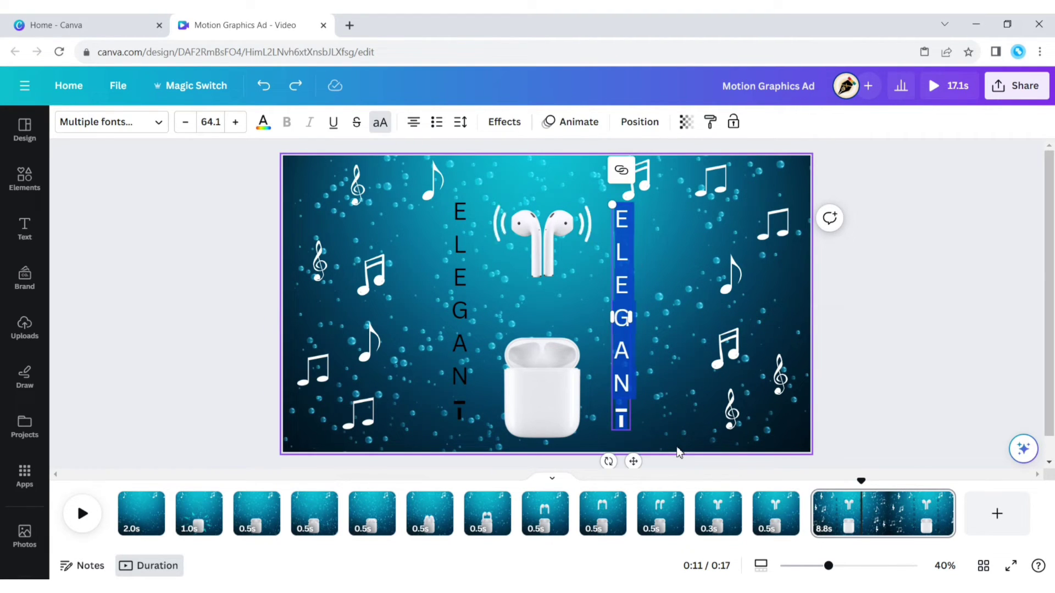
text(SOUND)
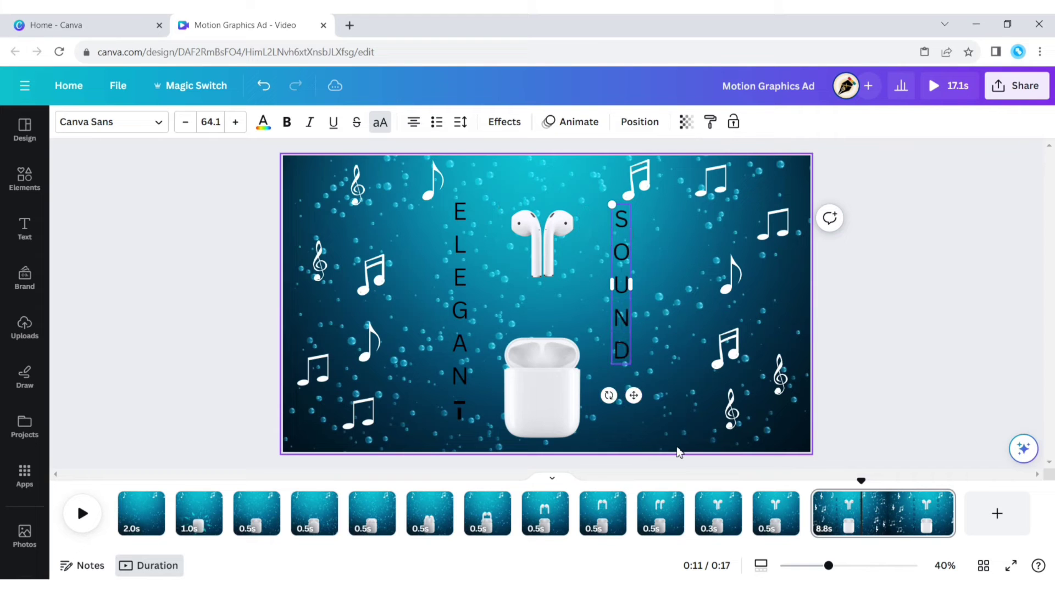
click(666, 340)
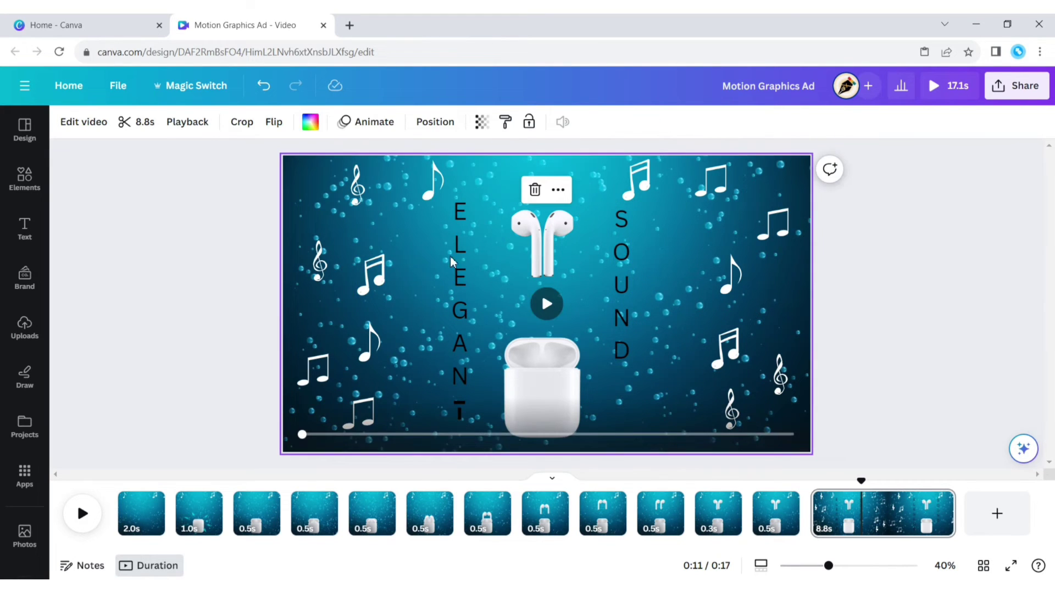
Select all letters of the vertical ELEGANT text and set their font to Blanka
click(460, 211)
double_click(459, 210)
drag(459, 210, 459, 415)
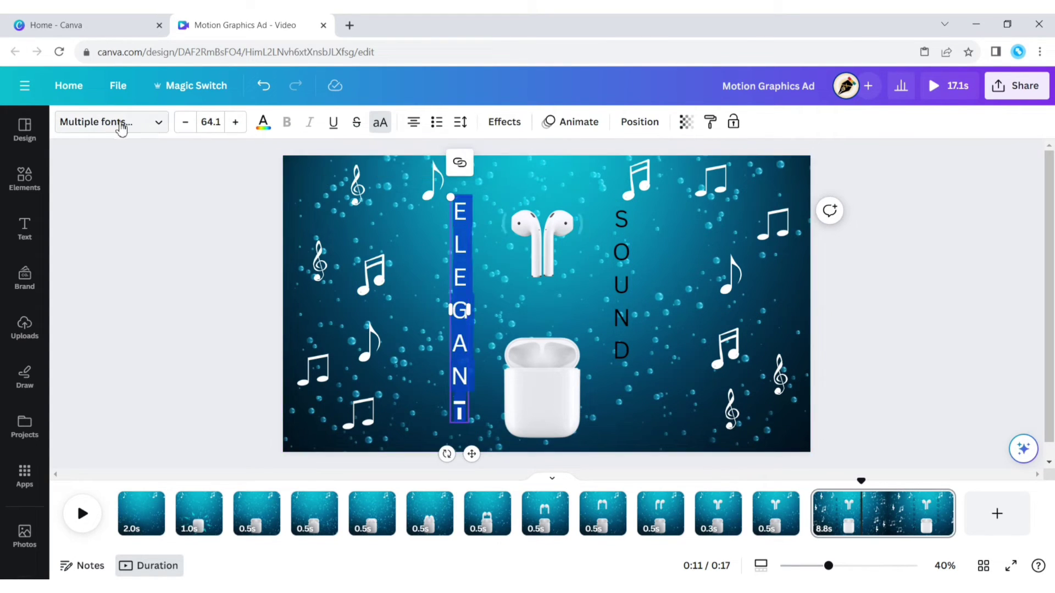
click(110, 121)
click(124, 257)
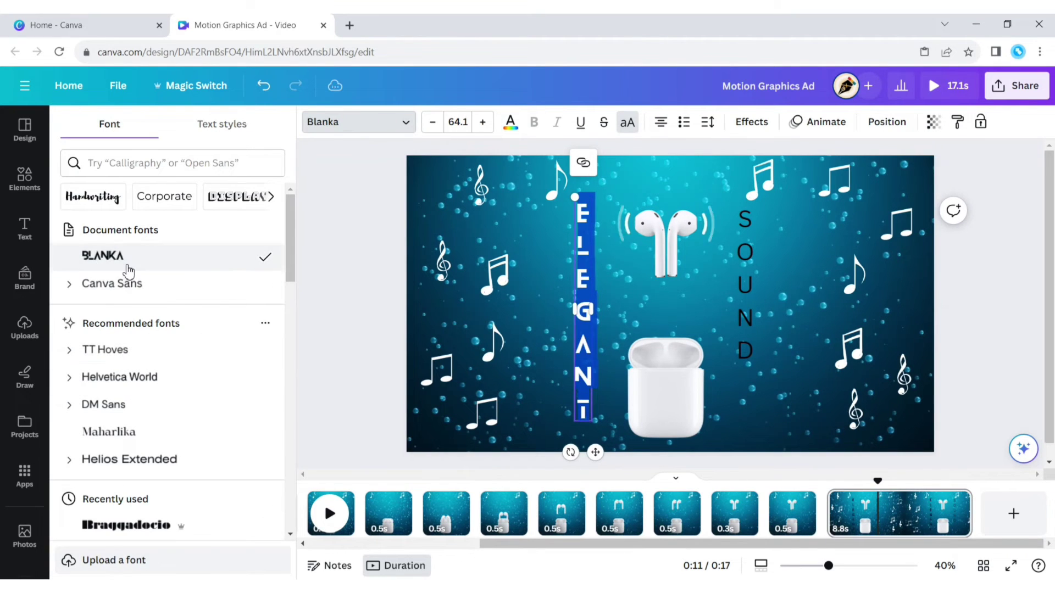
Select all letters of the vertical SOUND text and set their font to Blanka
click(753, 265)
double_click(747, 227)
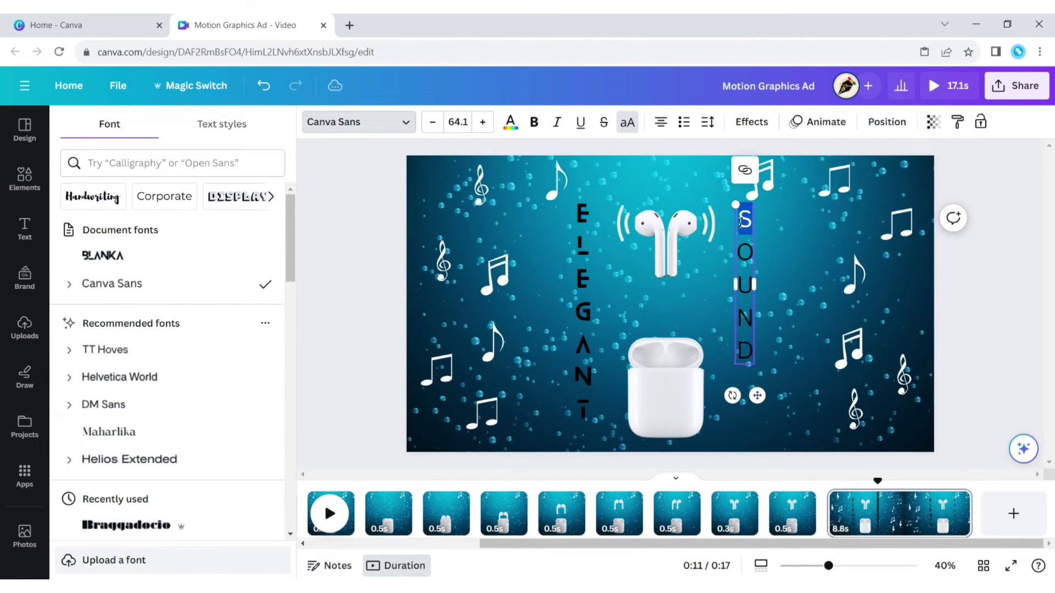
drag(744, 223, 761, 351)
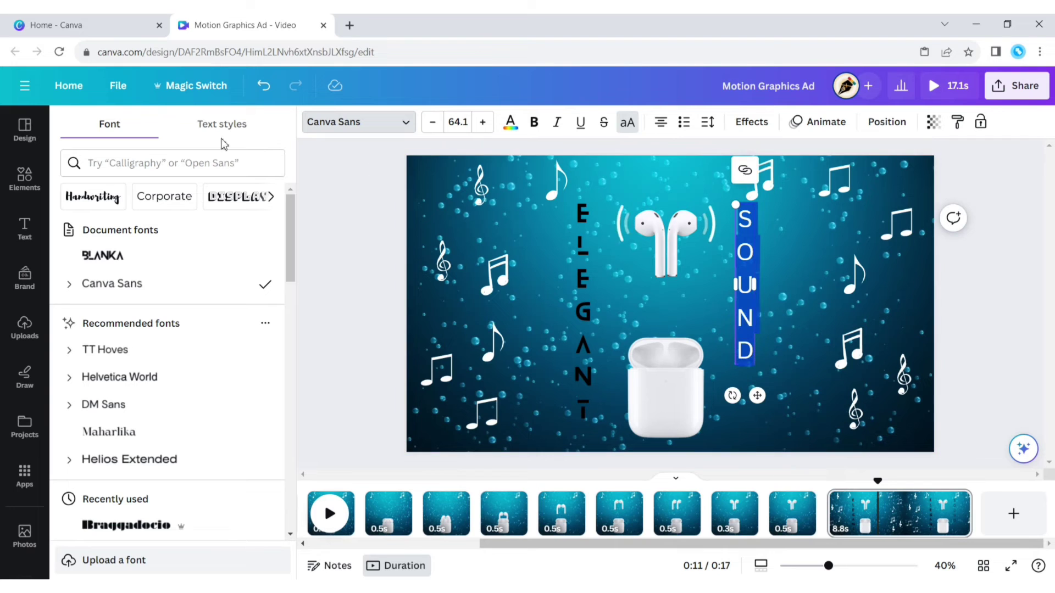
click(105, 255)
click(522, 242)
Move the SOUND text slightly outward and down to centre it beside ELEGANT, and apply the Neon effect to both vertical texts
click(620, 352)
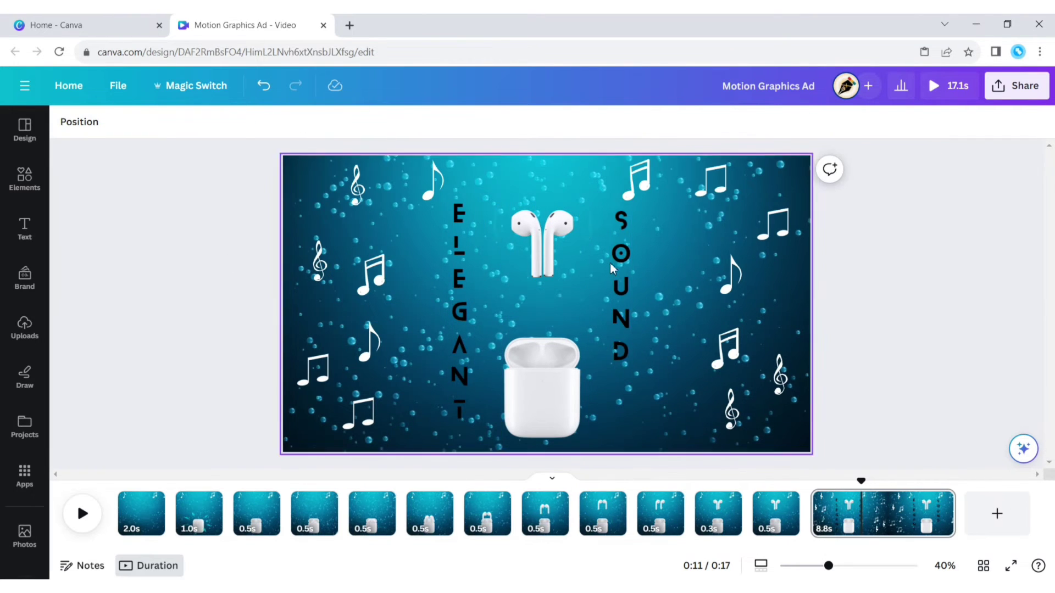
drag(631, 390, 652, 412)
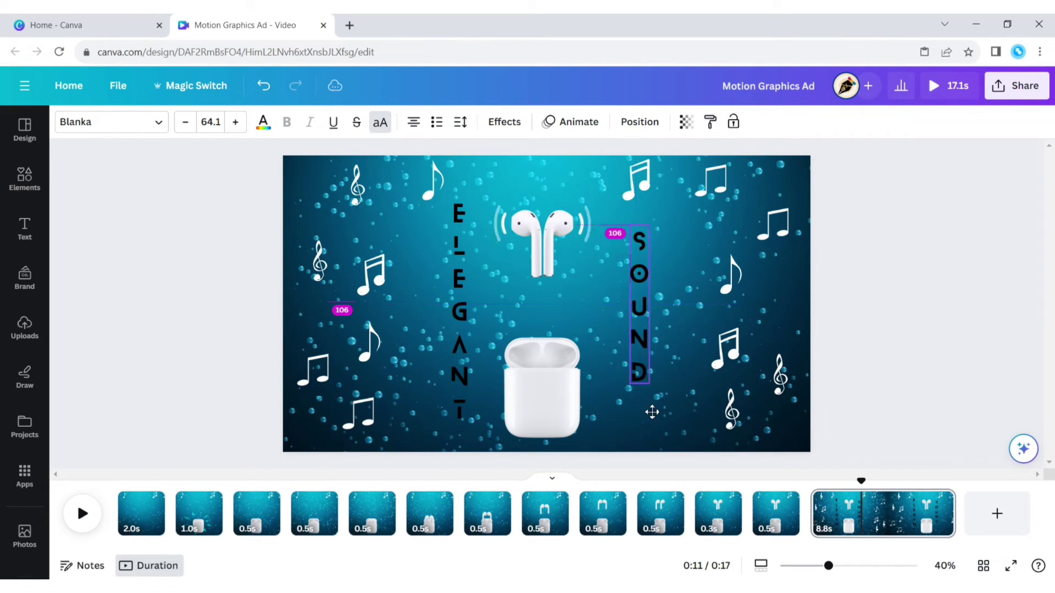
click(458, 278)
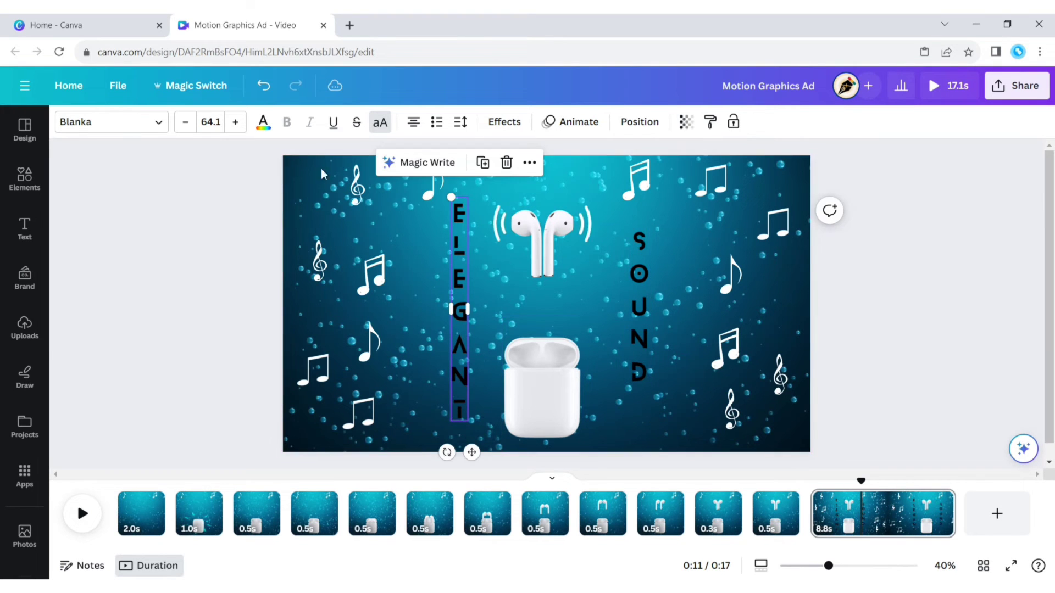
click(504, 122)
click(235, 377)
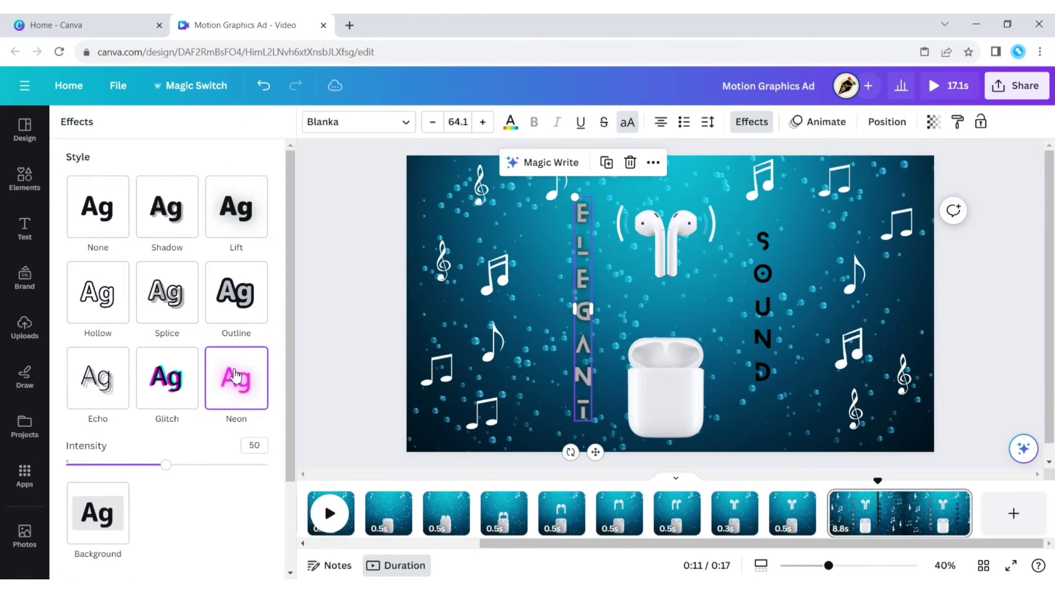
click(761, 307)
click(237, 378)
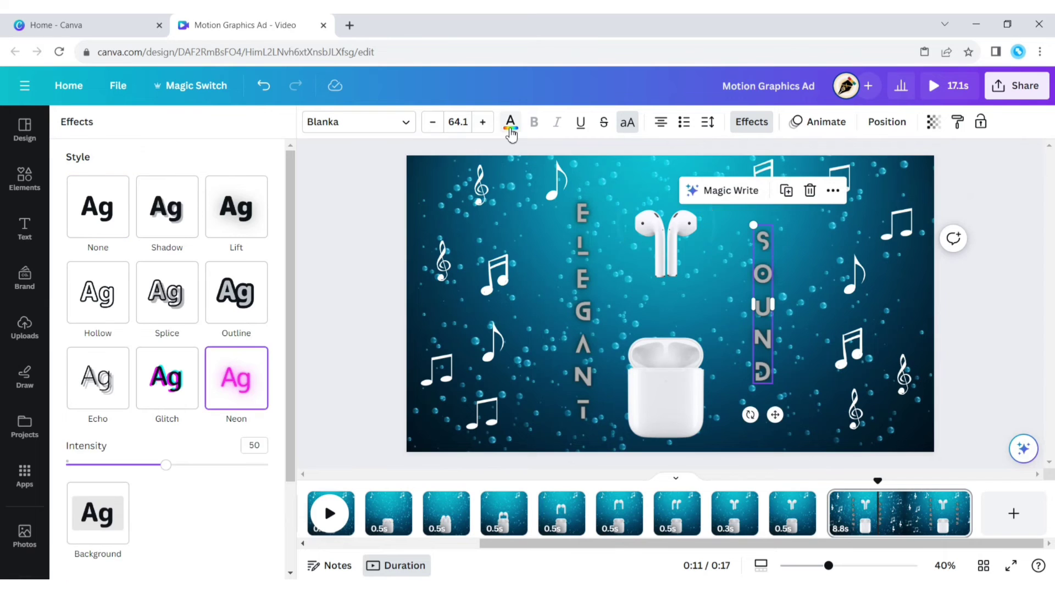
Set the neon SOUND text's colour to light cyan #9AF2FF
click(509, 121)
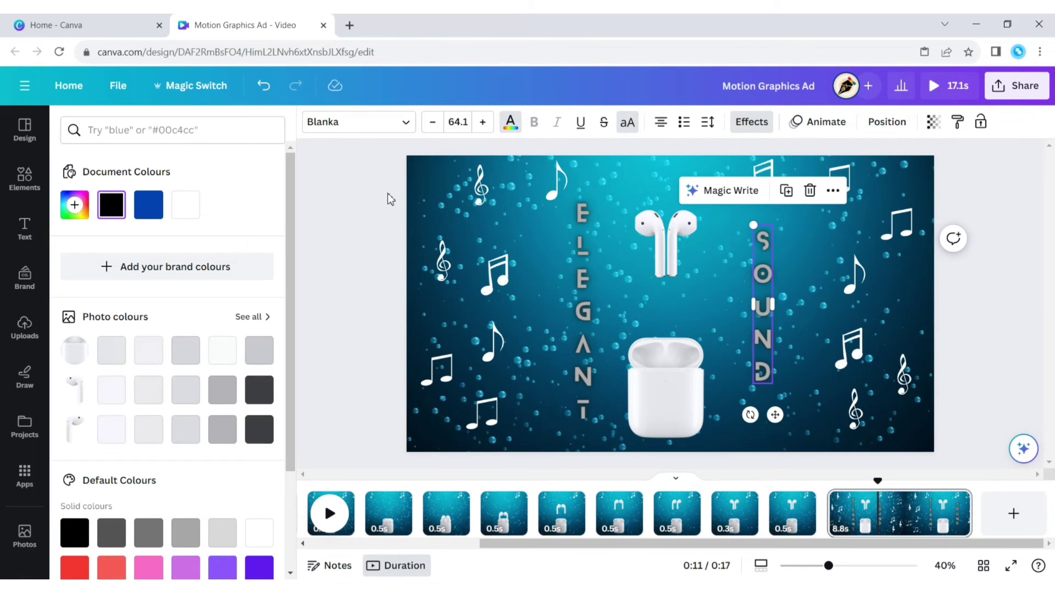
click(149, 208)
click(148, 205)
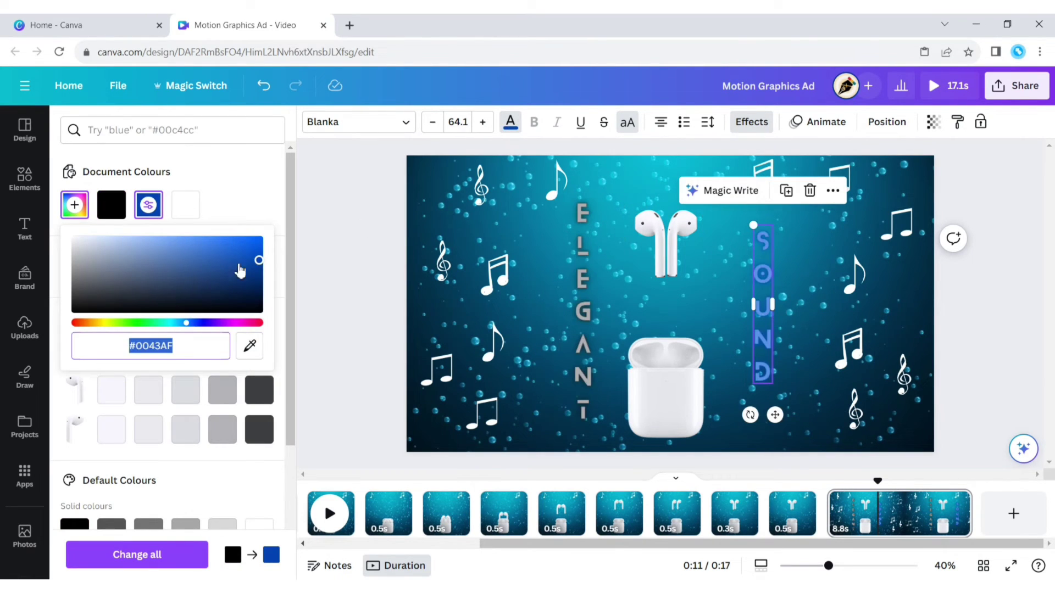
click(127, 240)
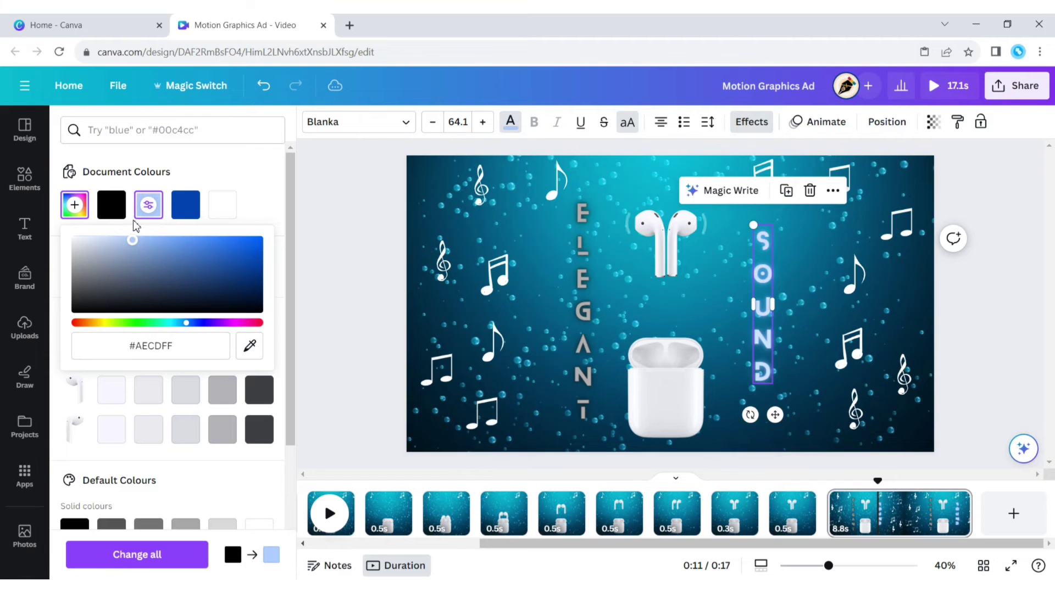
click(249, 346)
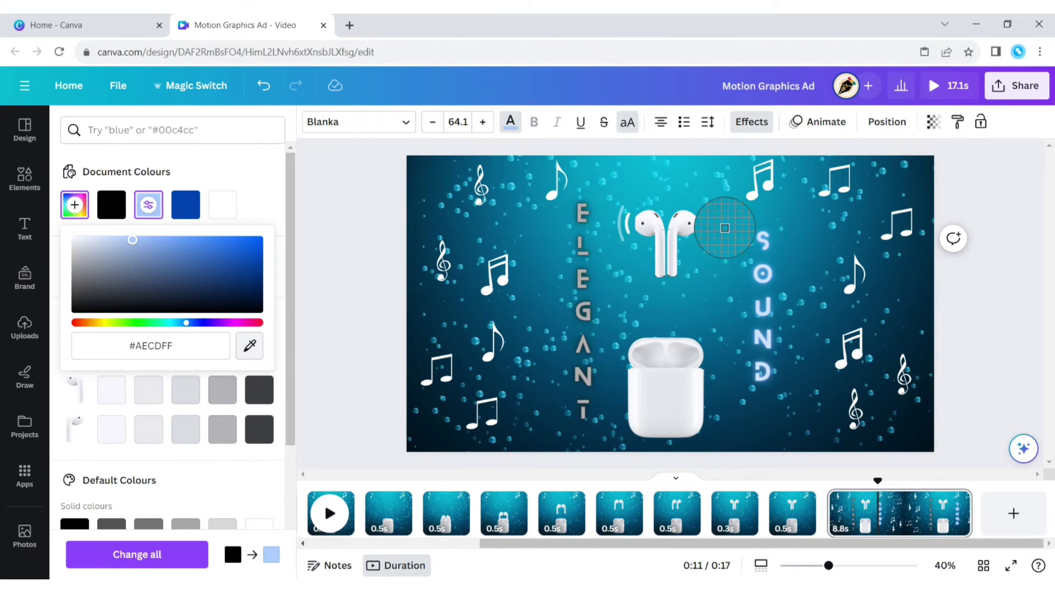
click(758, 237)
drag(257, 257, 147, 220)
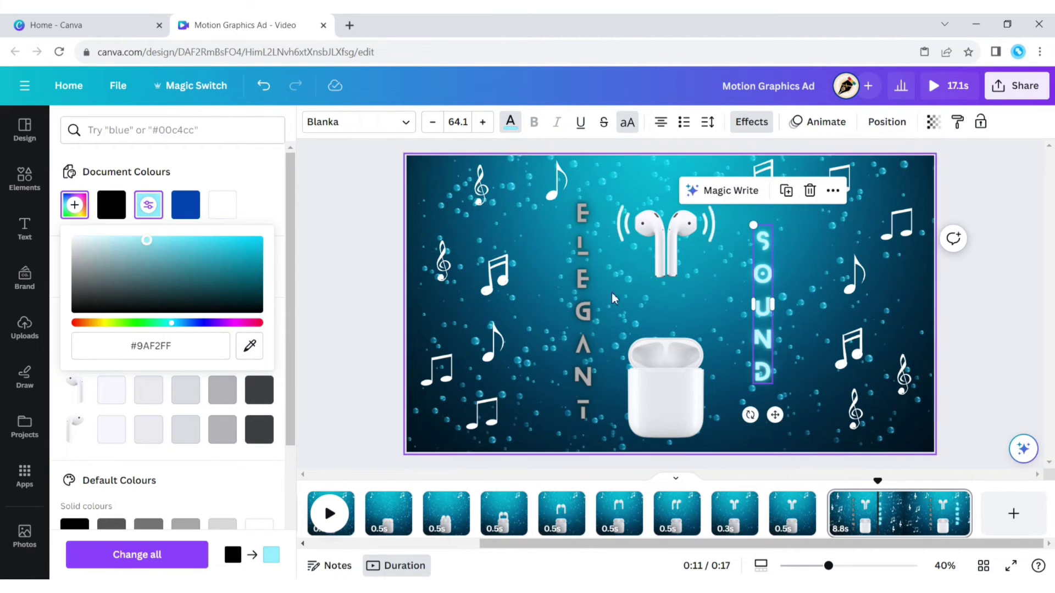
Apply the same light cyan #9AF2FF colour to the vertical ELEGANT text
click(585, 305)
click(112, 208)
click(510, 121)
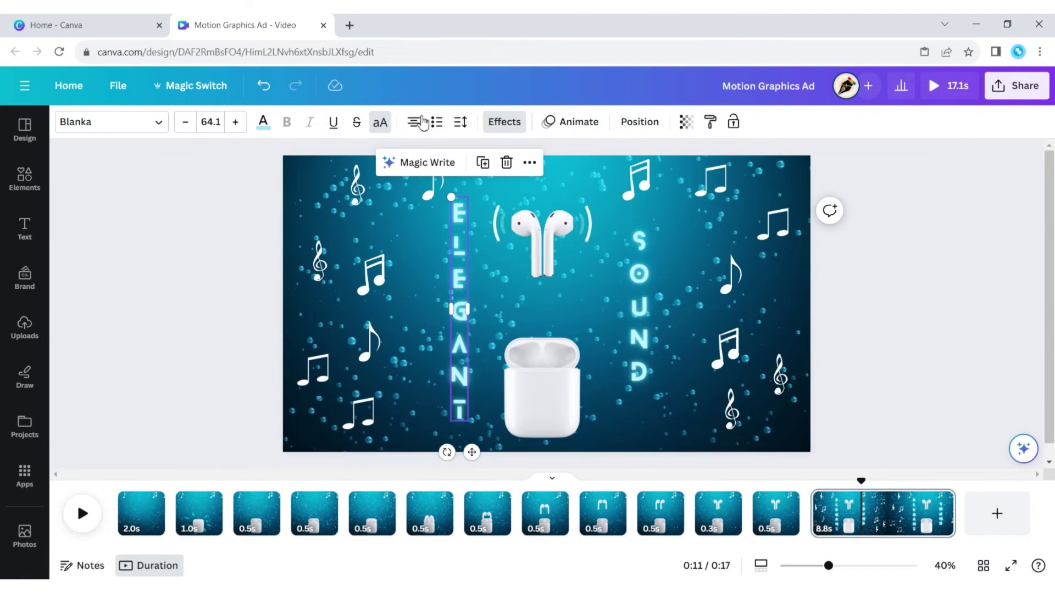
Apply the Bounce writing animation to both the ELEGANT and SOUND texts
click(572, 122)
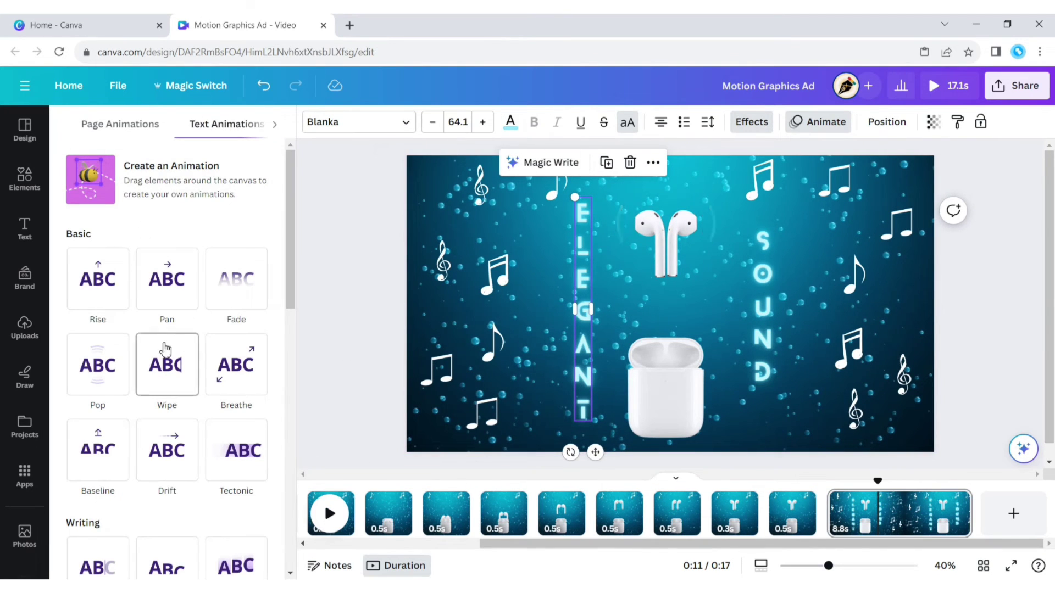
scroll(176, 462, down, 6)
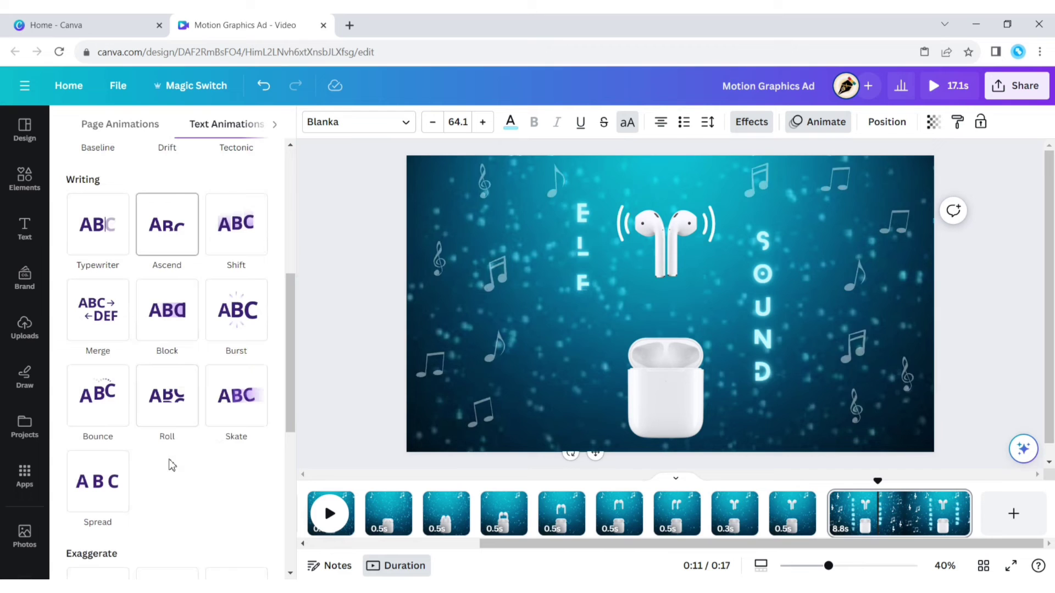
click(110, 406)
click(768, 297)
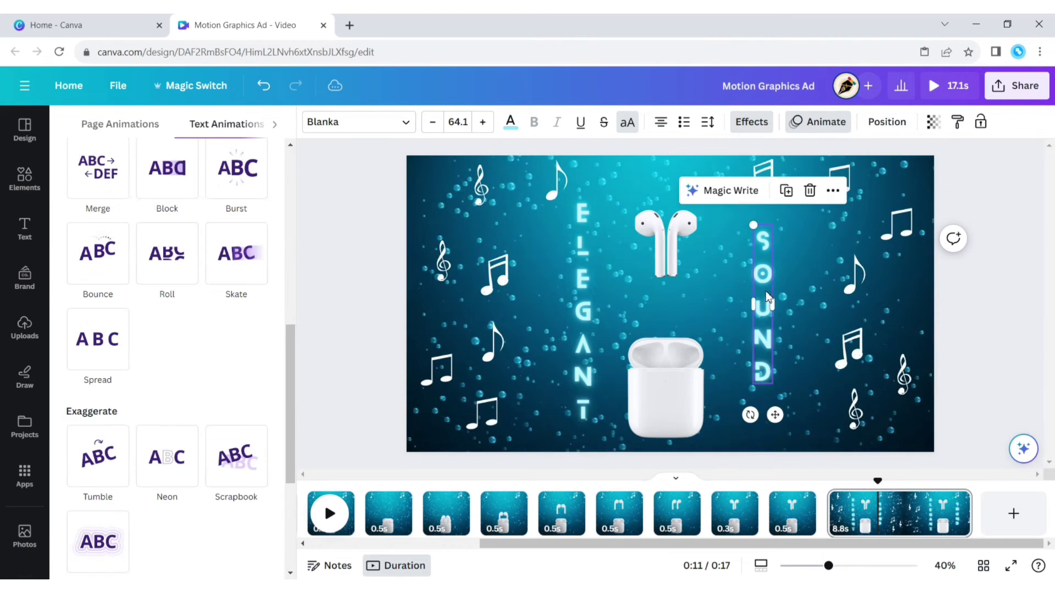
click(111, 273)
click(330, 302)
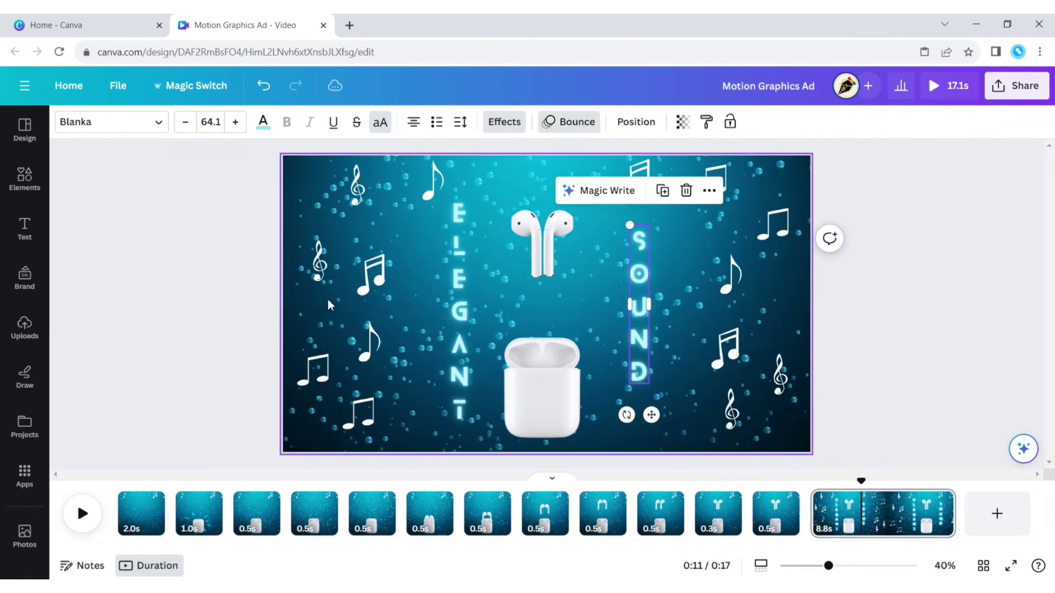
Show the timing of the ELEGANT and SOUND texts together and preview the last page from its start up to 0:09
click(457, 279)
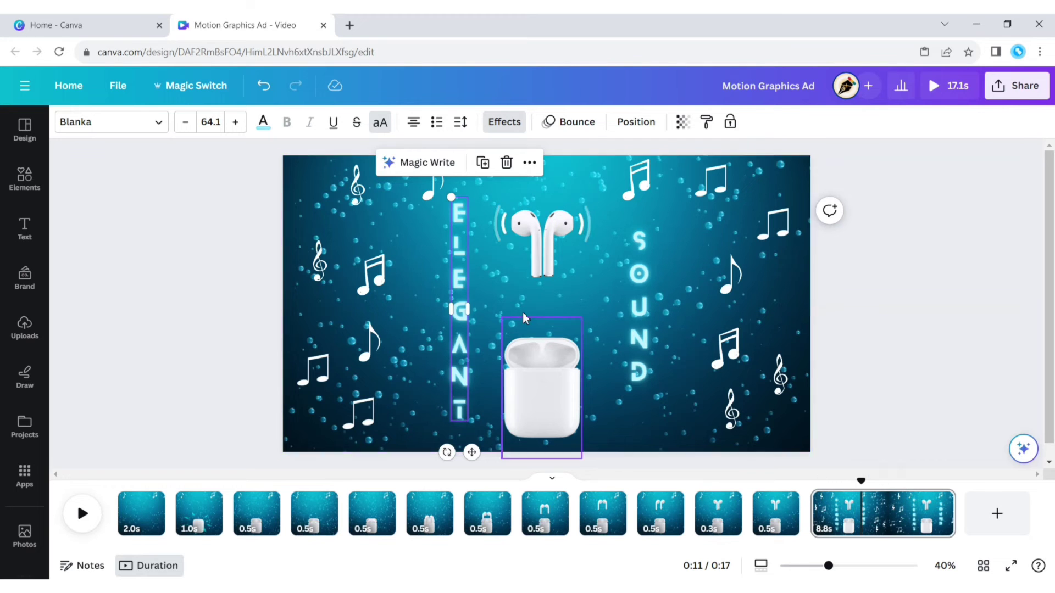
shift+click(639, 295)
click(640, 163)
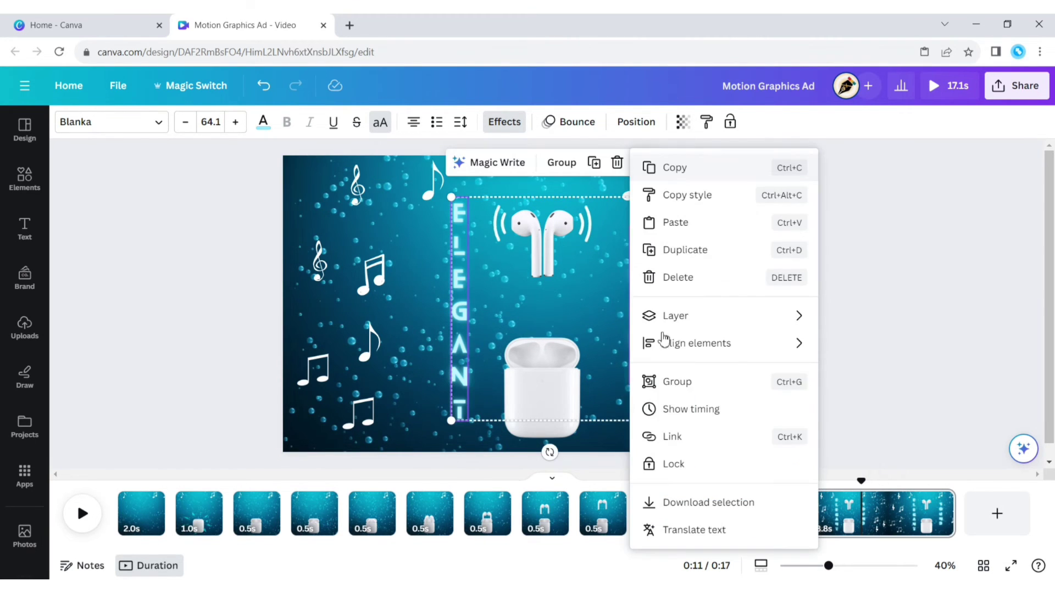
click(694, 408)
drag(861, 471, 809, 462)
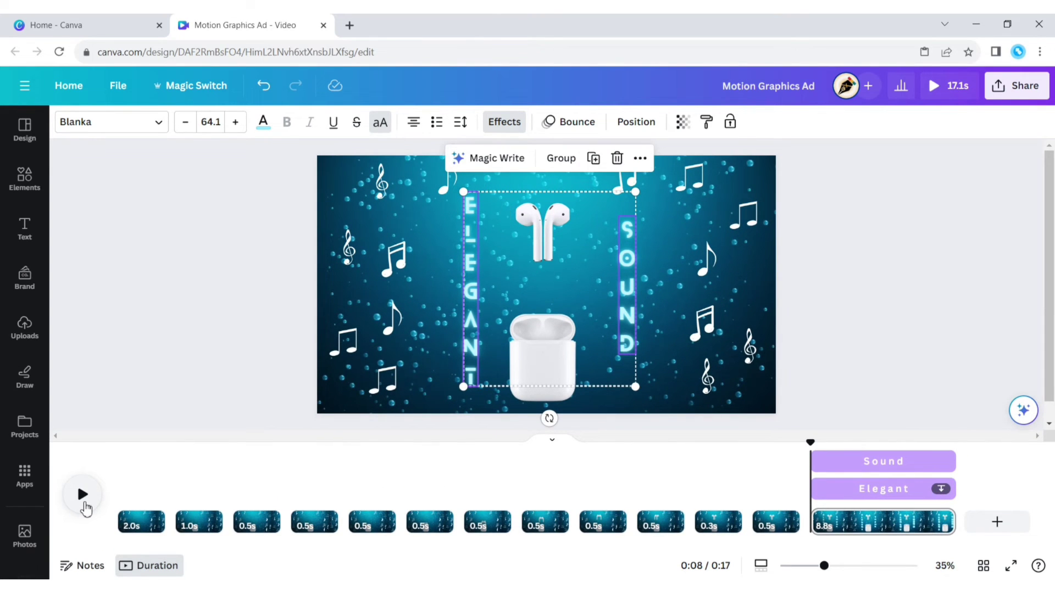
click(83, 503)
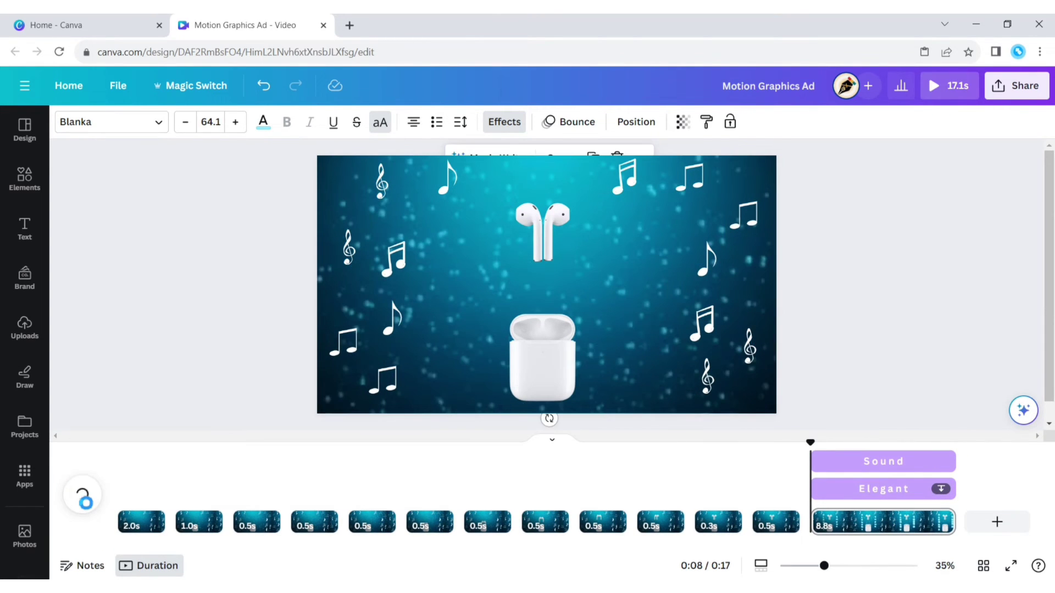
click(86, 501)
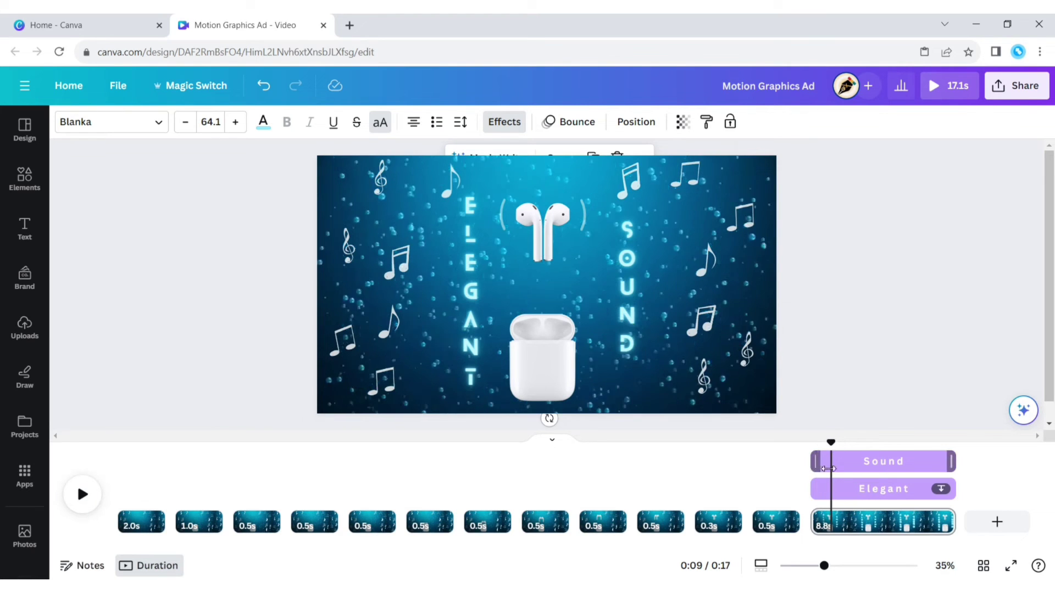
Trim the SOUND text's start to the playhead at 0:09 so it appears after ELEGANT, and preview the timing
drag(818, 472, 830, 465)
key(space)
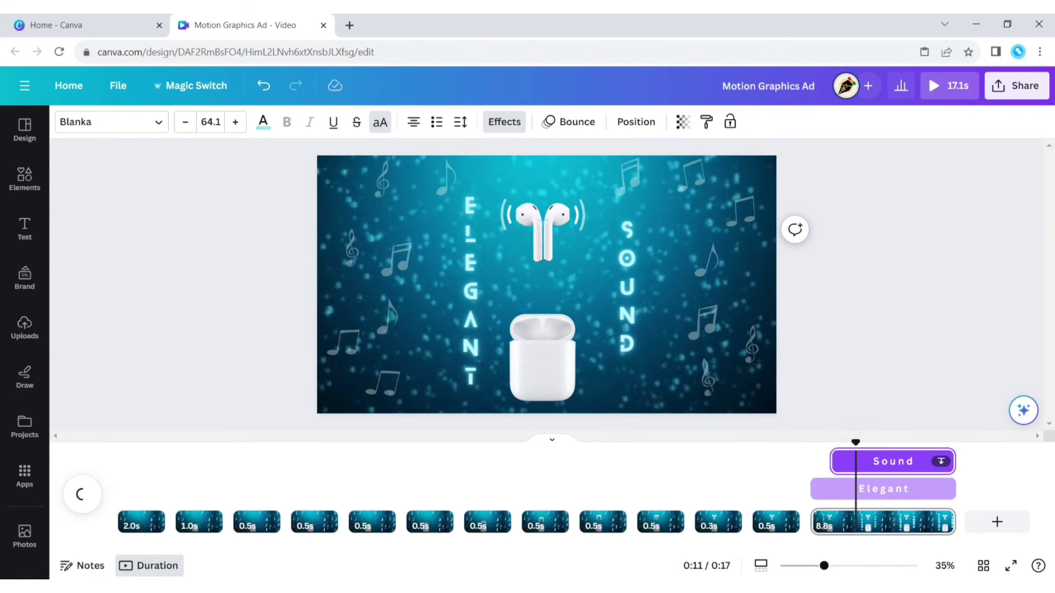
key(space)
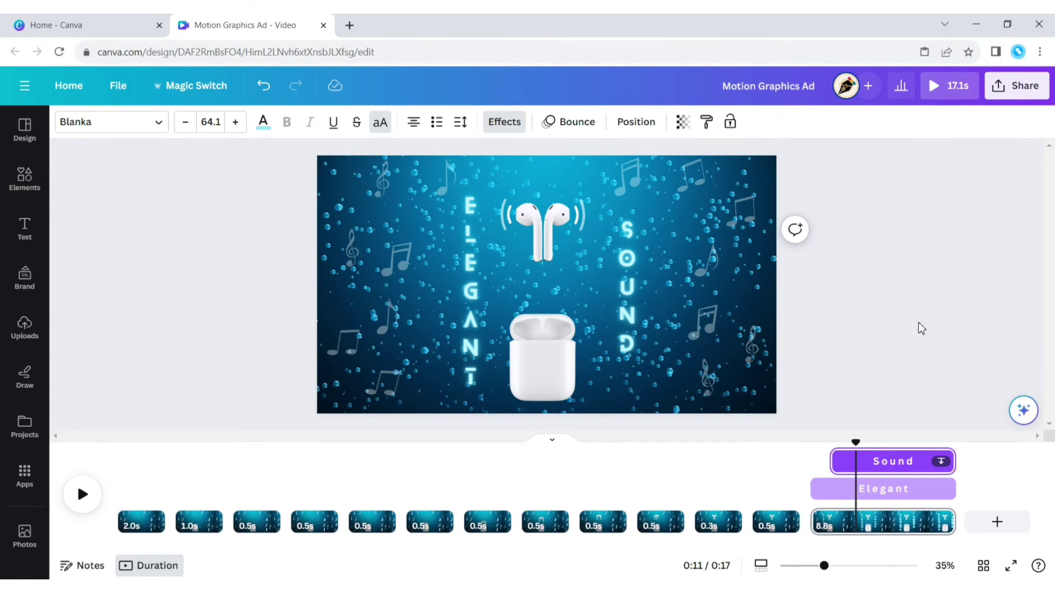
click(881, 358)
Shorten the last page's duration to 5.0 seconds
click(903, 530)
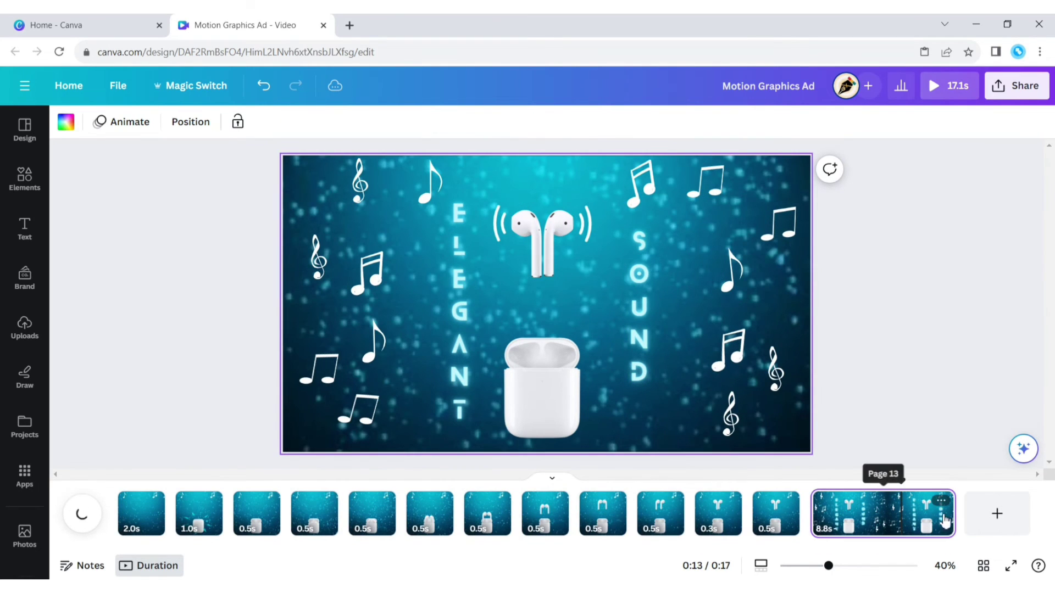
drag(952, 513, 887, 519)
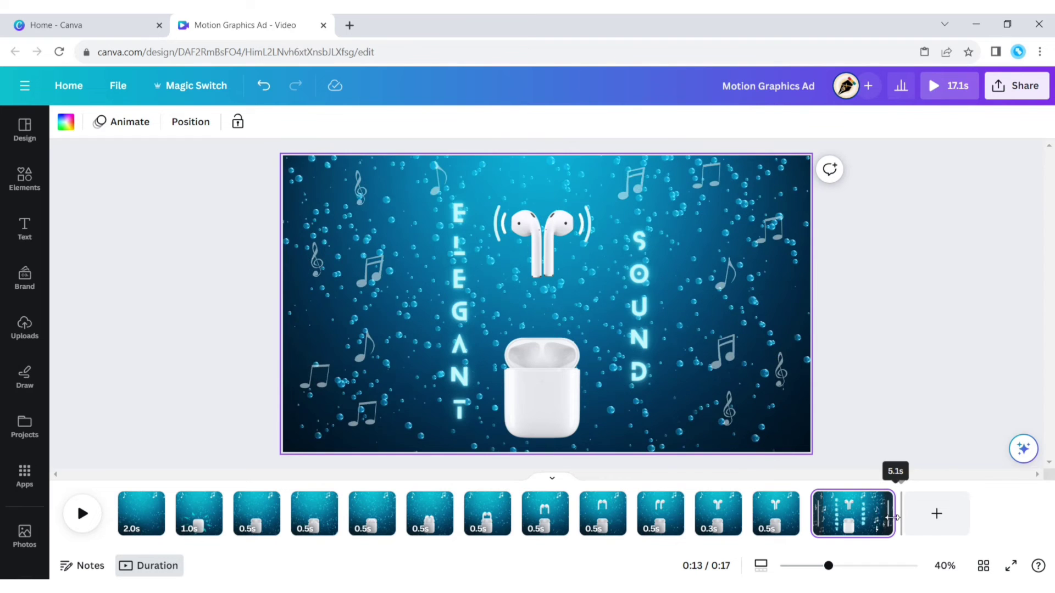
drag(889, 517, 891, 517)
click(640, 303)
click(470, 256)
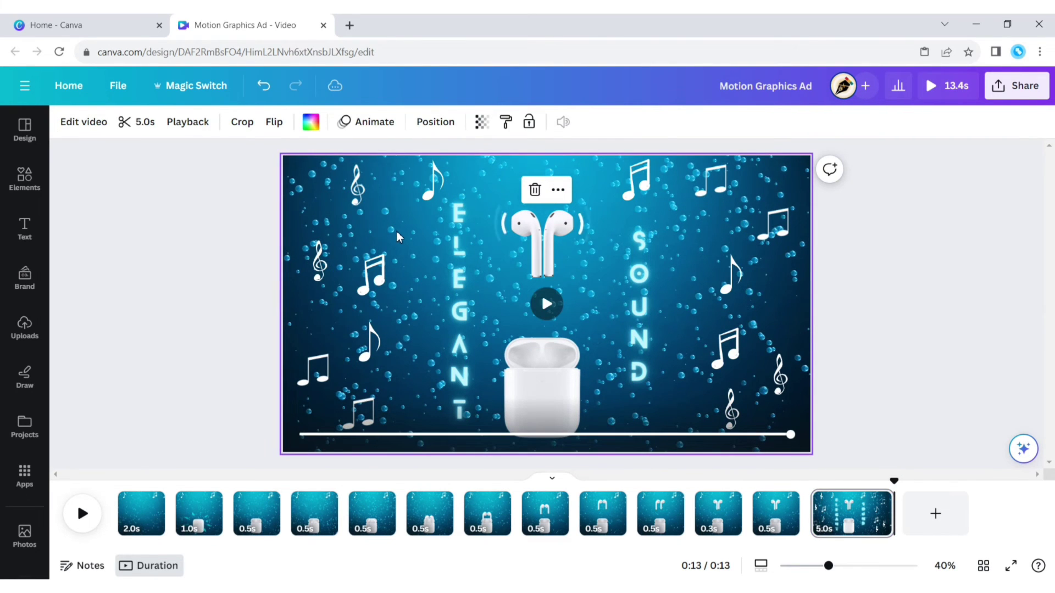
Search the elements library for "electric animation" and limit the results to graphics
click(29, 179)
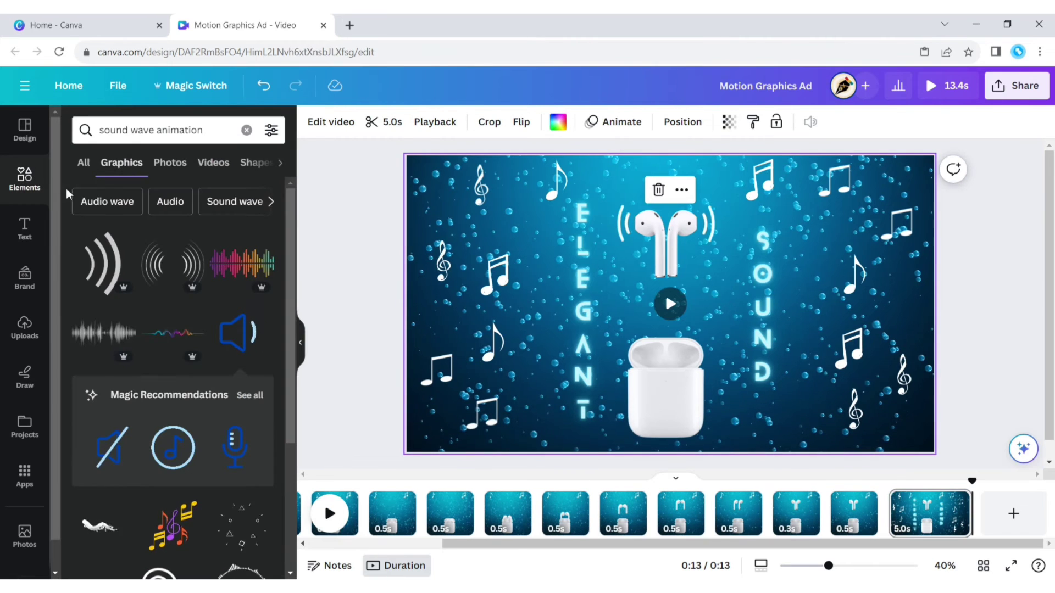
click(247, 131)
text(ele)
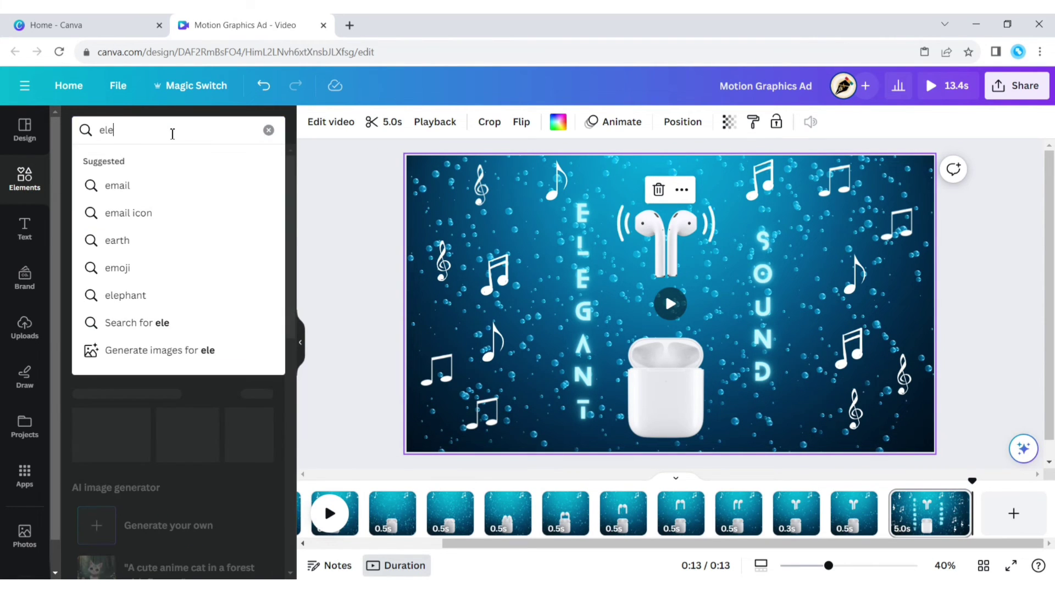
text(ctric animation)
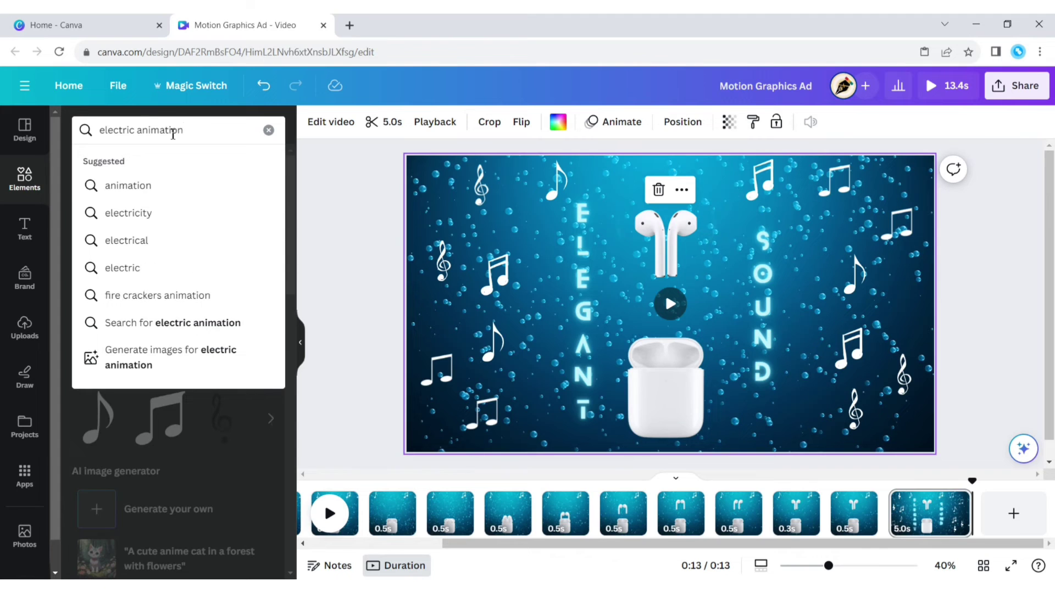
key(Return)
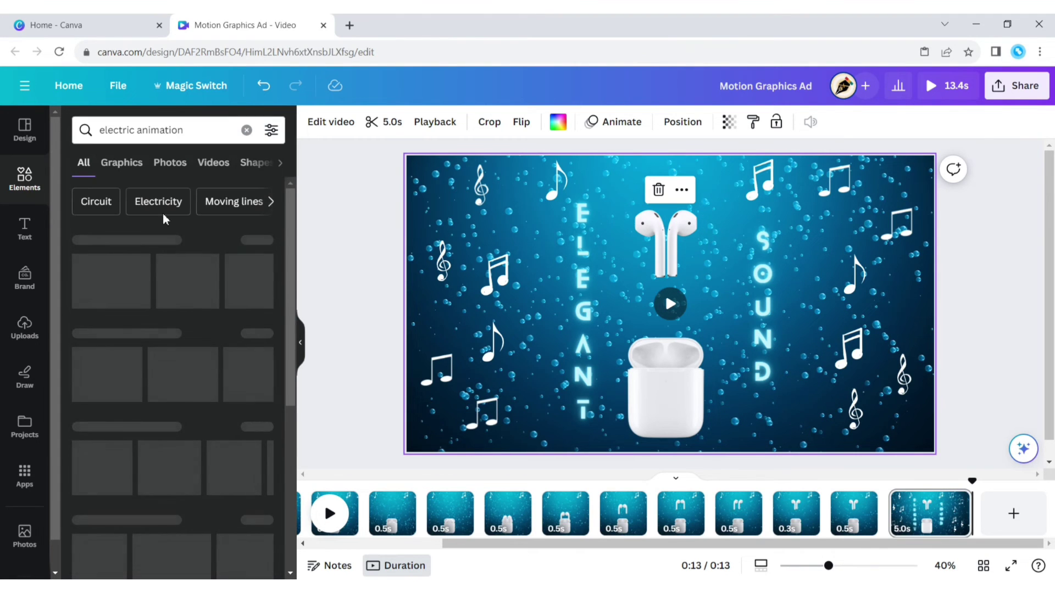
click(128, 165)
Find the animated cyan streak graphic among the results and add it to the centre of the last page
scroll(203, 329, down, 1)
scroll(200, 329, down, 10)
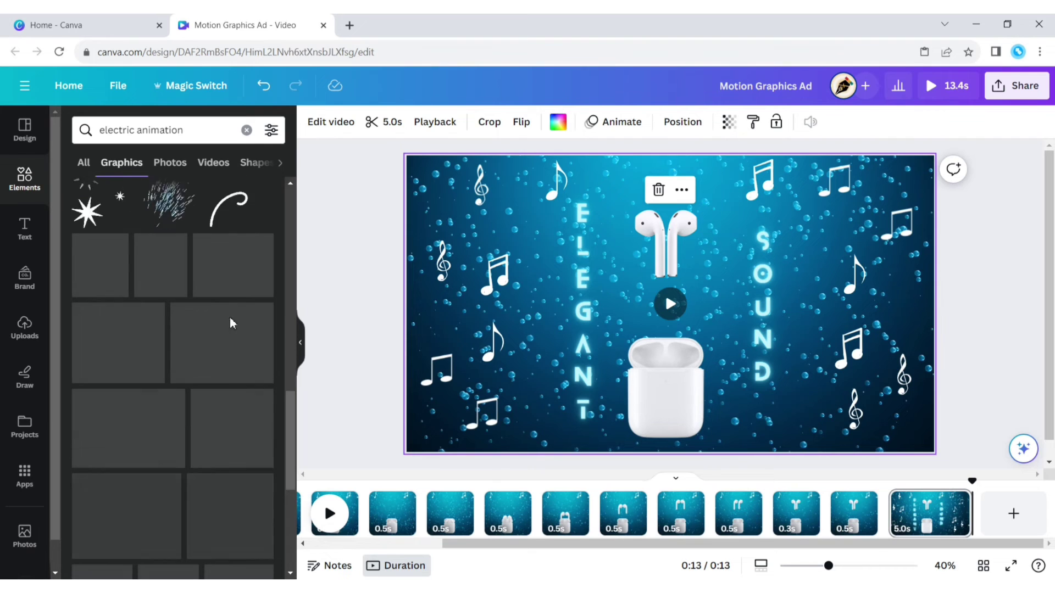
scroll(237, 330, down, 7)
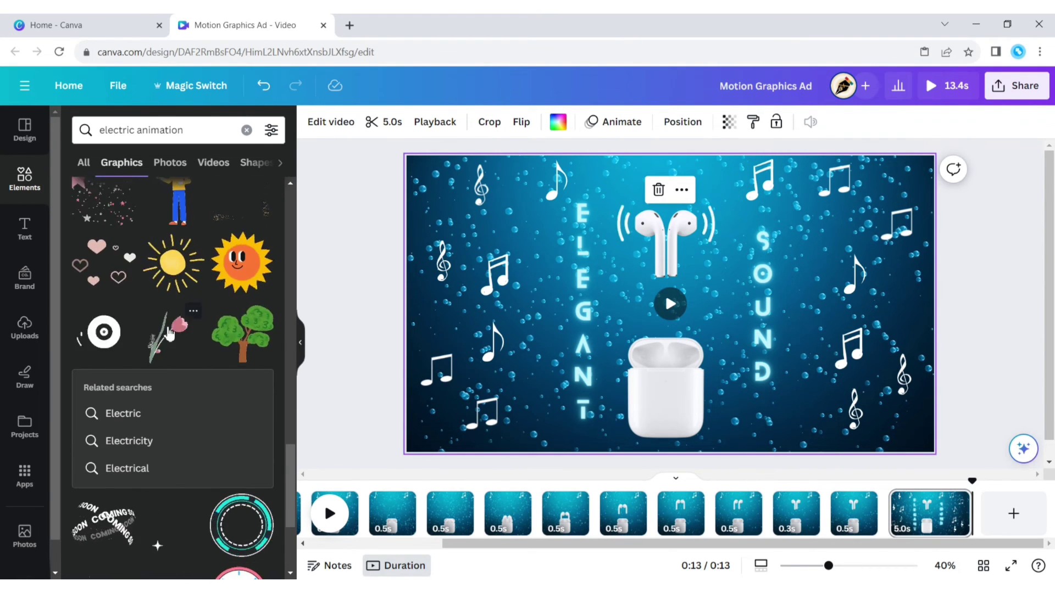
scroll(169, 334, down, 10)
scroll(166, 332, down, 10)
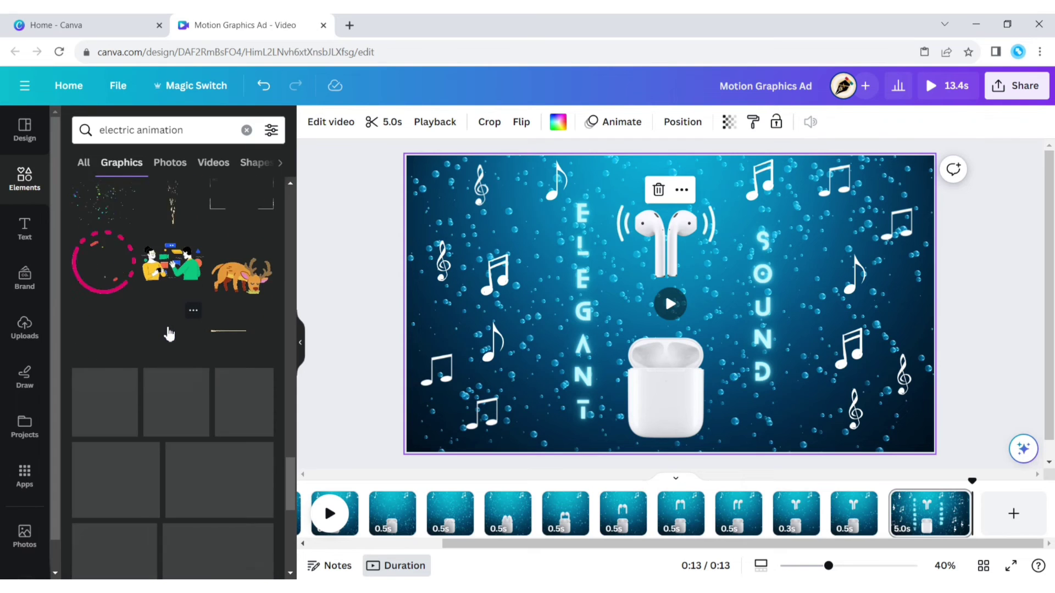
click(246, 403)
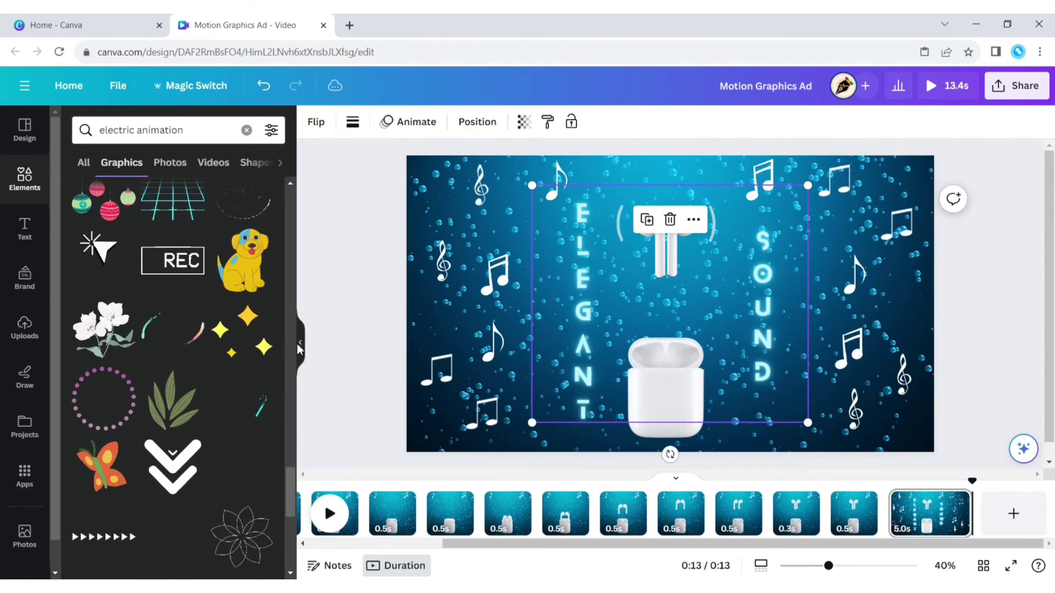
click(300, 342)
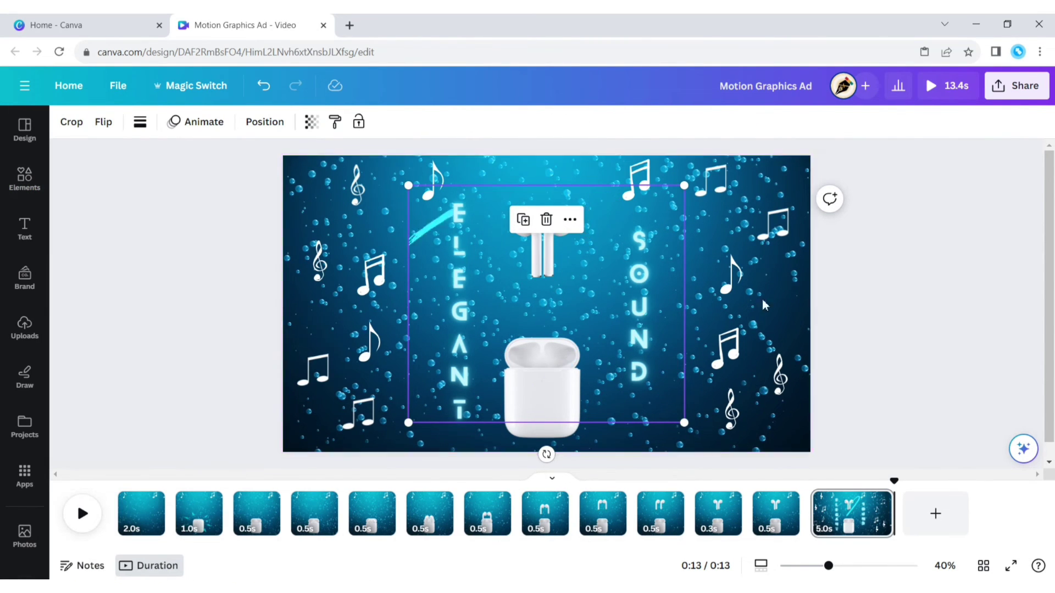
click(920, 250)
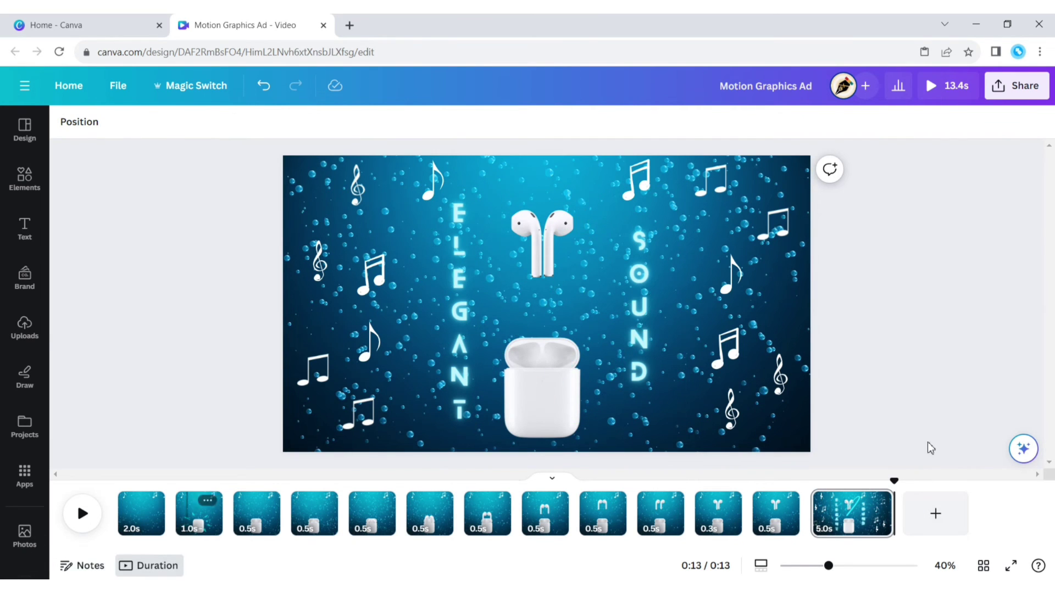
Return the playhead to the start of the video and upload the audio file stomping-rock-four-shots-111444 from Downloads
drag(894, 480, 134, 477)
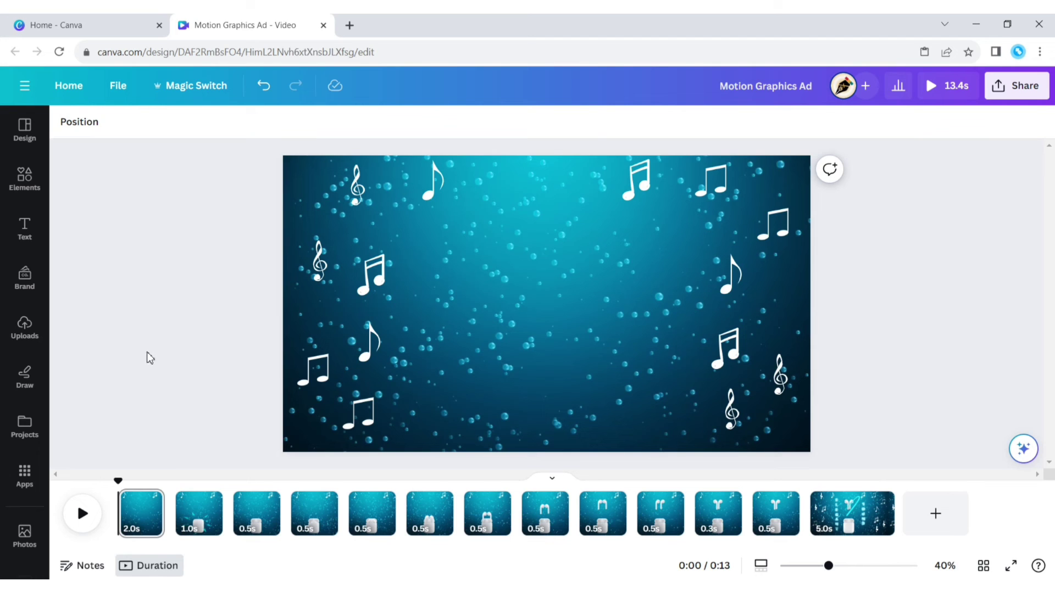
click(25, 328)
click(259, 190)
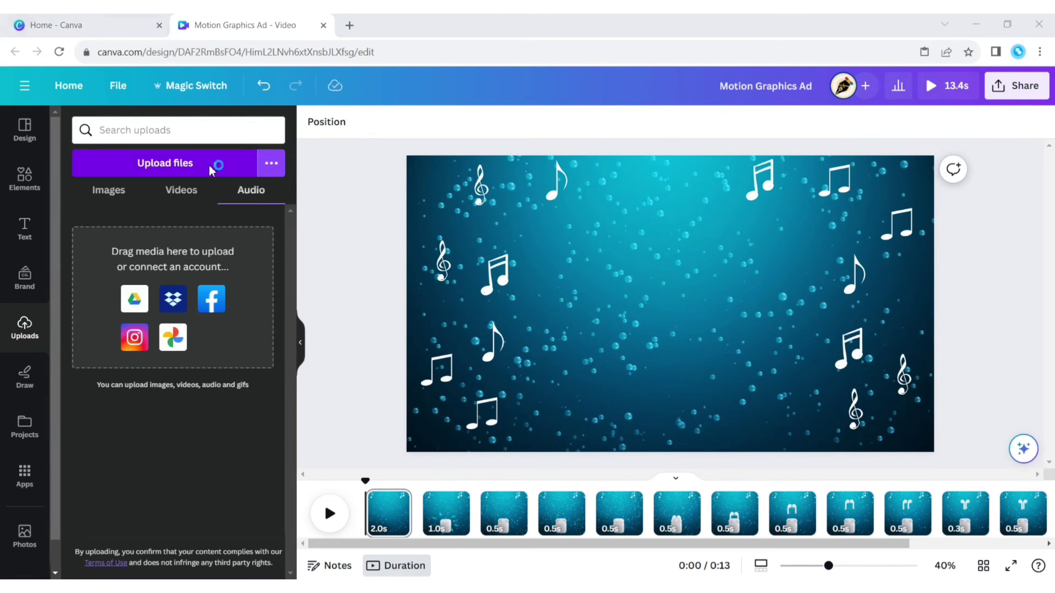
click(212, 163)
click(161, 149)
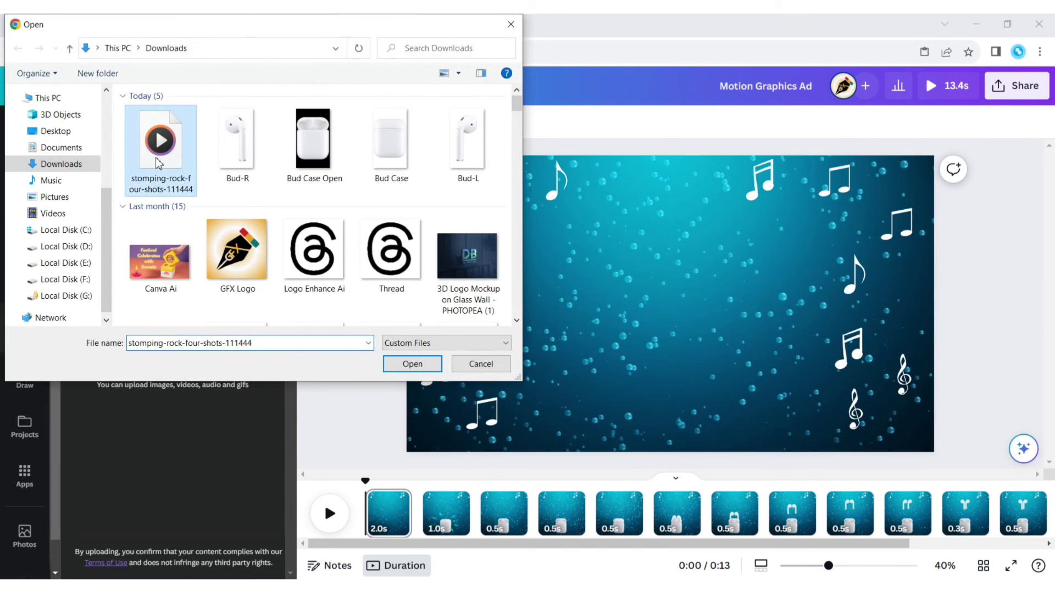
click(412, 365)
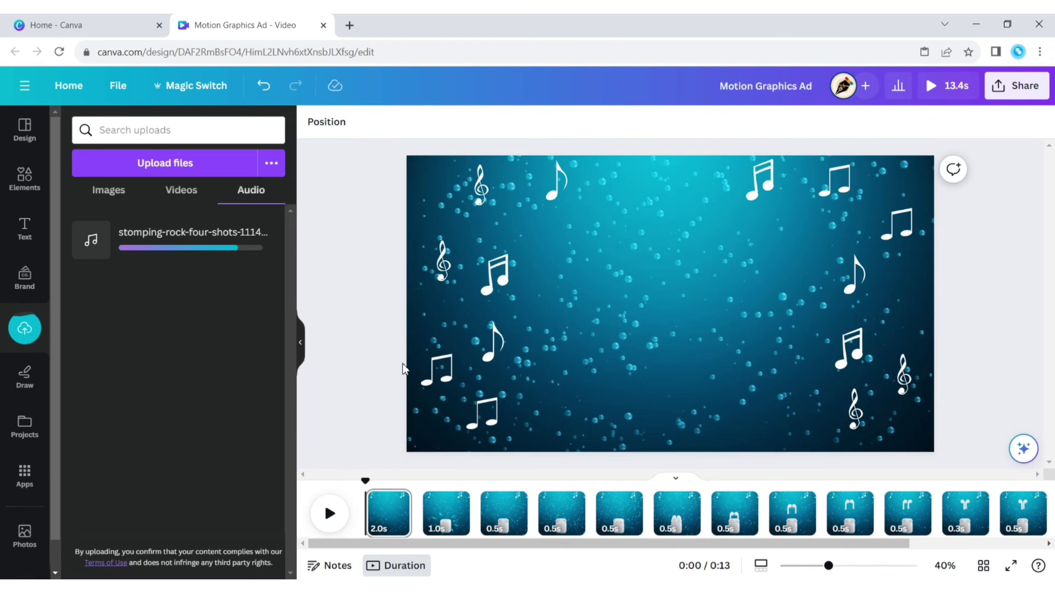
Add the uploaded stomping-rock-four-shots track to the timeline from the start of the video and dismiss the Beat Sync suggestion
click(192, 236)
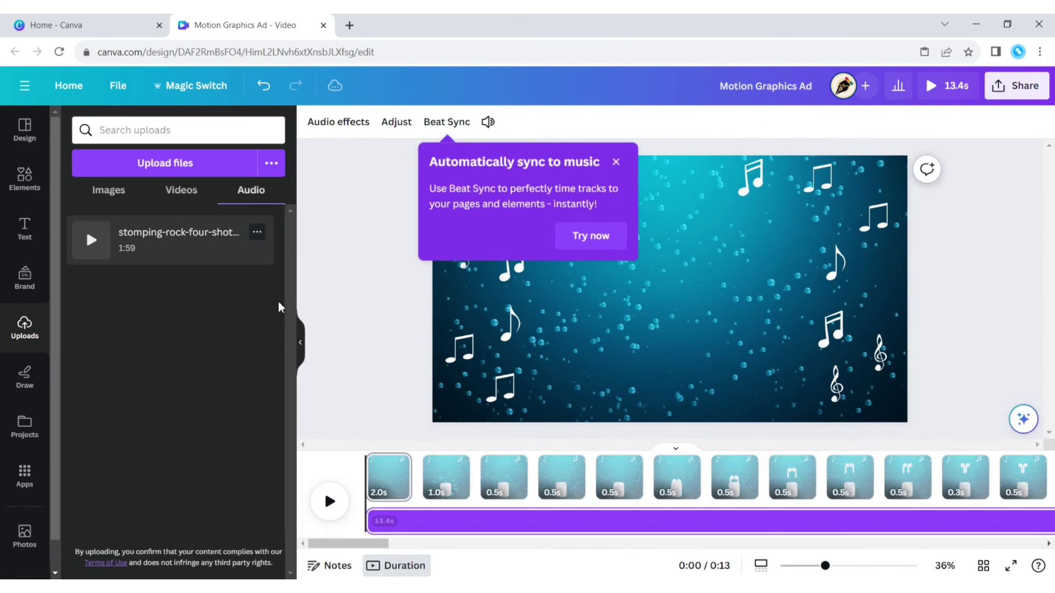
click(615, 159)
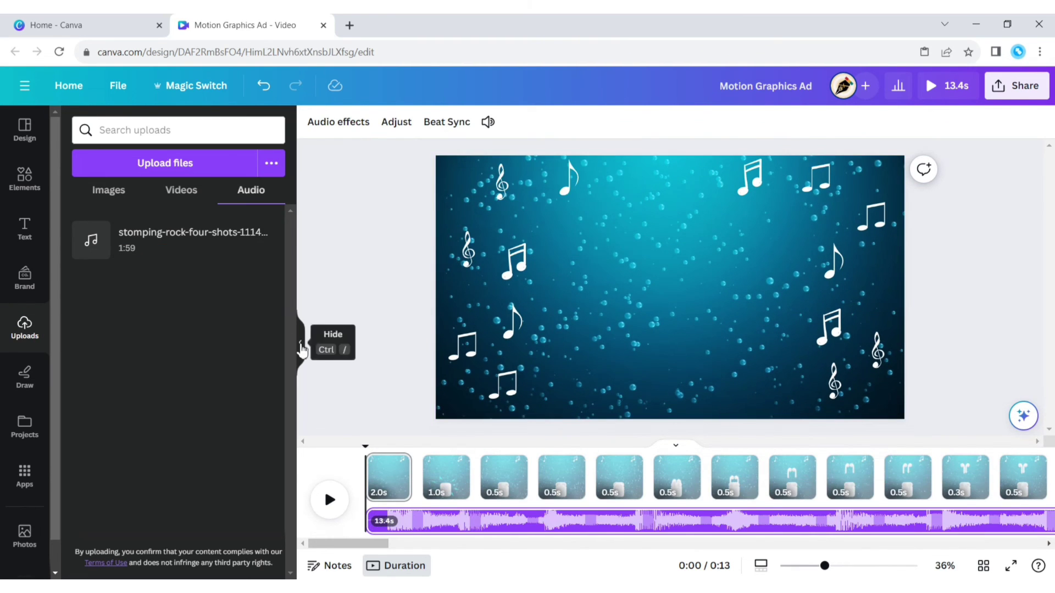
click(298, 345)
click(934, 309)
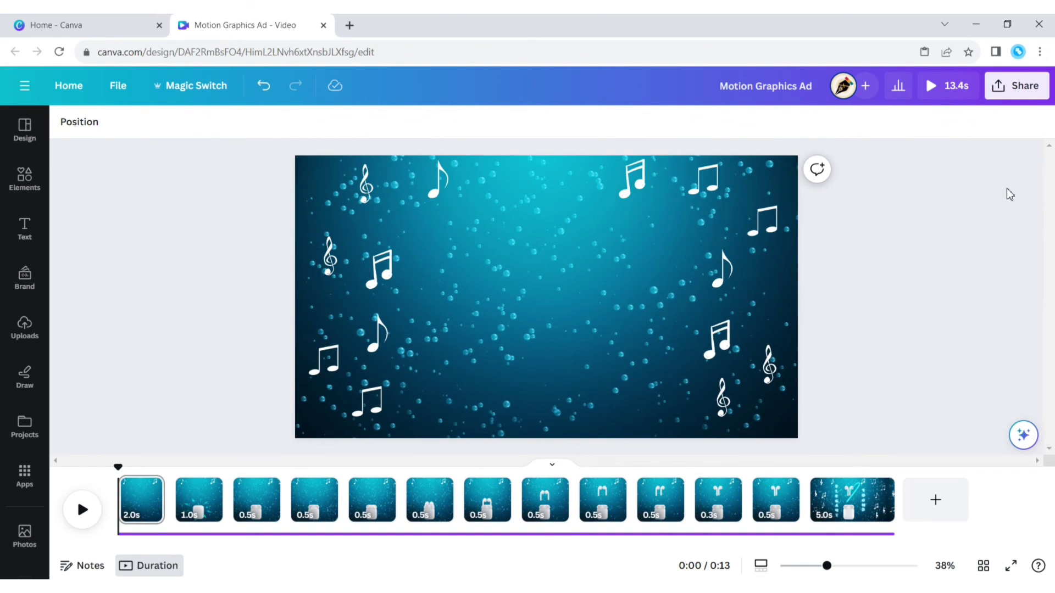
Download all 13 pages as an MP4 video in 4K (UHD) quality and dismiss the sharing prompt
click(1005, 86)
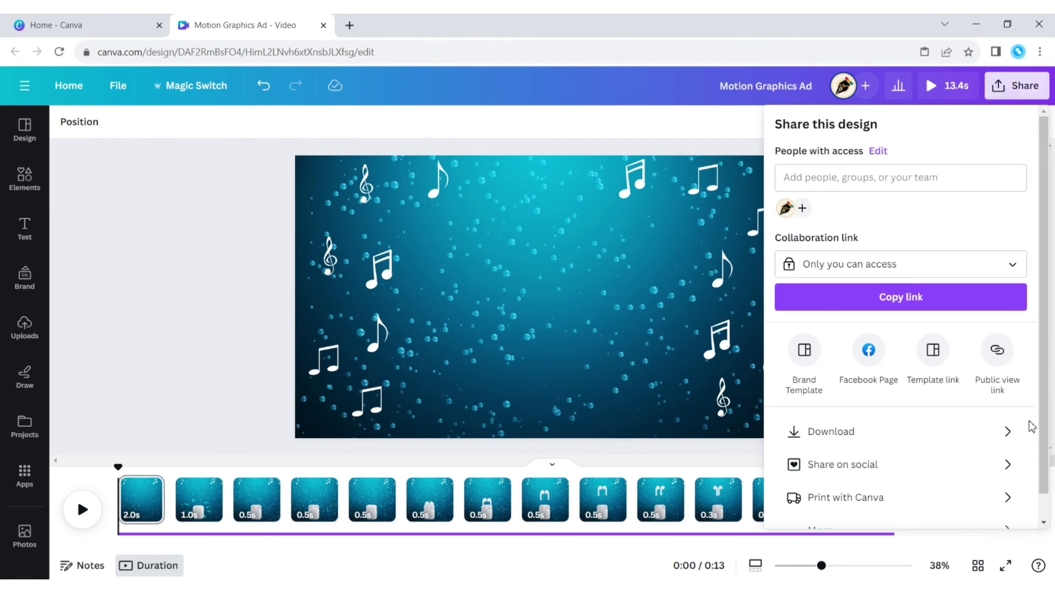
click(989, 431)
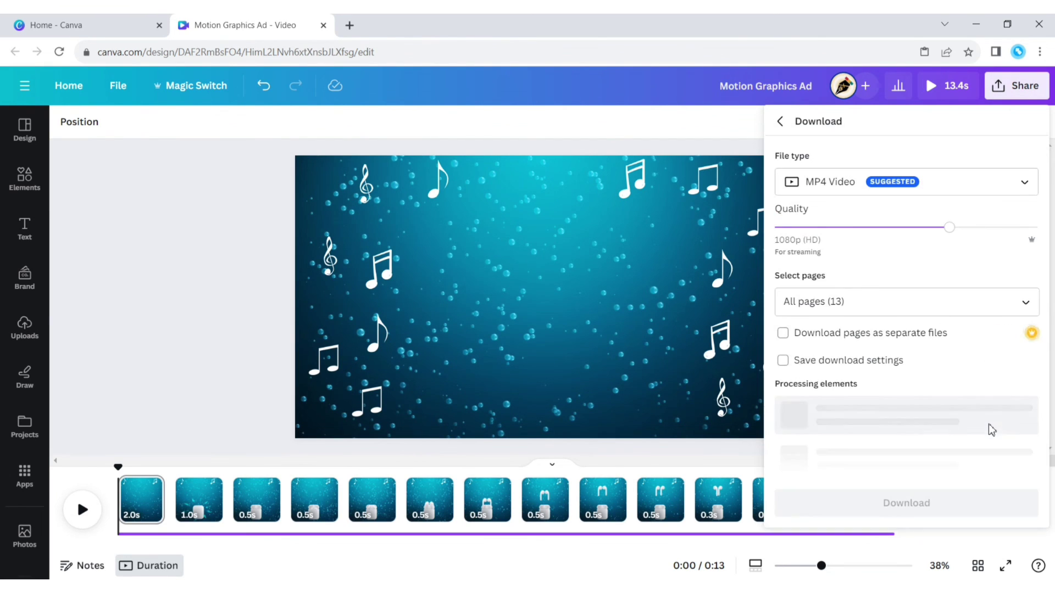
drag(949, 227, 1050, 228)
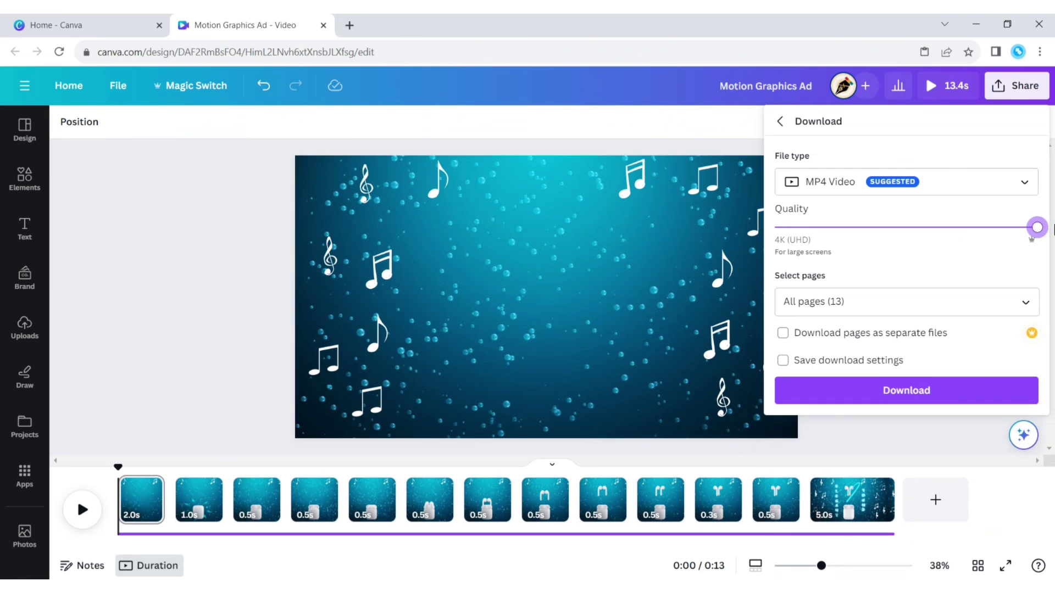
click(908, 392)
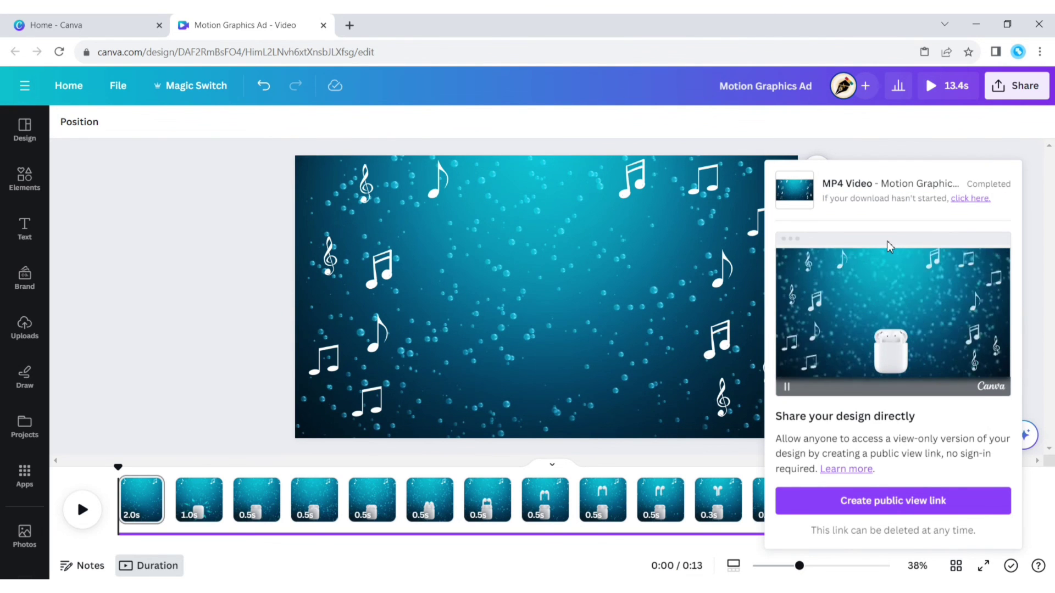
click(901, 144)
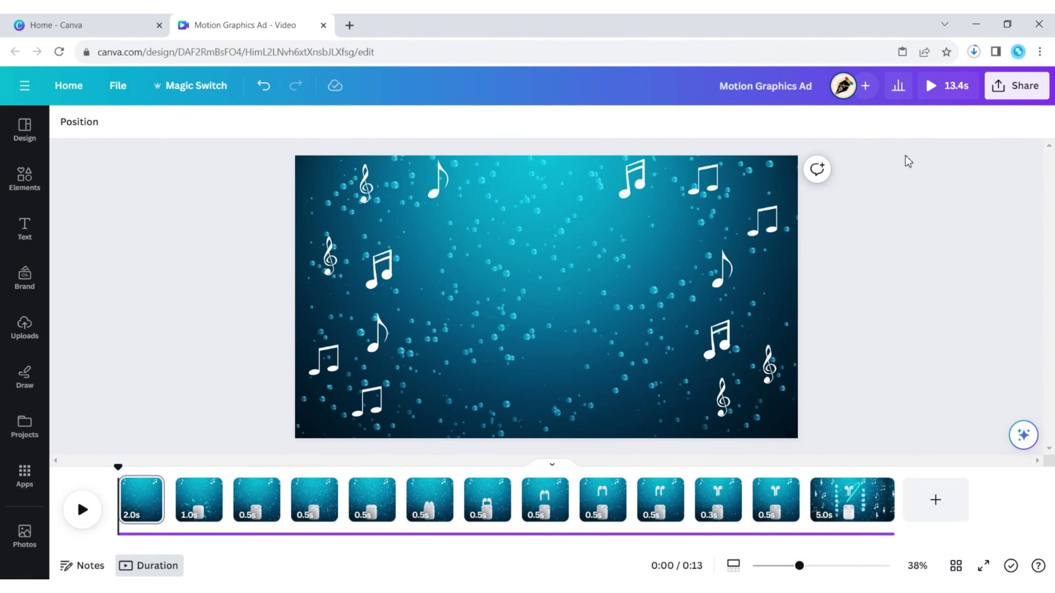